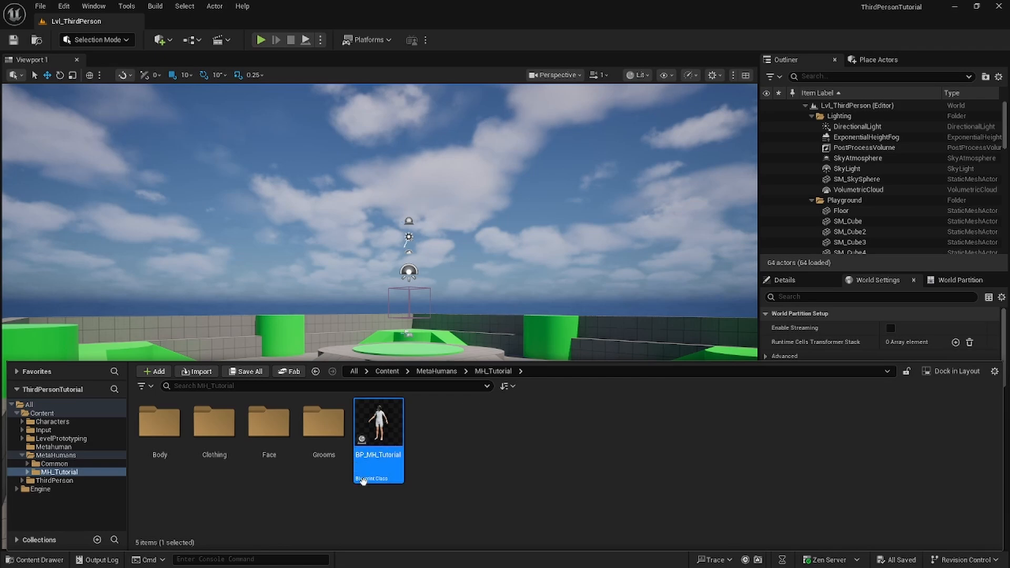
Open the BP_MH_Tutorial blueprint and change its parent class from Actor to Character
double_click(376, 467)
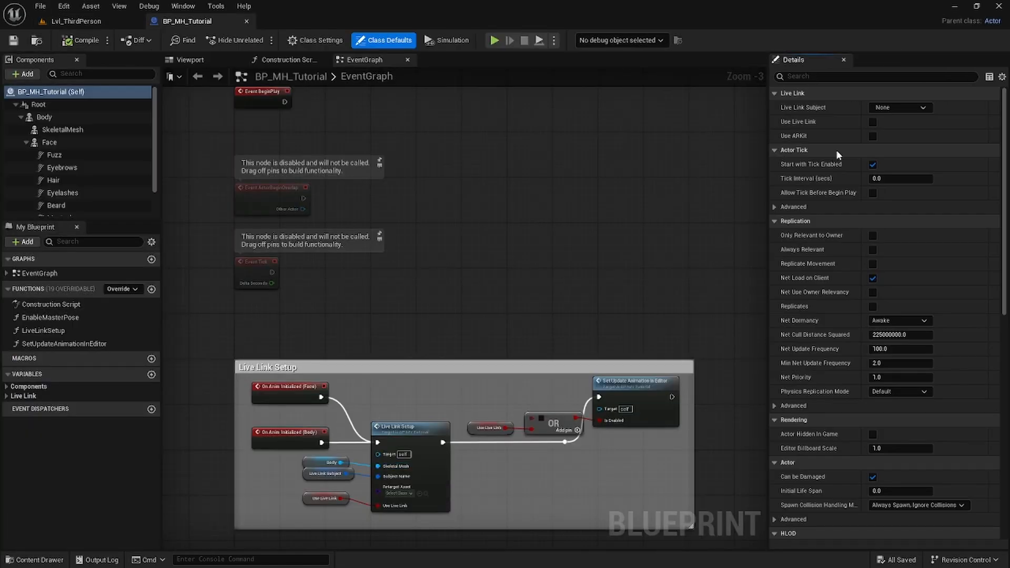
click(319, 40)
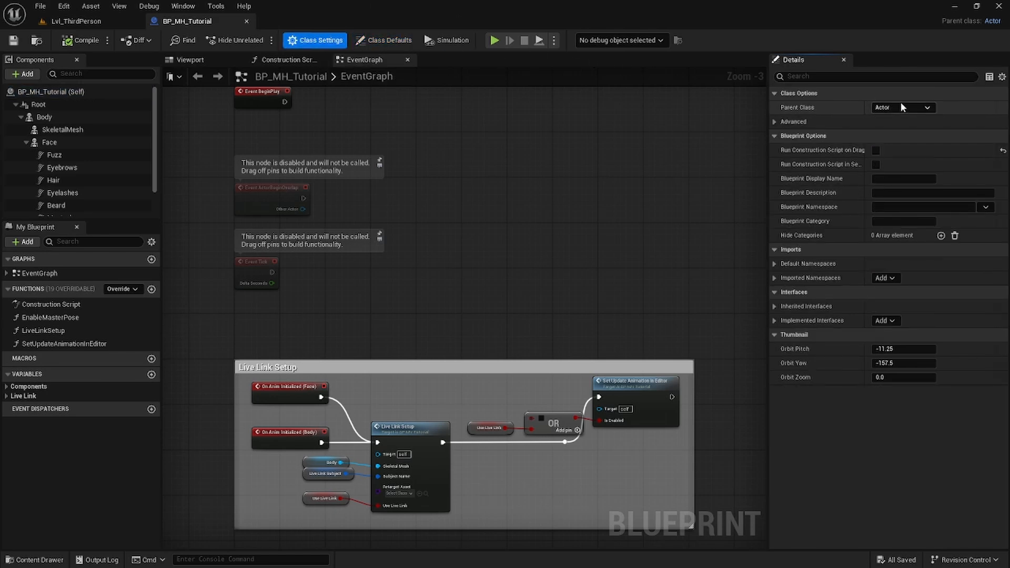
click(927, 108)
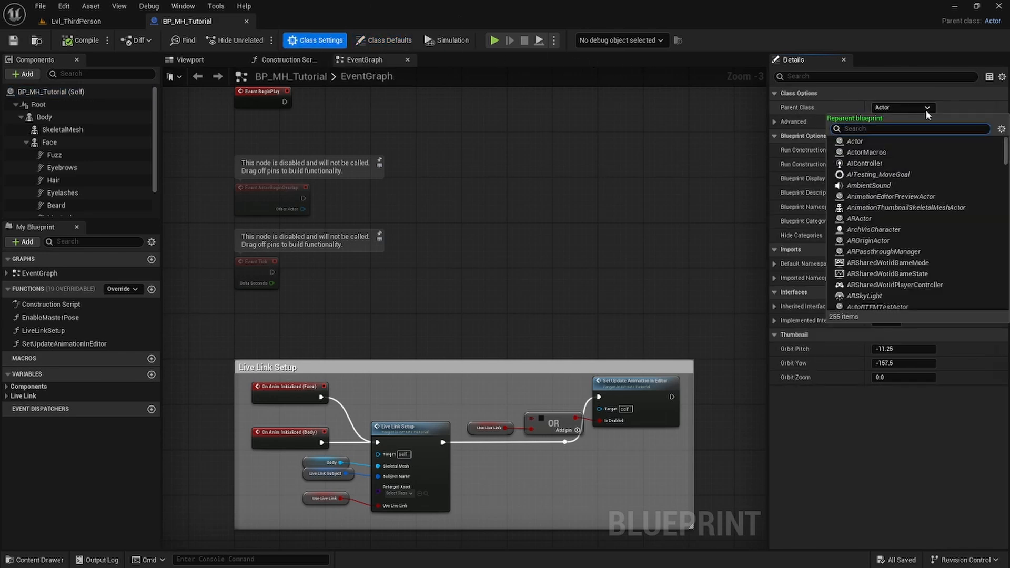
text(character)
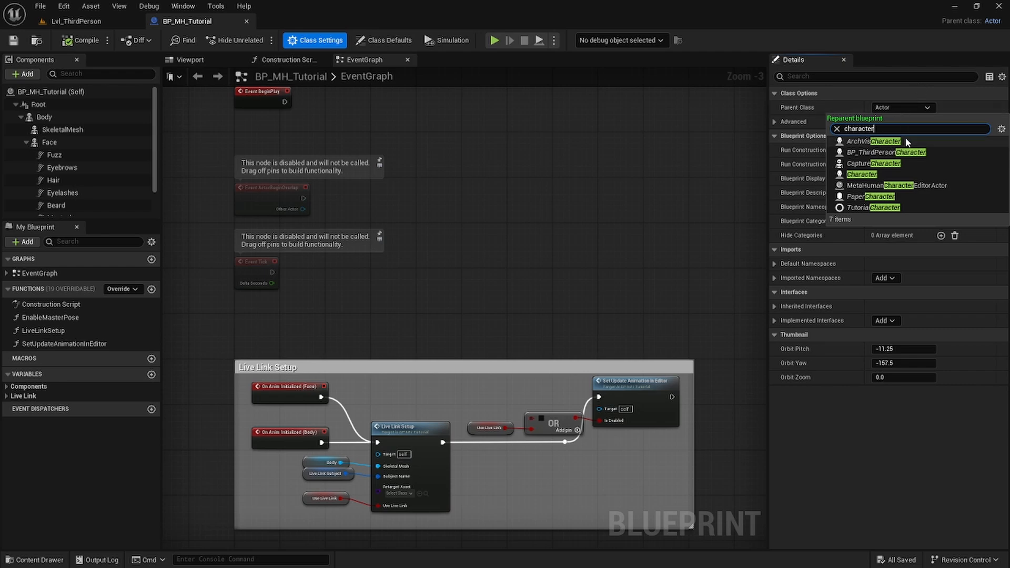
click(863, 165)
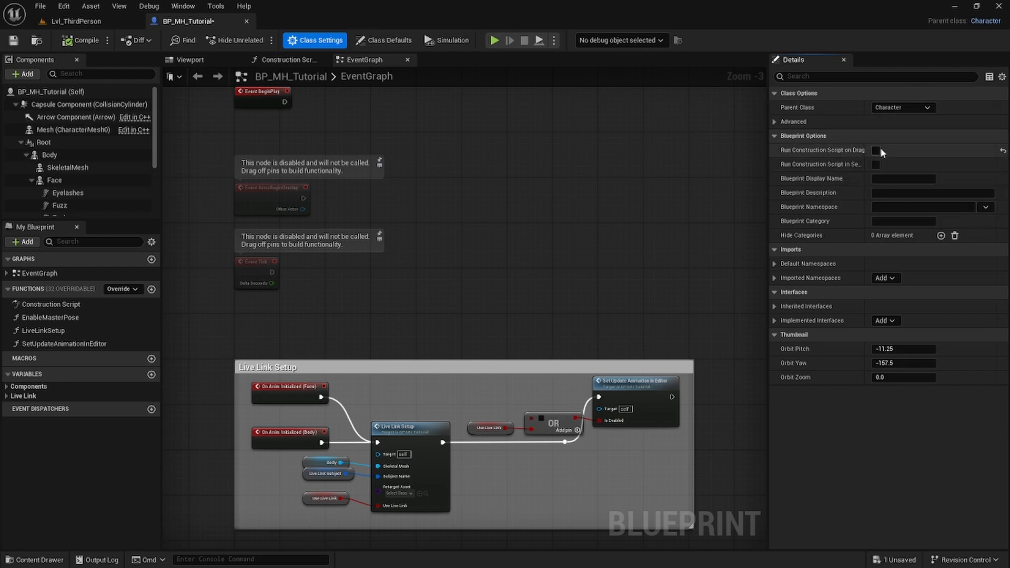
Delete the Root component and attach the Body component to the inherited Mesh (CharacterMesh0)
click(198, 60)
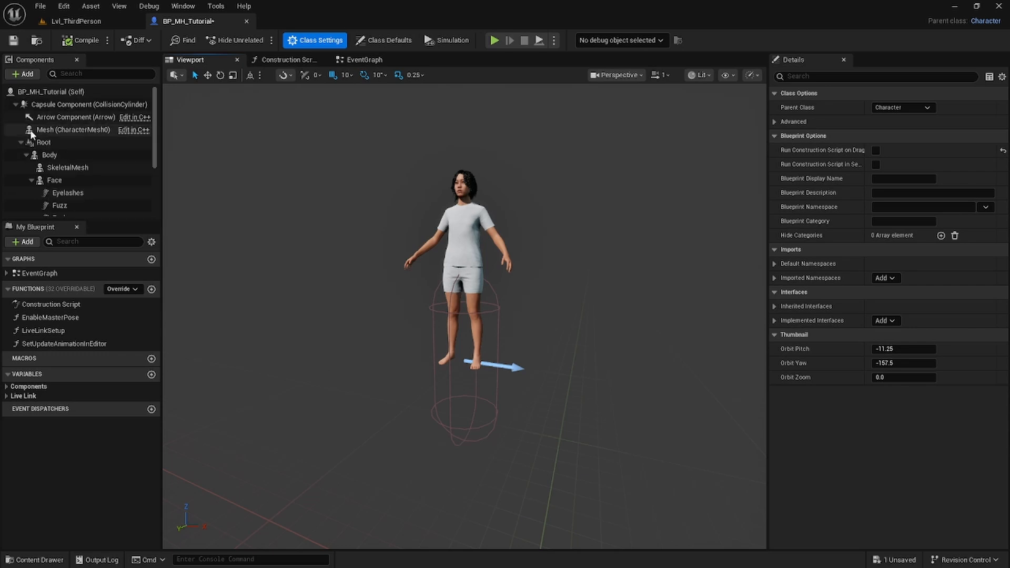
click(53, 142)
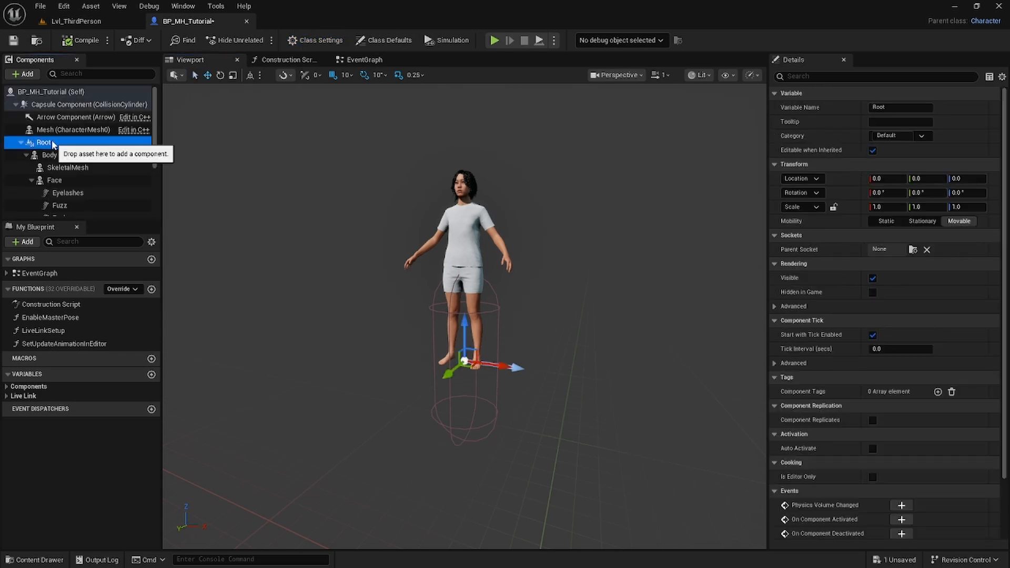
right_click(51, 144)
mouse_move(93, 156)
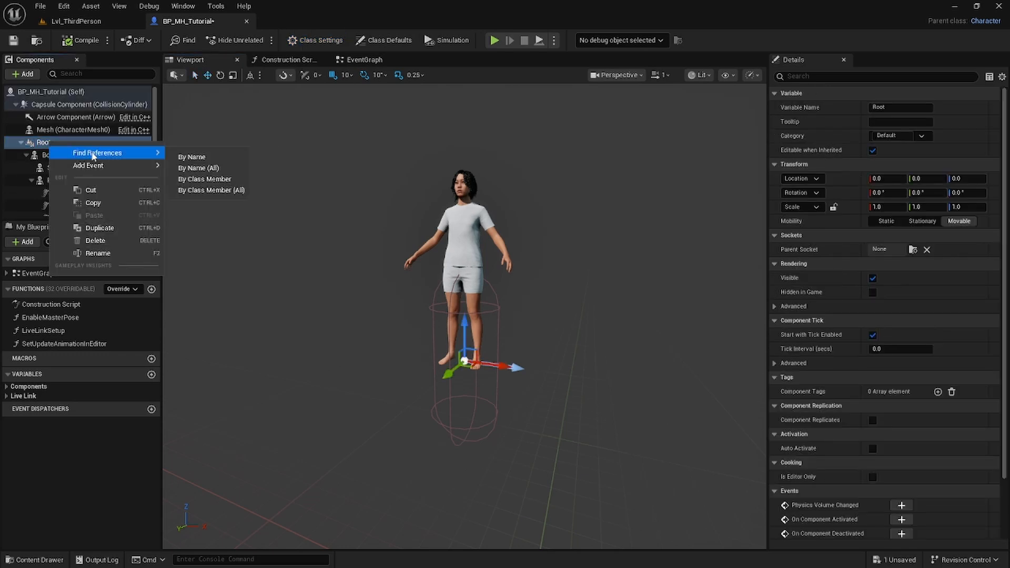
click(114, 239)
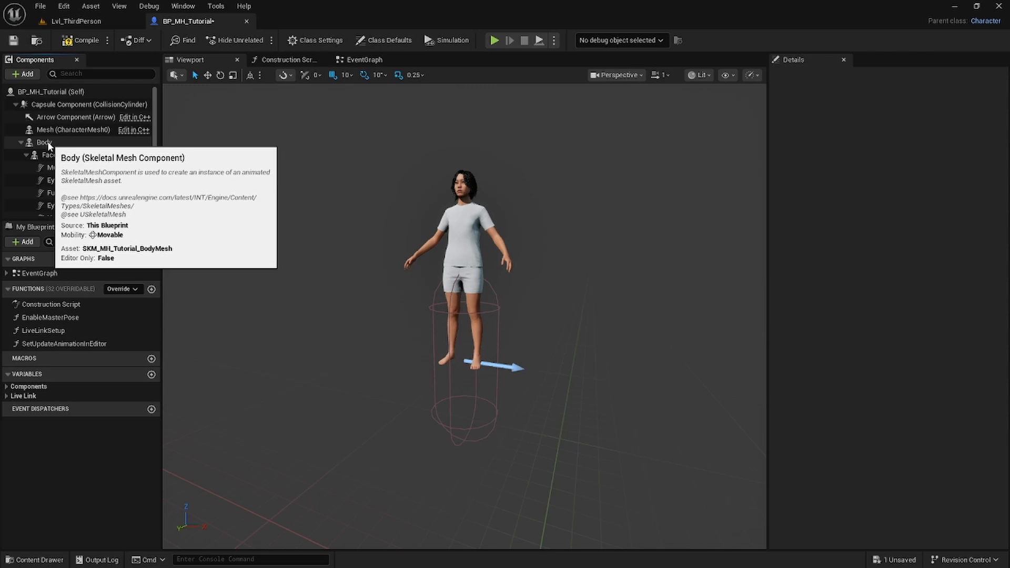
drag(47, 141, 51, 127)
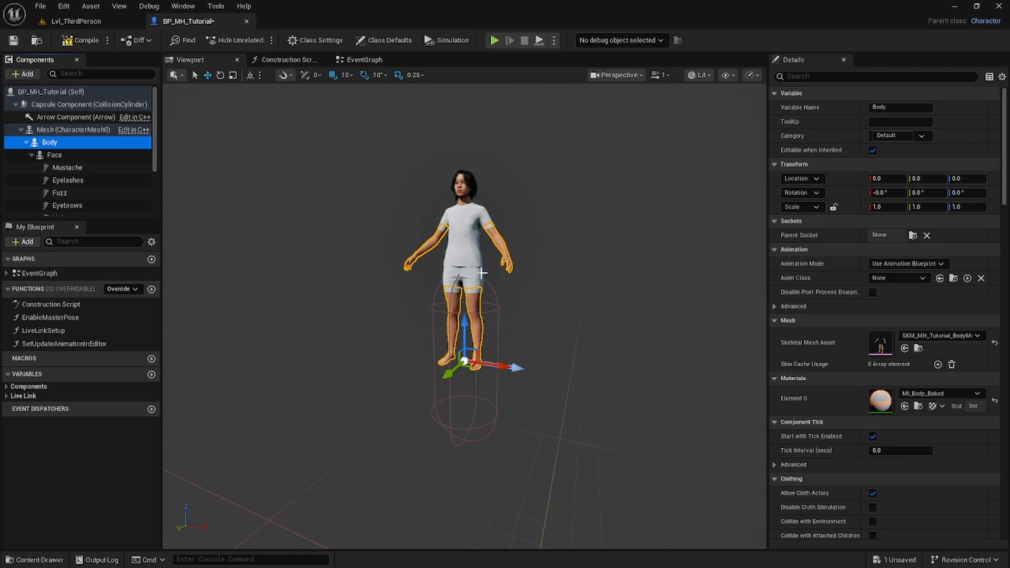
Set the Body component's Z location to -89 and its Z rotation to -90 degrees
click(969, 178)
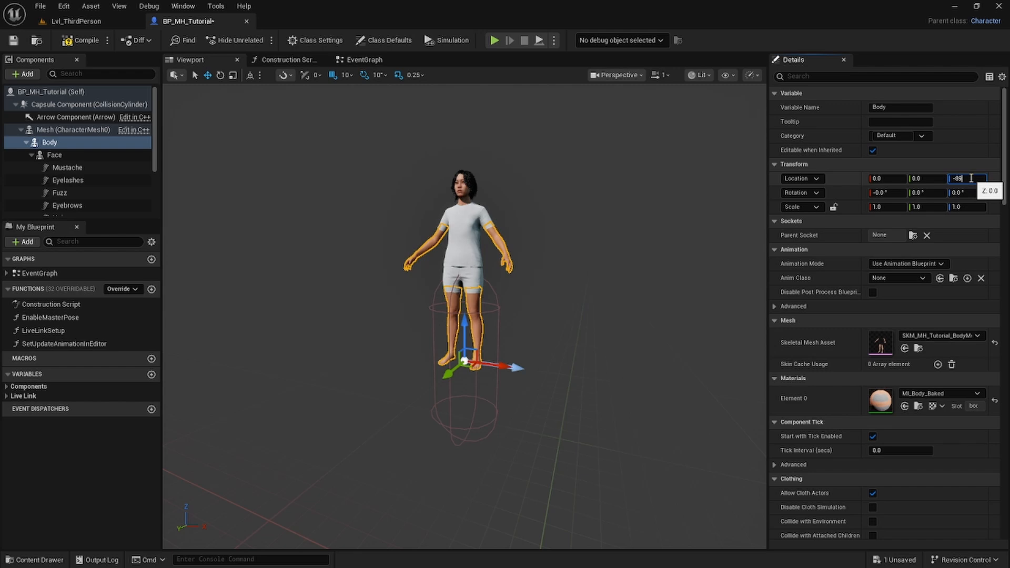
text(-89)
key(Return)
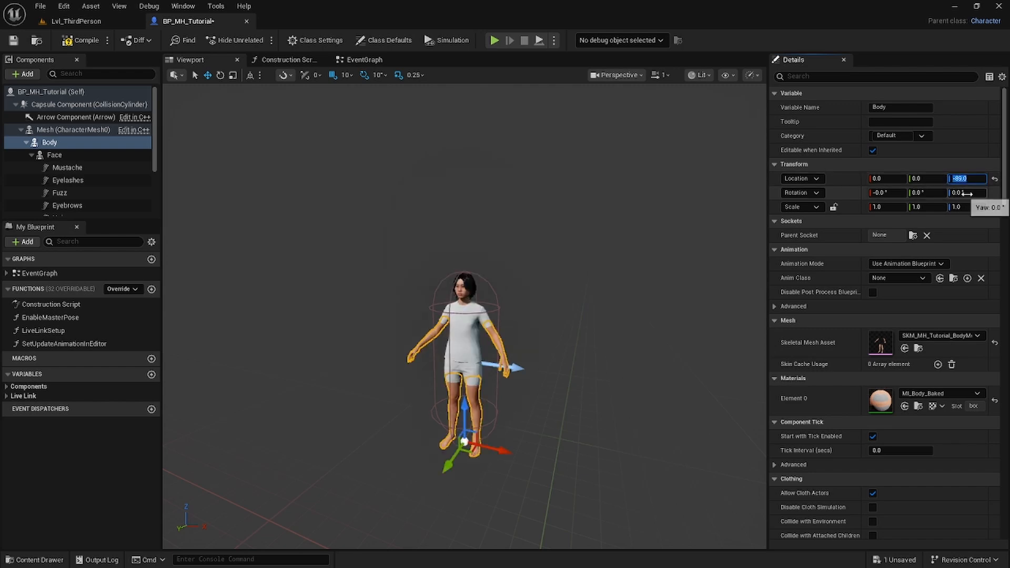
click(976, 193)
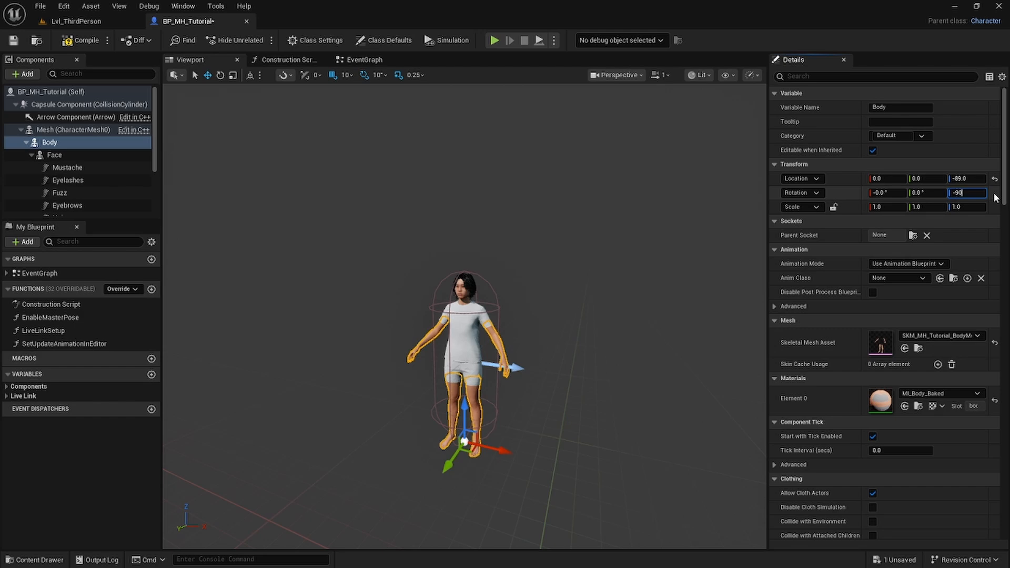
text(-90)
key(Return)
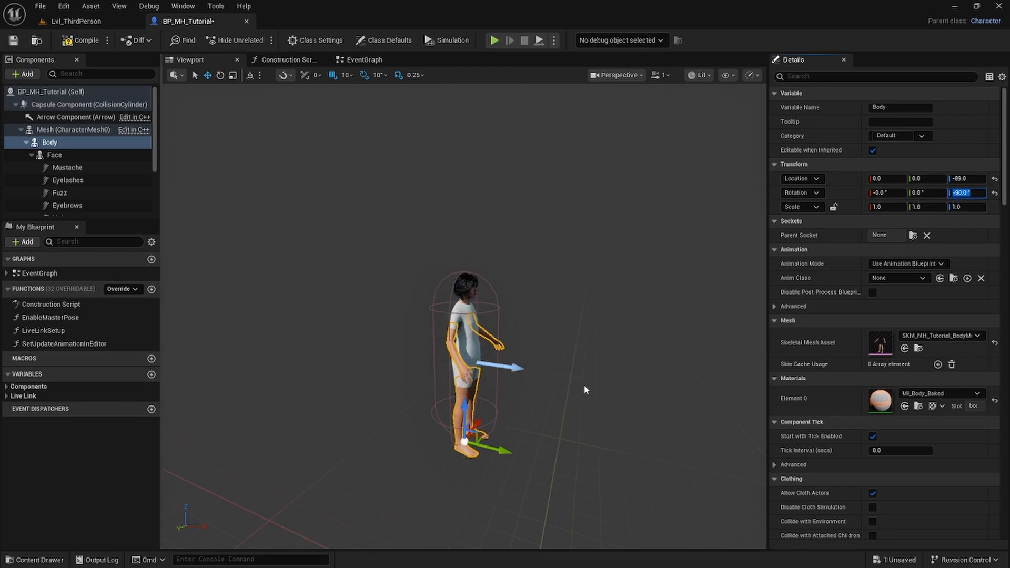
mouse_move(584, 389)
right_down()
mouse_move(463, 386)
mouse_move(596, 385)
right_up()
key(d)
Compile the blueprint and connect a Mesh reference to the Target of the faulty Get Children Components node, placing it beside that node
click(77, 42)
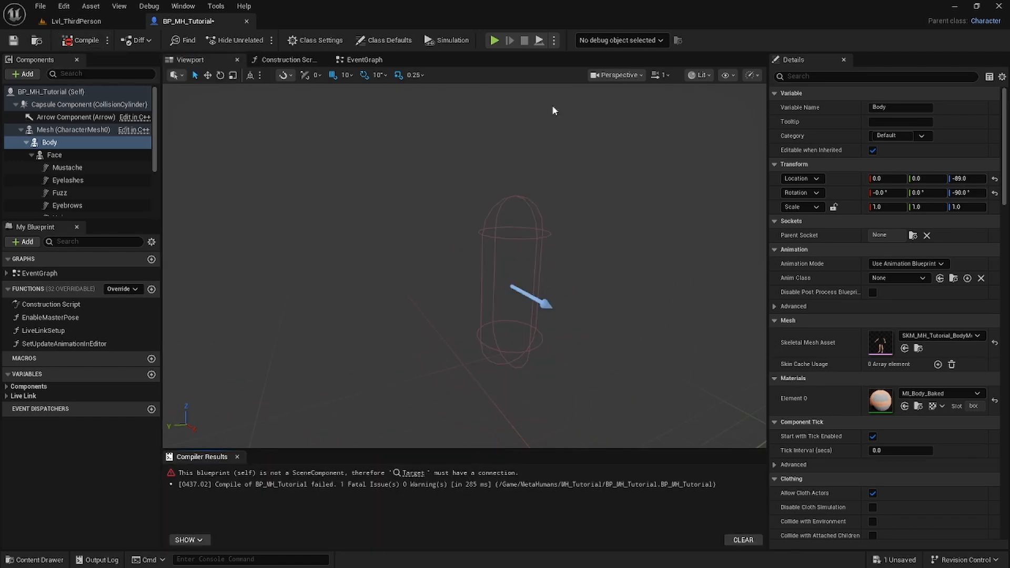
click(403, 474)
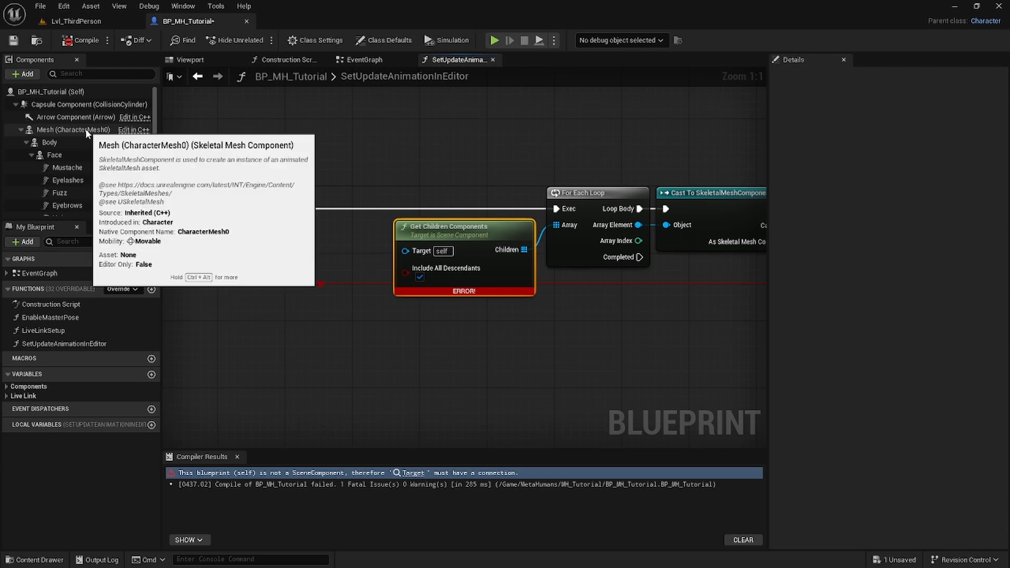
drag(52, 127, 405, 250)
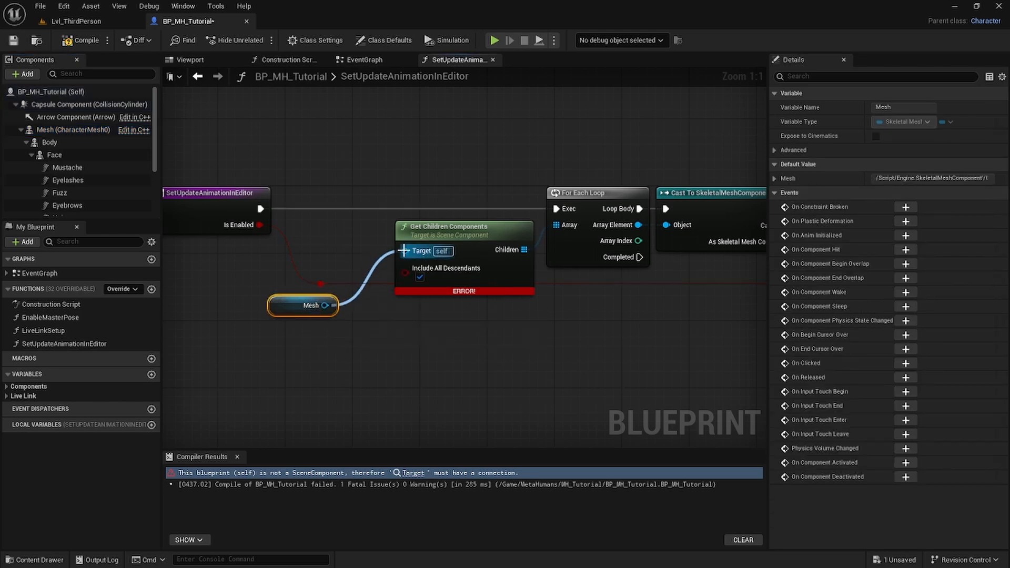
drag(279, 306, 311, 247)
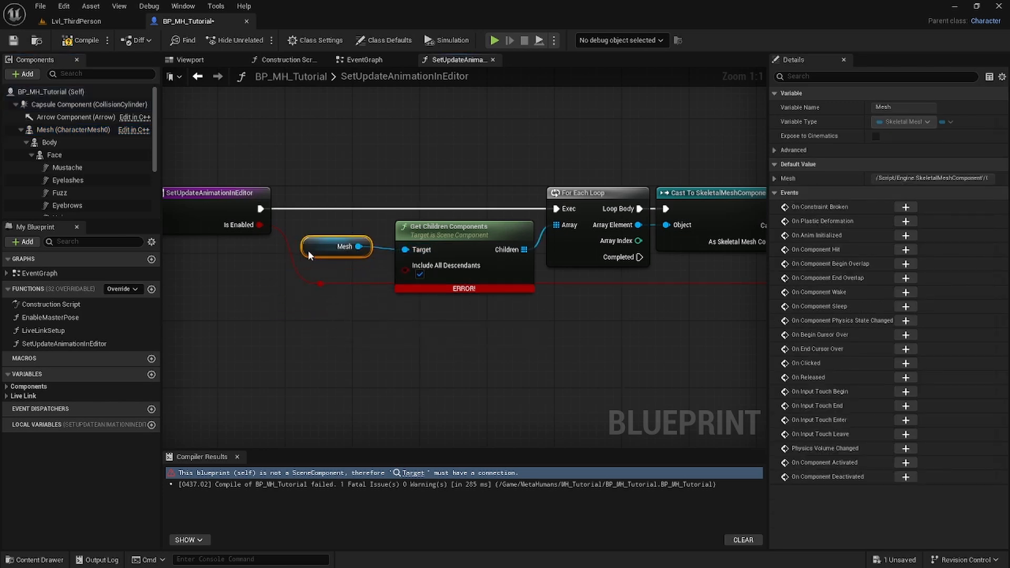
Recompile and save BP_MH_Tutorial, and close the compiler results
click(79, 41)
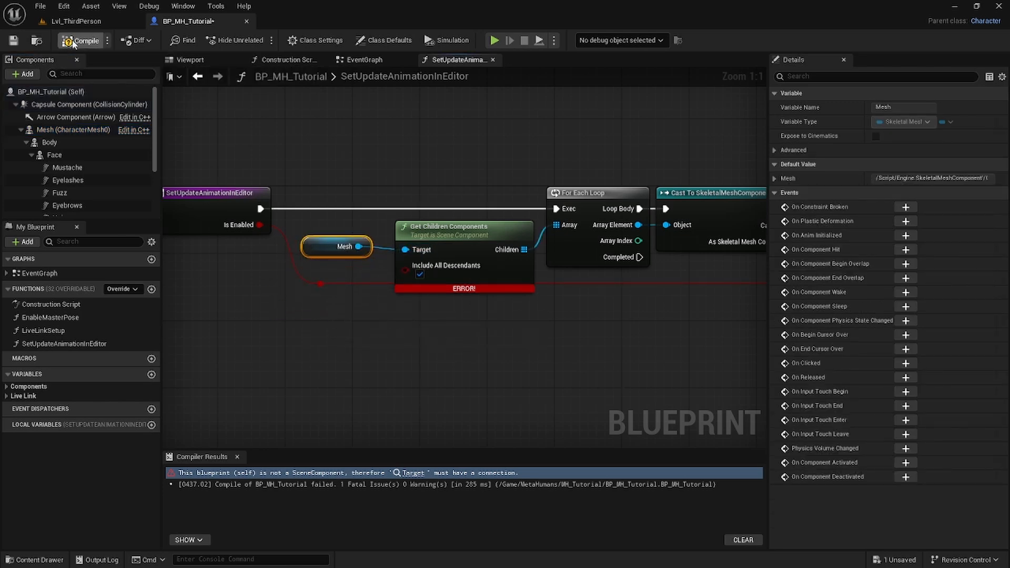
click(13, 41)
click(237, 456)
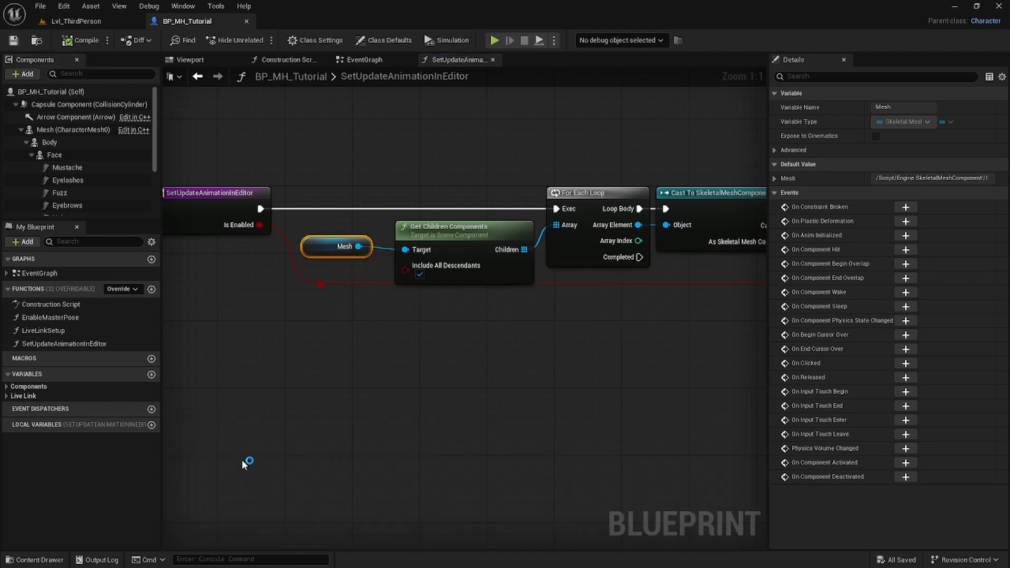
Copy the CameraBoom and FollowCamera components from BP_ThirdPersonCharacter and paste them into BP_MH_Tutorial
click(209, 61)
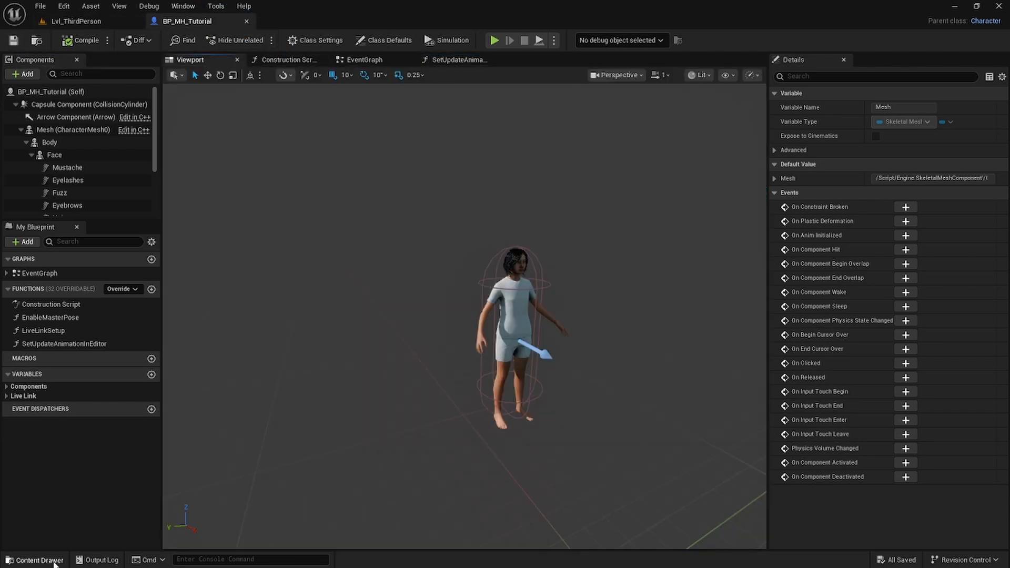
click(34, 560)
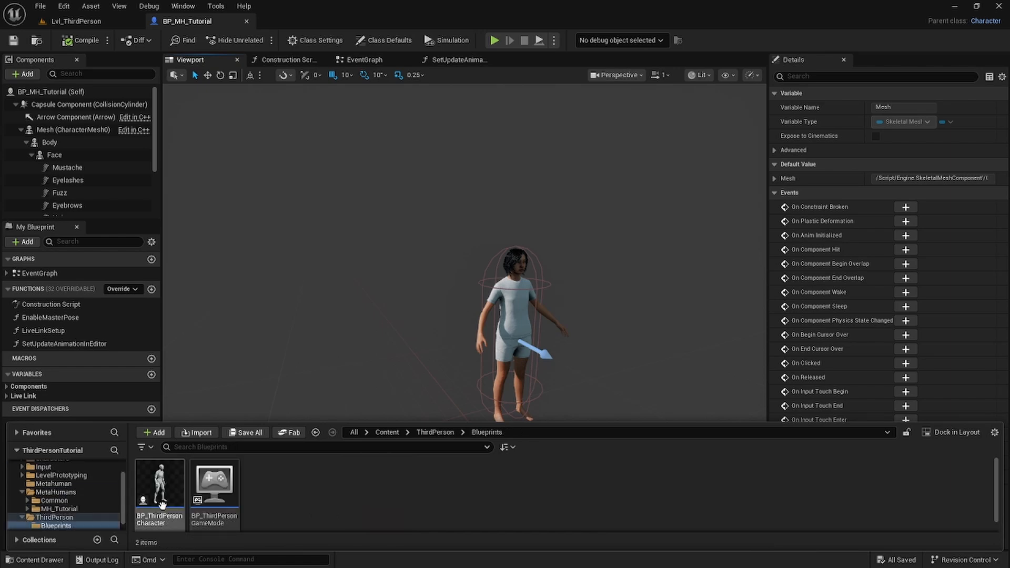
double_click(164, 512)
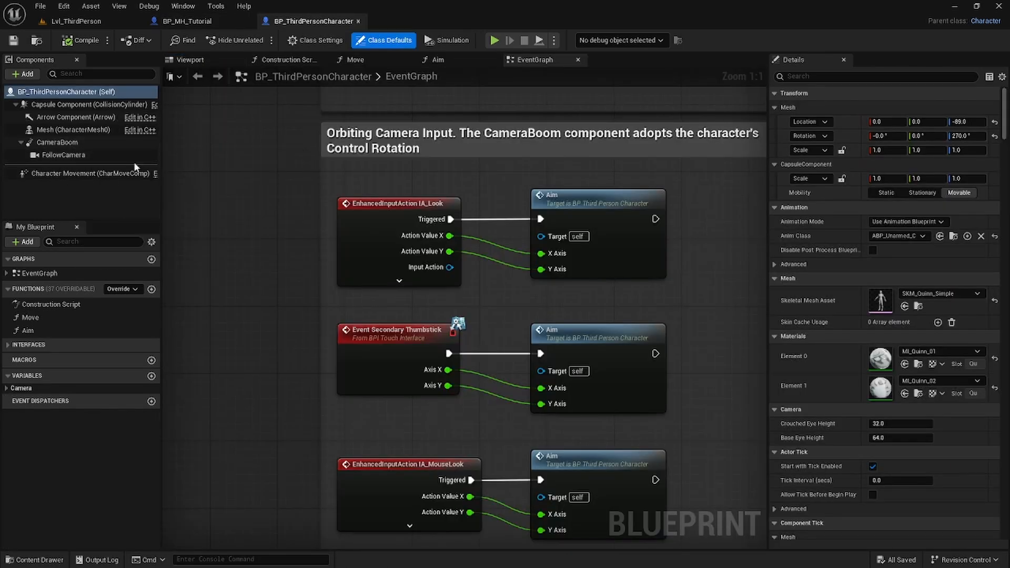
click(60, 142)
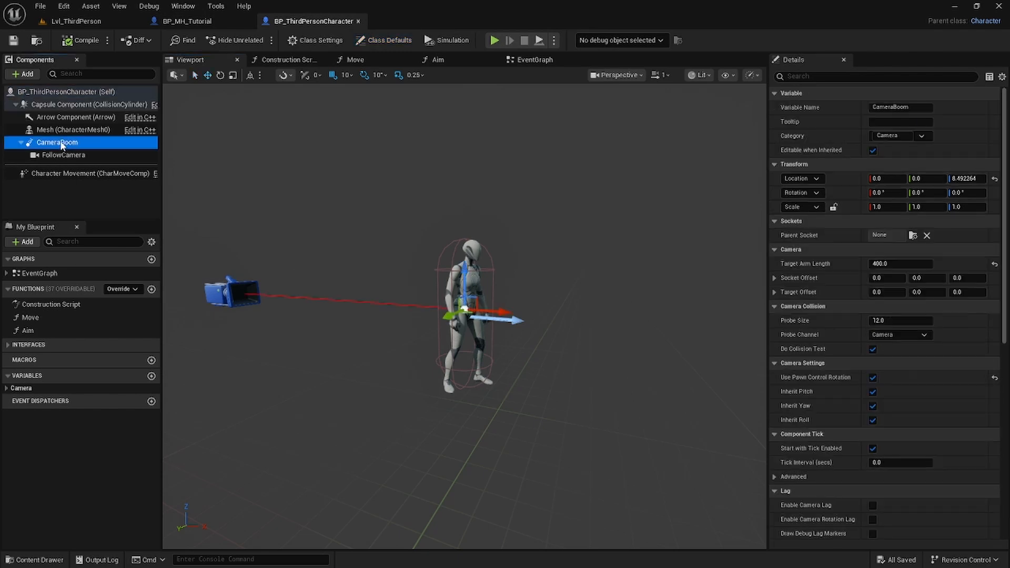
ctrl+click(68, 155)
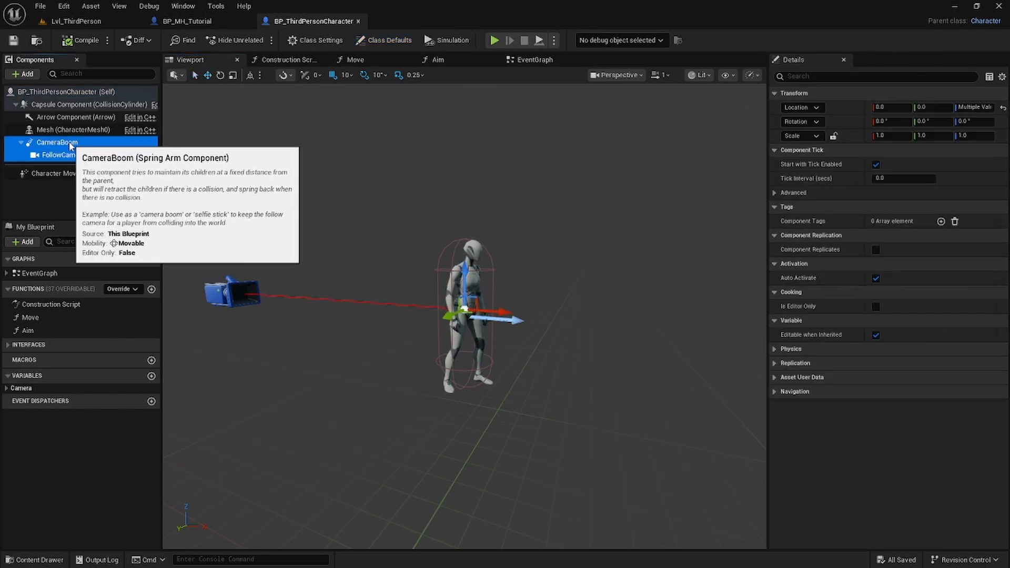
click(192, 21)
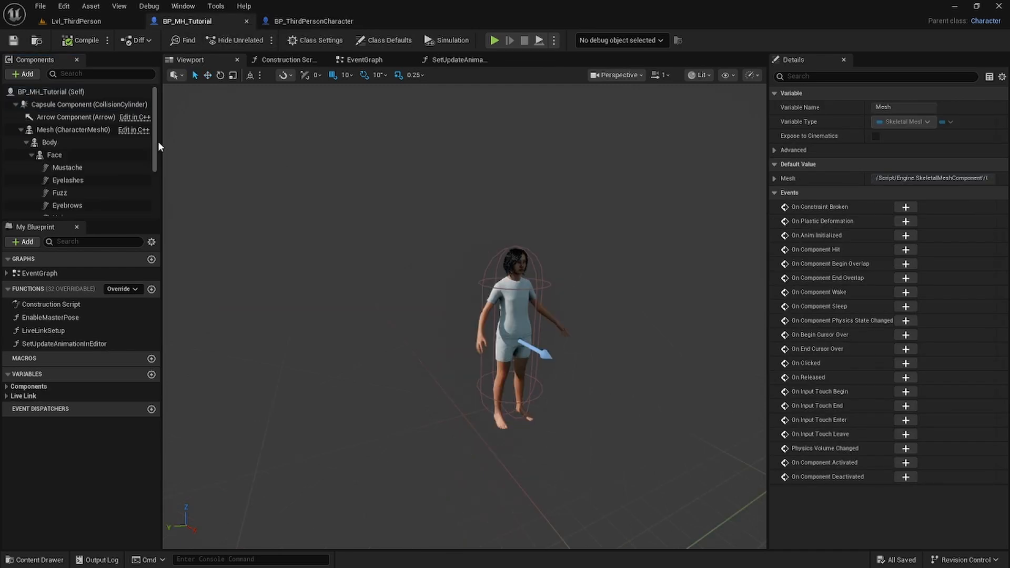
click(67, 92)
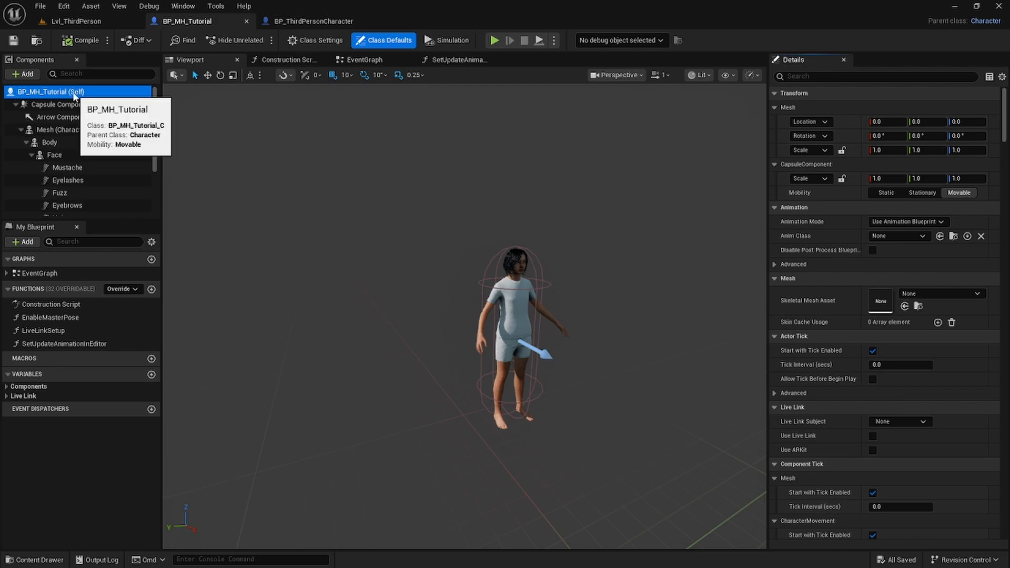
key(ctrl+v)
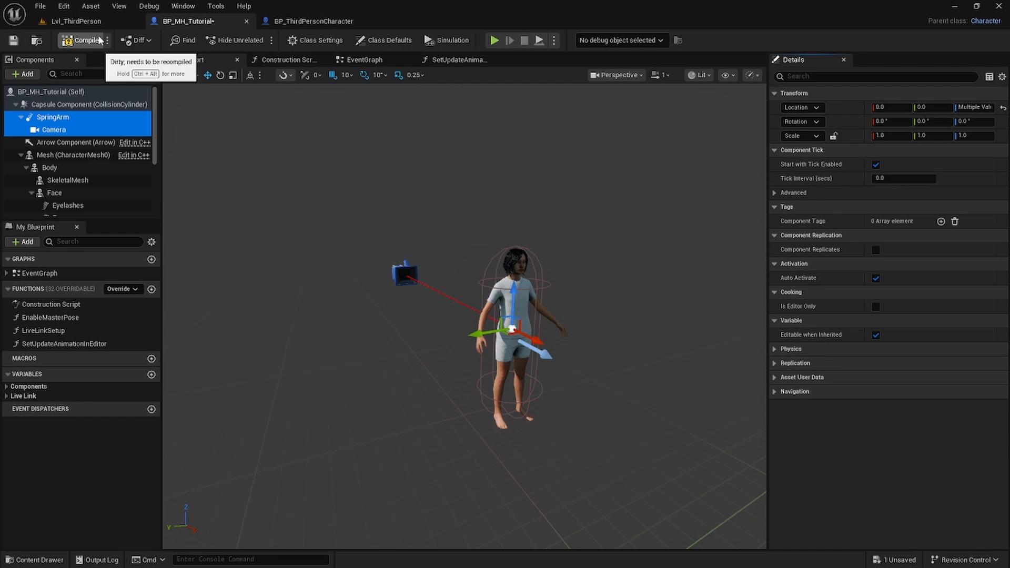
Select and copy all nodes in the Event Graph of BP_ThirdPersonCharacter
click(370, 64)
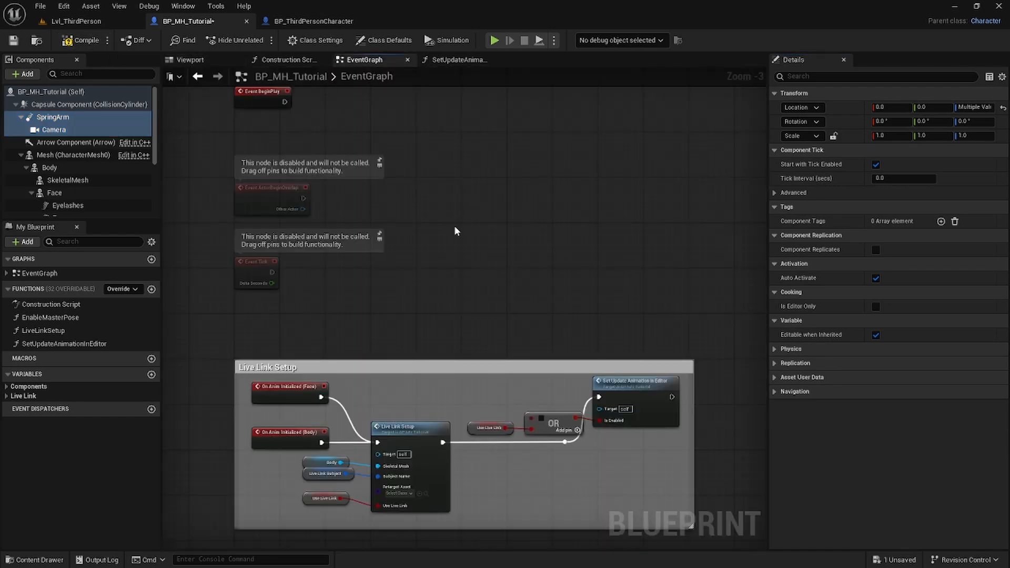
scroll(456, 232, down, 3)
right_drag(472, 243, 430, 151)
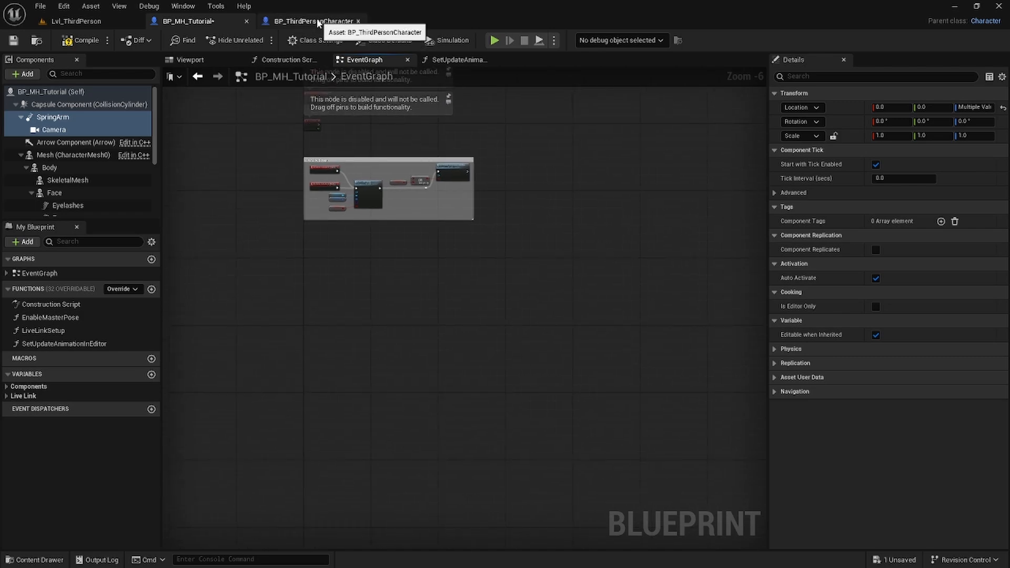
click(318, 22)
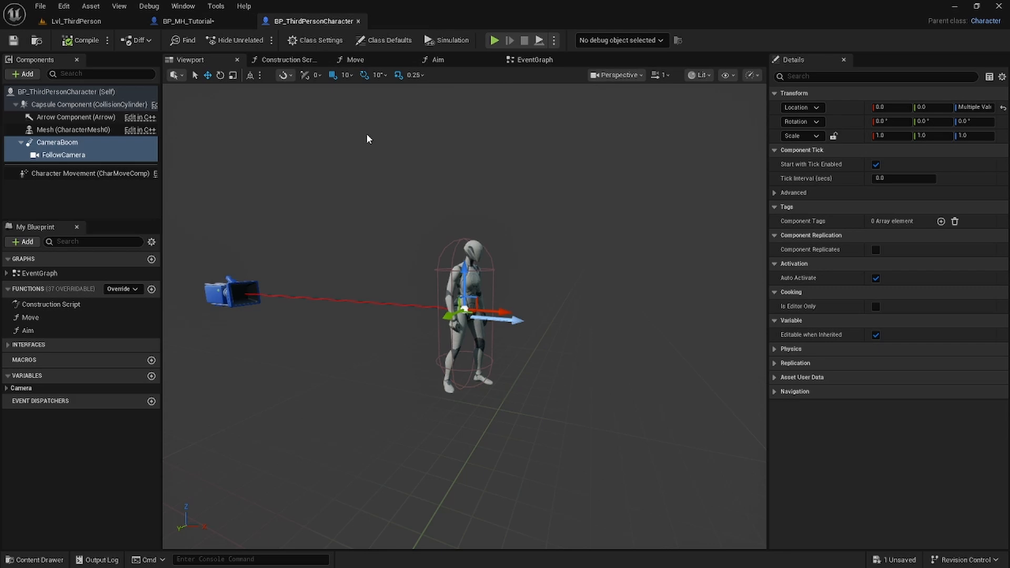
click(535, 59)
scroll(582, 288, down, 8)
right_drag(704, 345, 453, 362)
drag(258, 156, 625, 445)
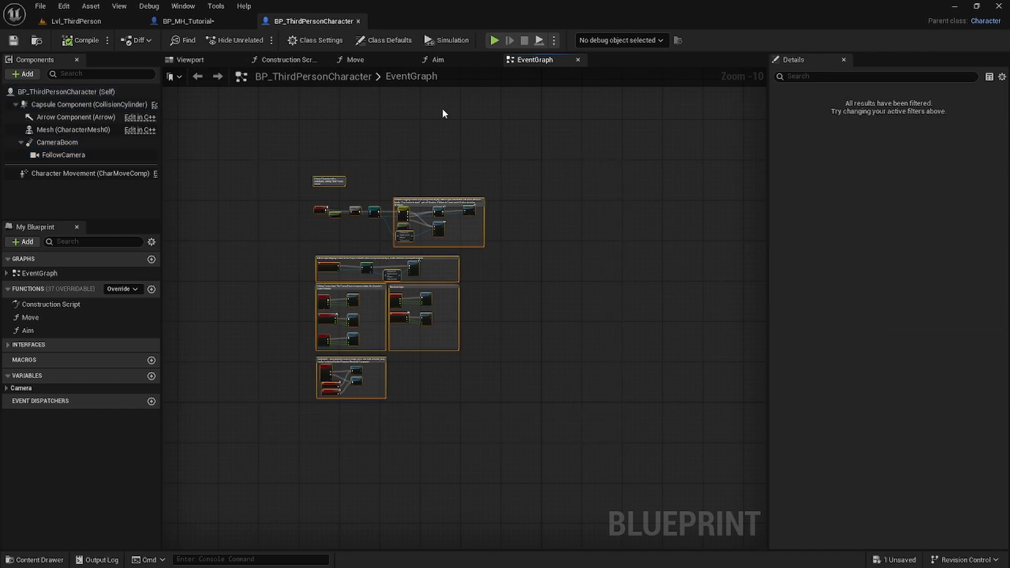
Paste the copied nodes below the existing ones in BP_MH_Tutorial's Event Graph, creating matching functions in the blueprint for Move and Aim
click(205, 22)
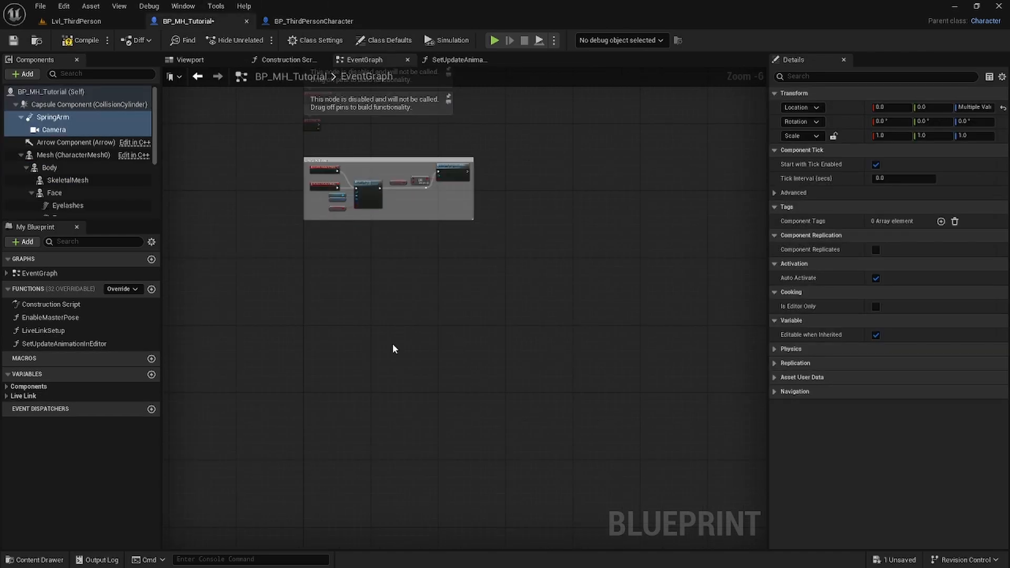
right_drag(395, 349, 396, 228)
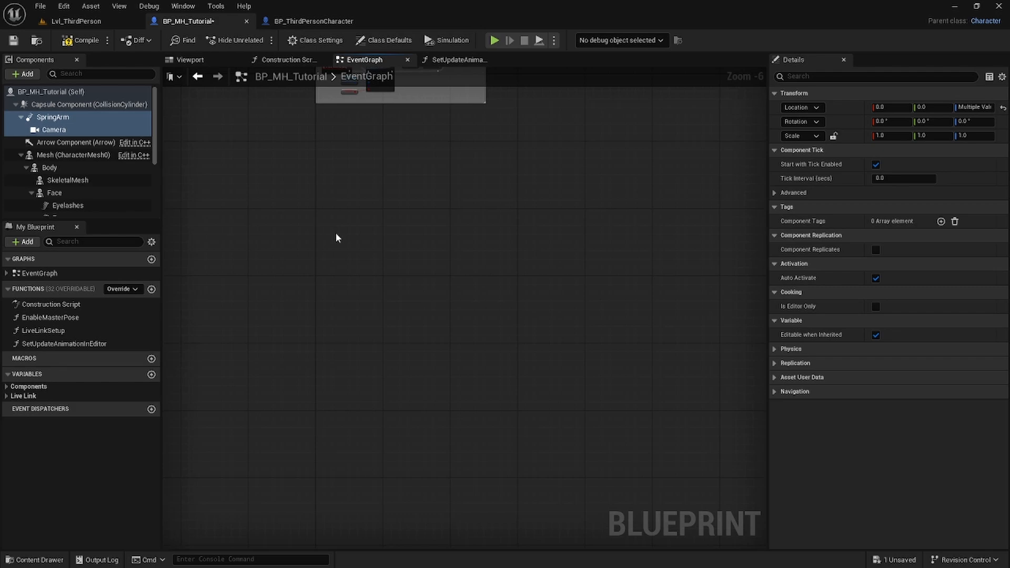
key(ctrl+v)
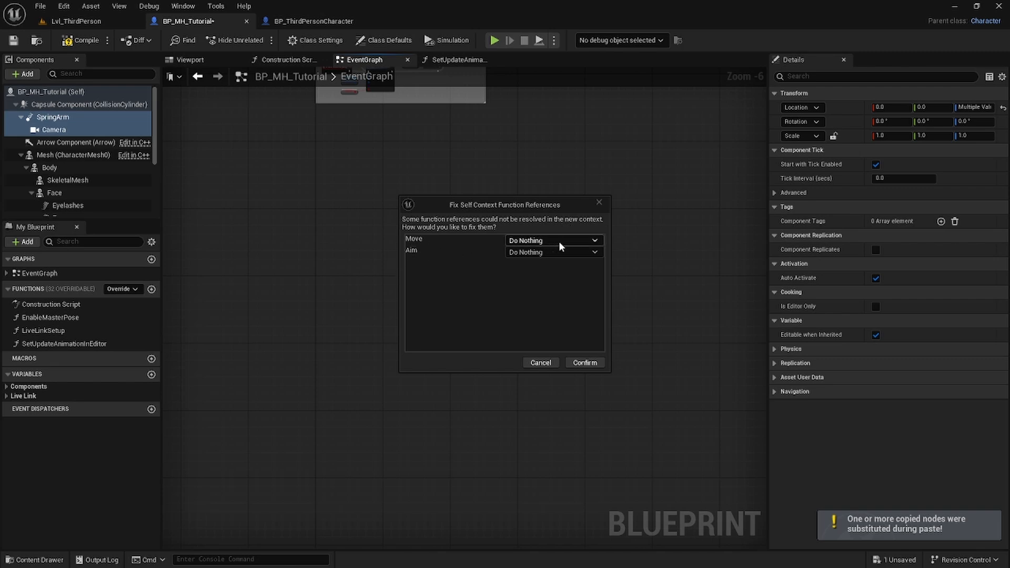
click(595, 242)
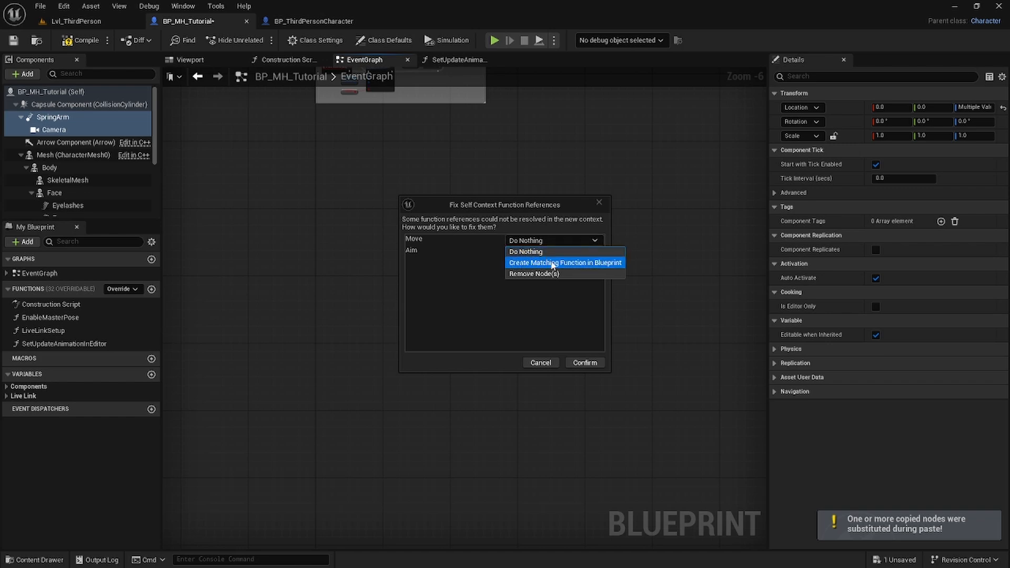
click(552, 263)
click(596, 253)
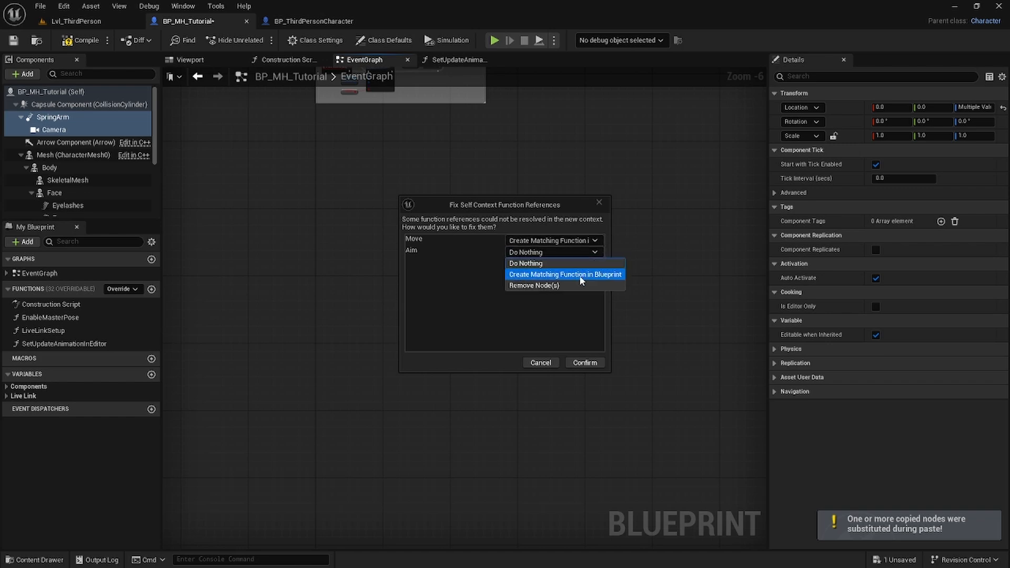
click(572, 275)
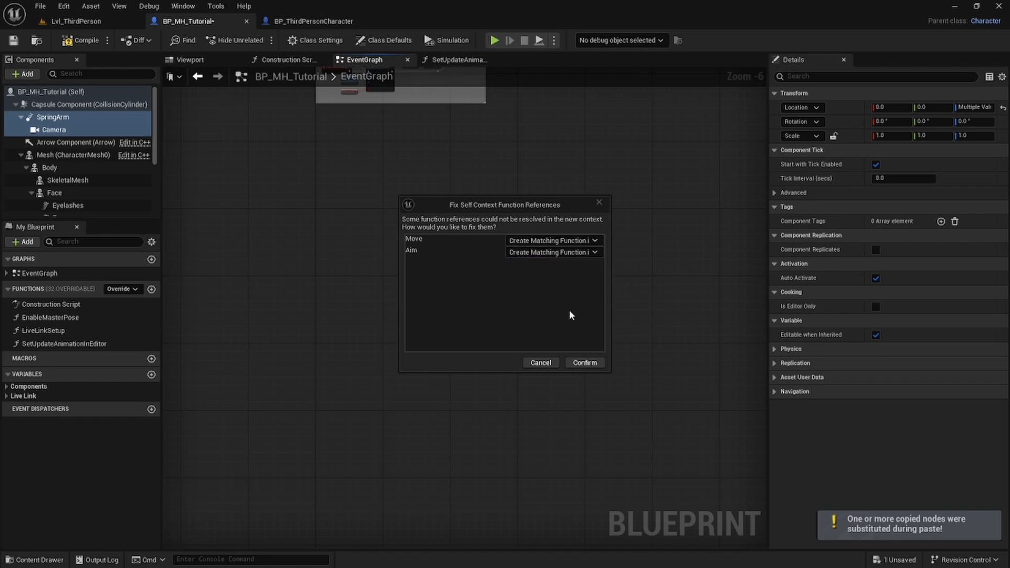
click(585, 363)
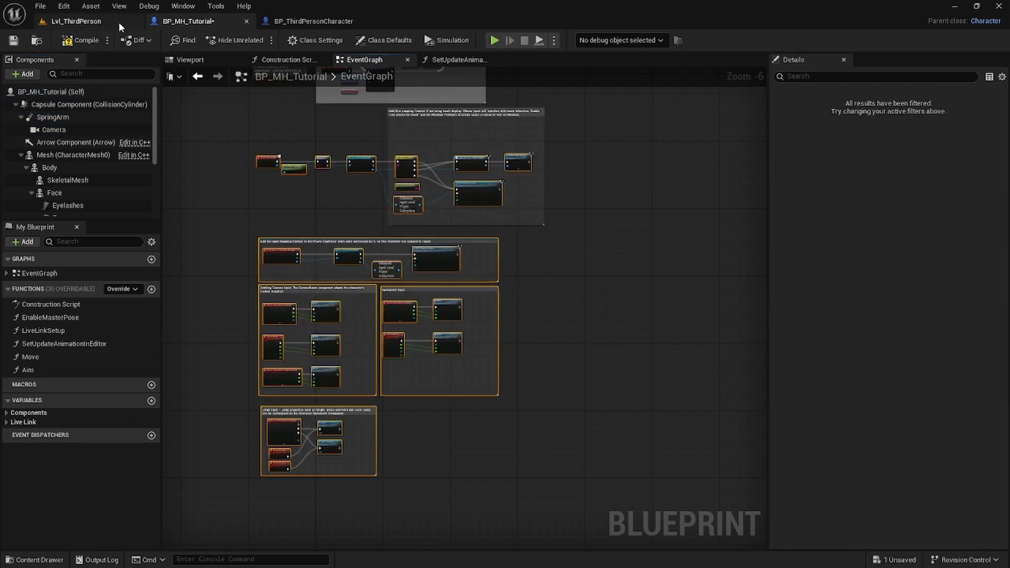
Select and copy all nodes except the entry node in the Move function of BP_ThirdPersonCharacter
click(321, 23)
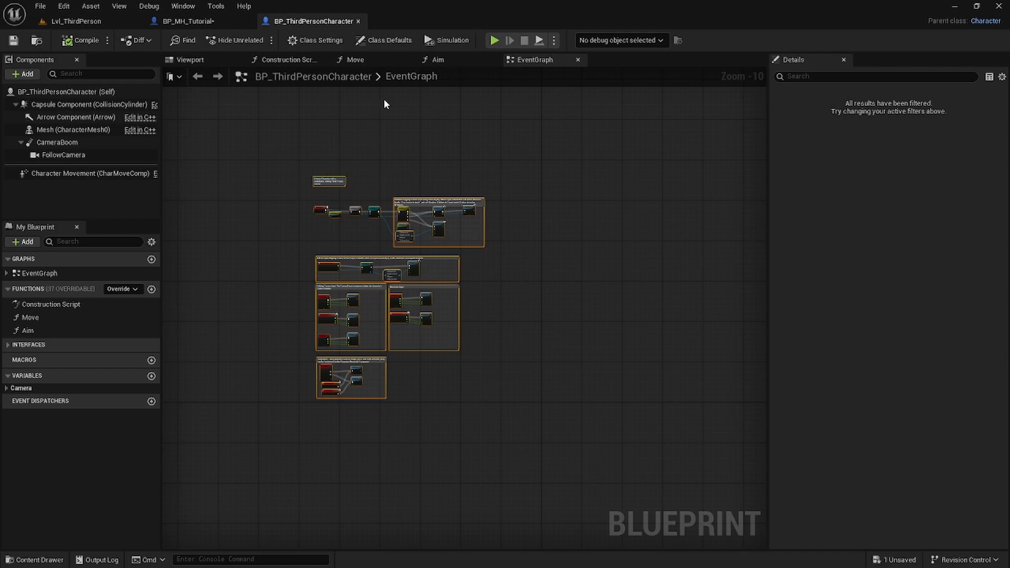
click(366, 61)
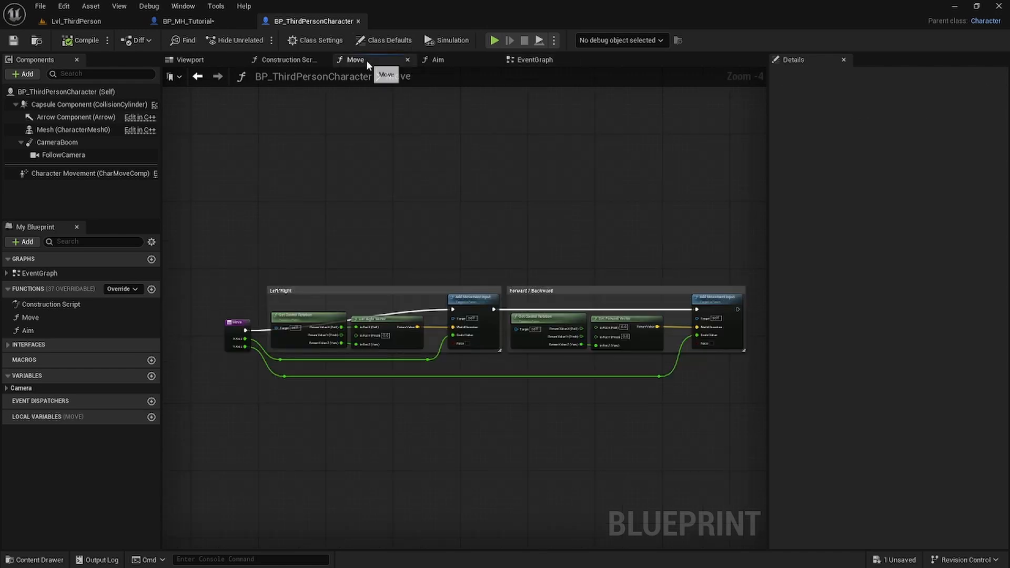
right_drag(554, 389, 517, 367)
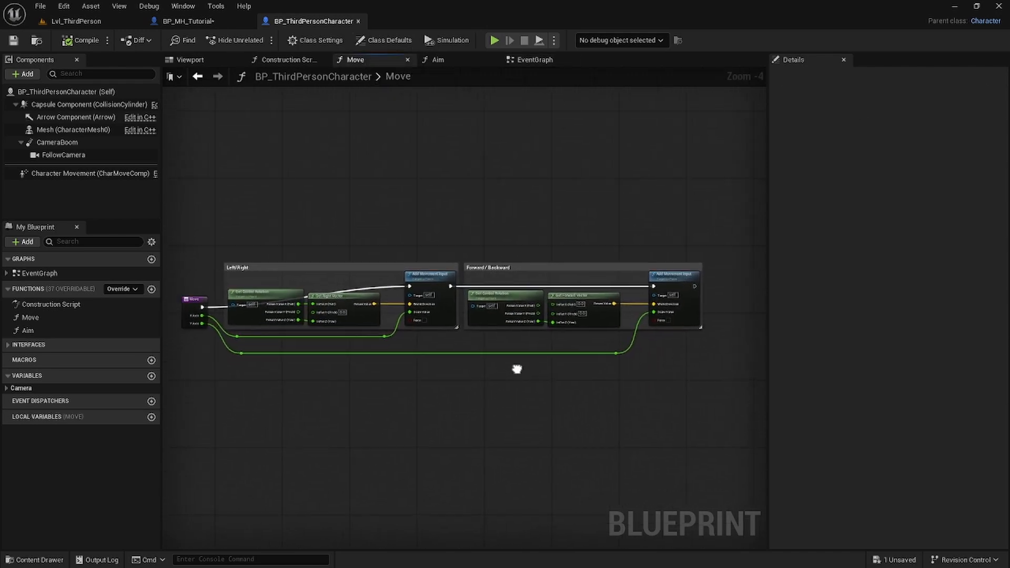
drag(223, 251, 732, 390)
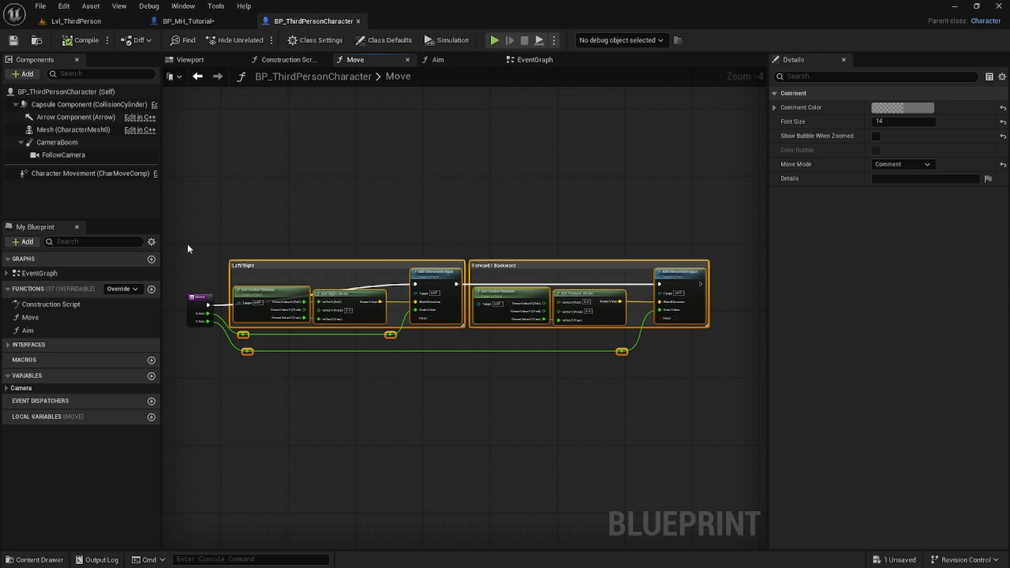
Paste the copied nodes into BP_MH_Tutorial's Move function and place them clear of the Move entry node
click(188, 21)
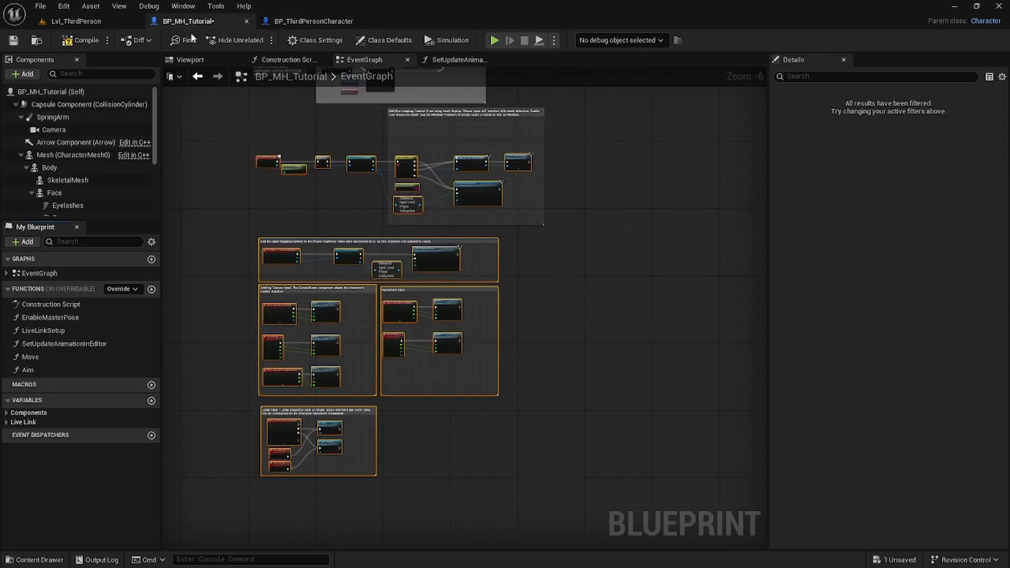
click(45, 357)
double_click(45, 356)
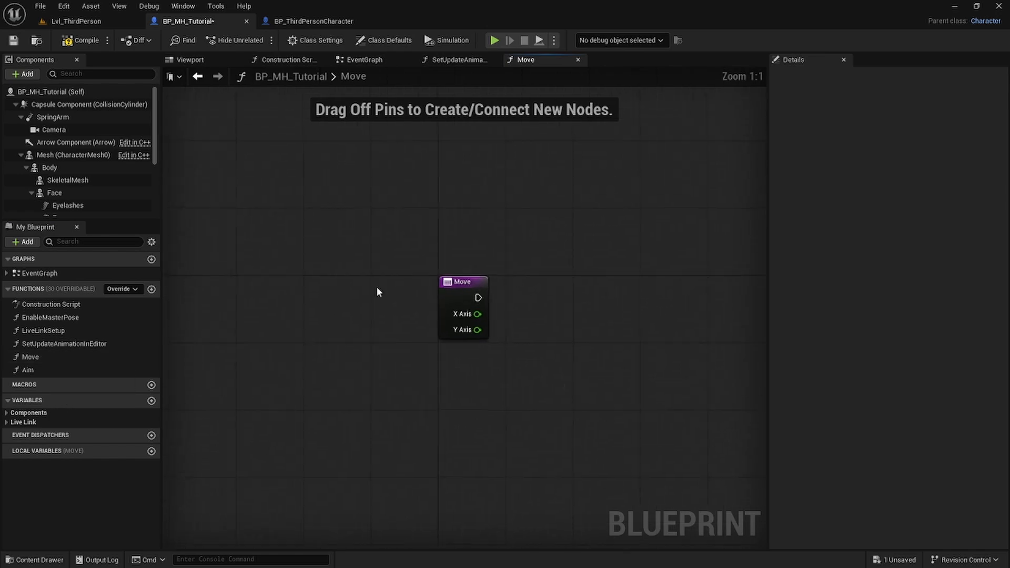
right_drag(651, 381, 322, 364)
scroll(395, 297, down, 5)
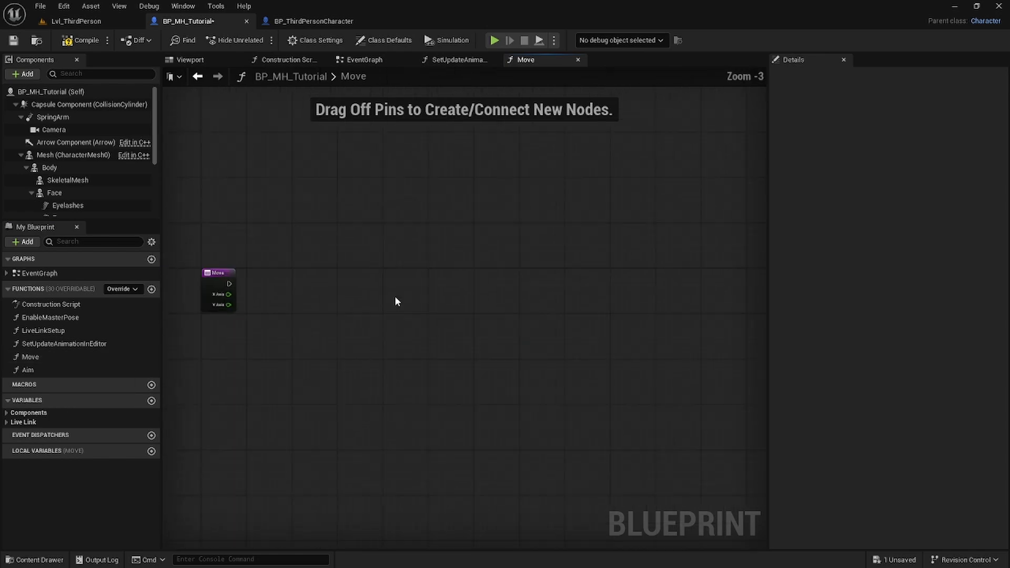
right_drag(397, 303, 340, 302)
key(ctrl+v)
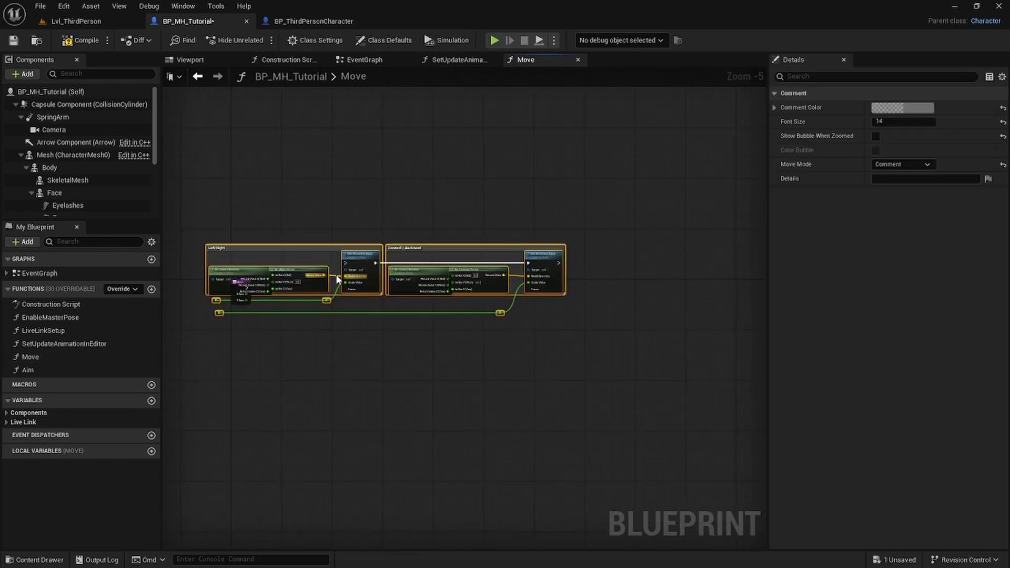
drag(327, 281, 392, 304)
Connect the Move entry's execution to the Left/Right Add Movement Input, and its X Axis and Y Axis to the upper and lower reroute nodes
scroll(392, 305, up, 1)
scroll(324, 362, up, 1)
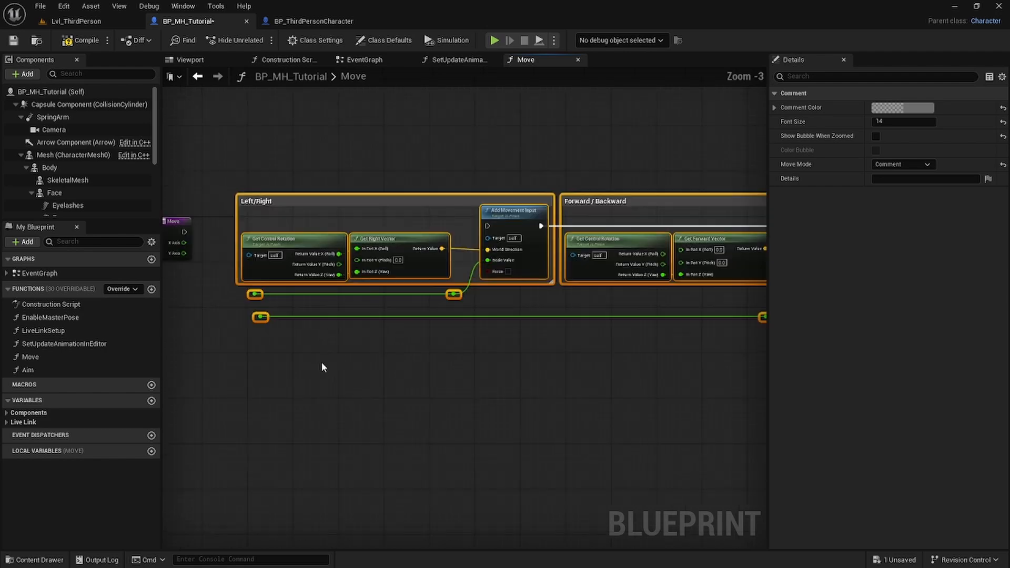
right_drag(323, 365, 385, 403)
click(489, 460)
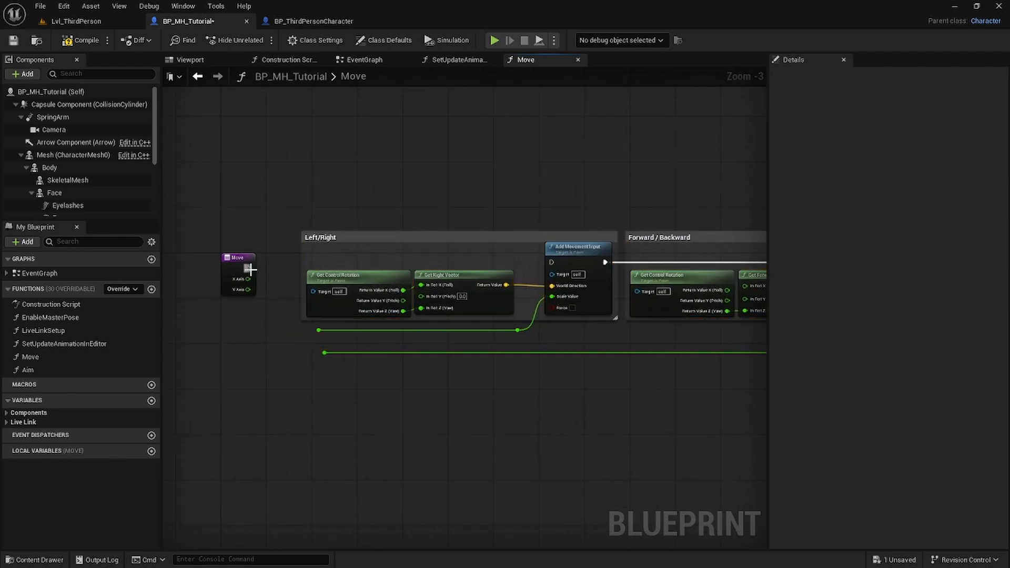
drag(248, 269, 551, 263)
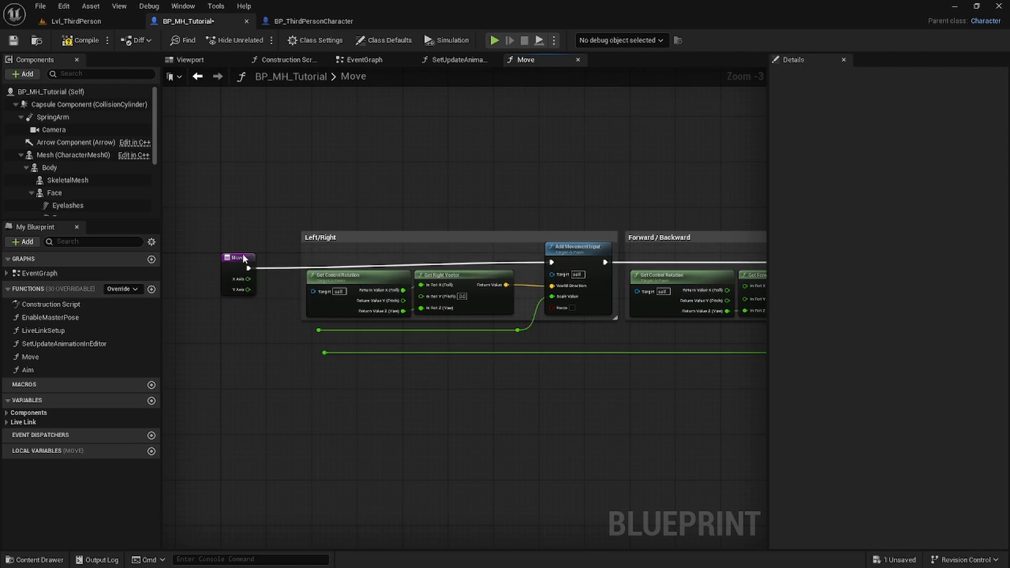
drag(242, 253, 250, 249)
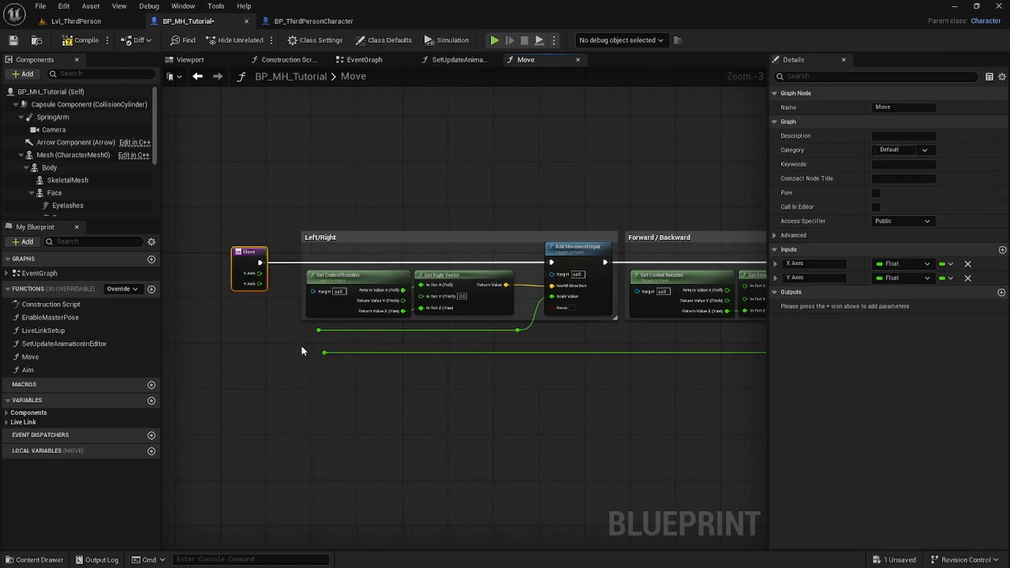
drag(259, 273, 316, 330)
drag(318, 332, 318, 331)
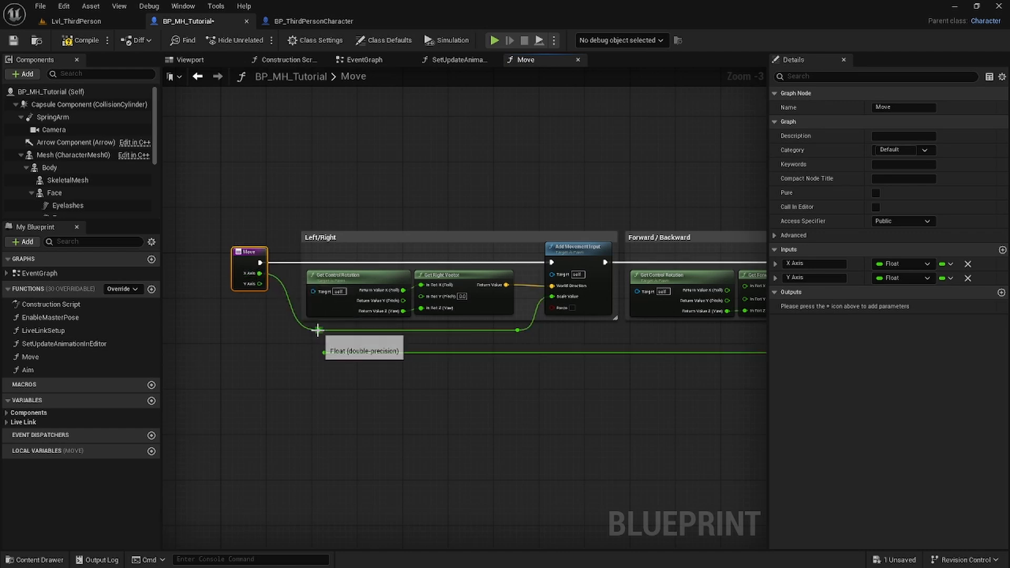
drag(260, 285, 324, 353)
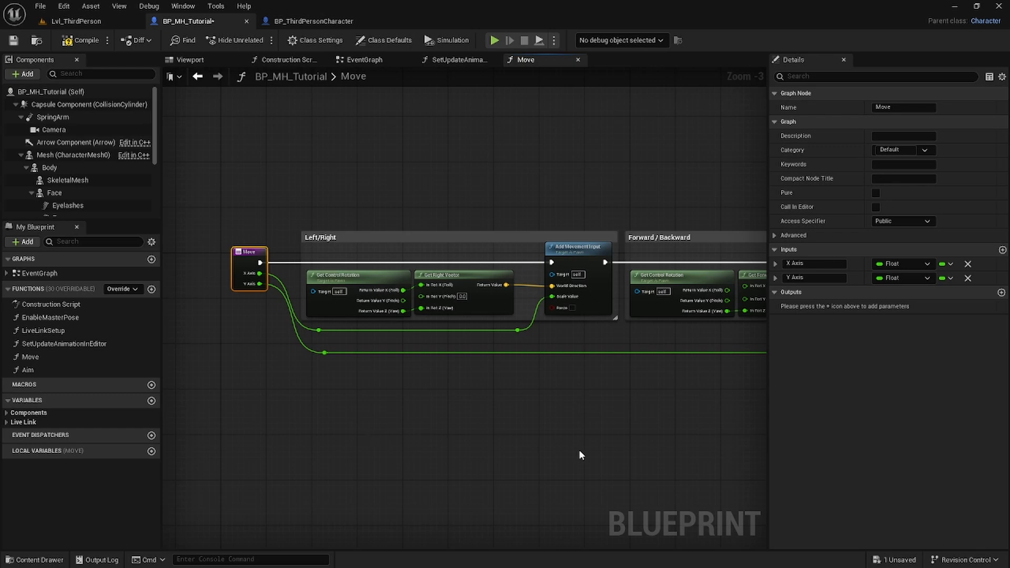
scroll(580, 452, down, 2)
right_drag(579, 451, 445, 389)
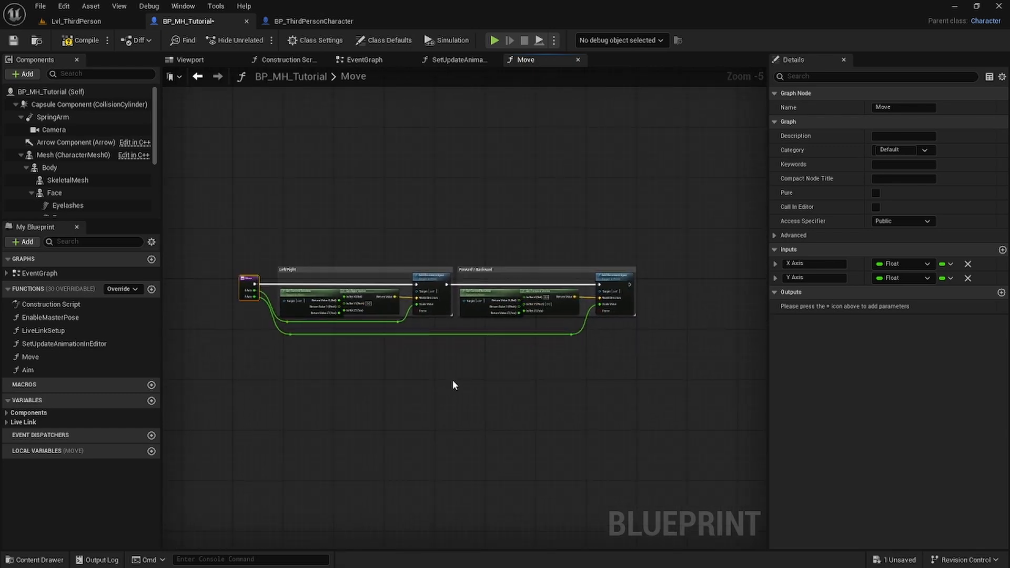
Select and copy all nodes except the entry node in the Aim function of BP_ThirdPersonCharacter
click(319, 19)
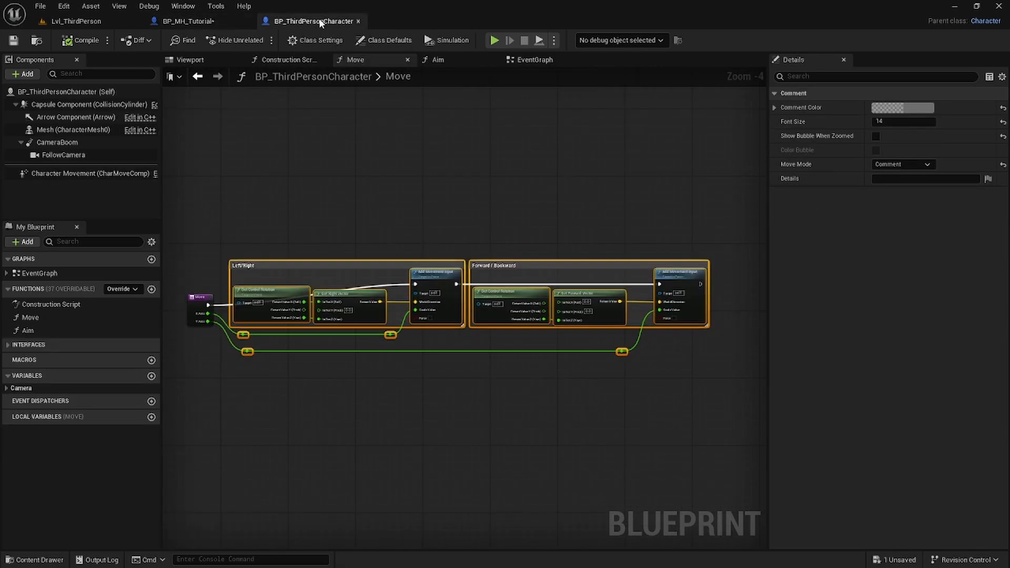
click(442, 61)
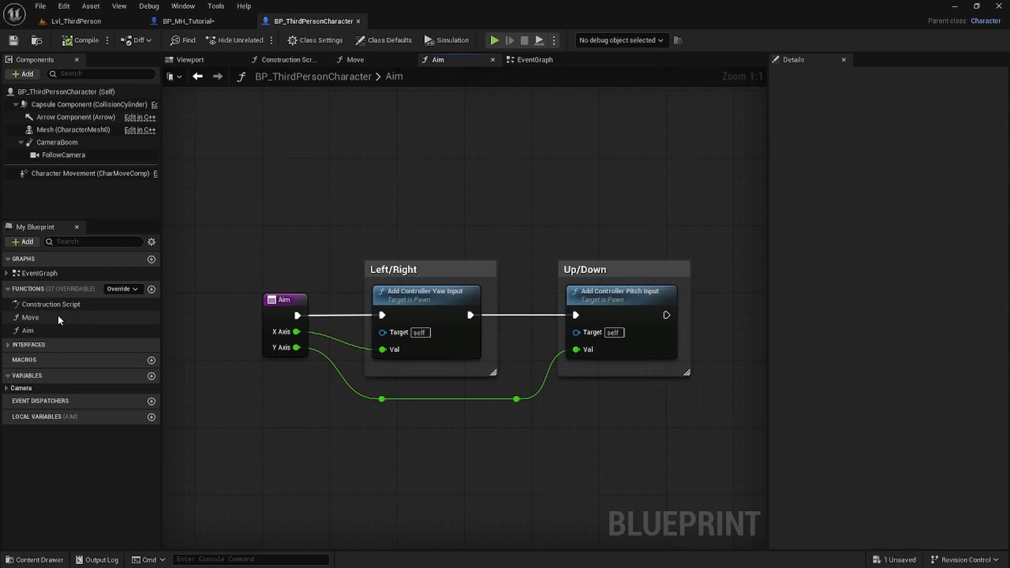
right_drag(489, 456, 415, 419)
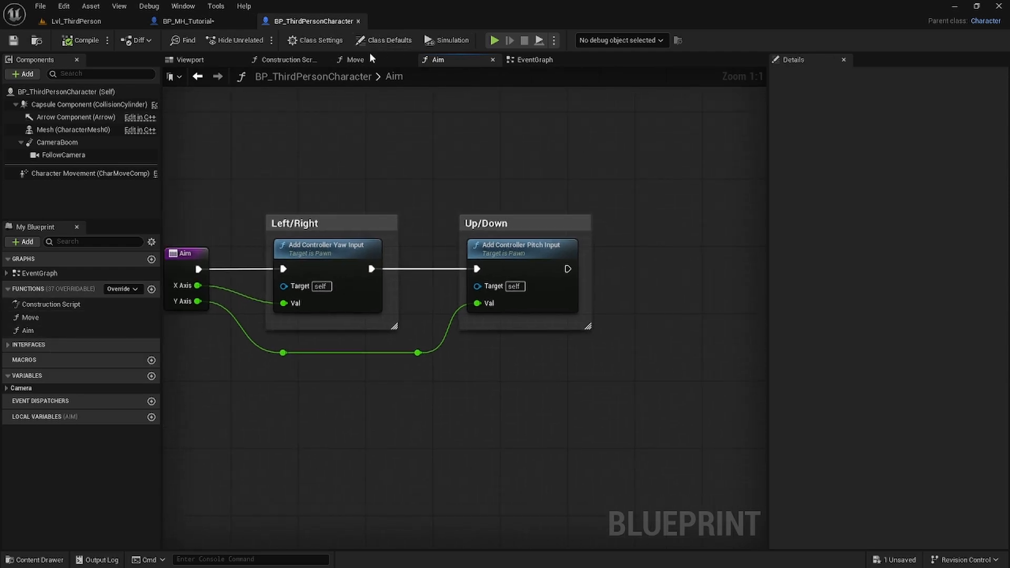
drag(227, 162, 684, 411)
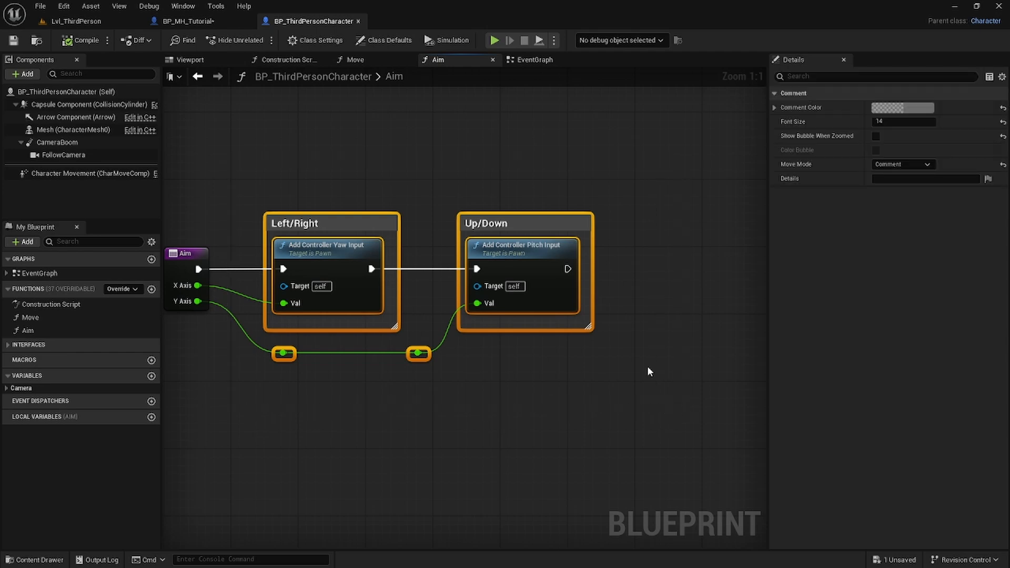
Paste the copied nodes into BP_MH_Tutorial's Aim function and place them clear of the Aim entry node
click(202, 23)
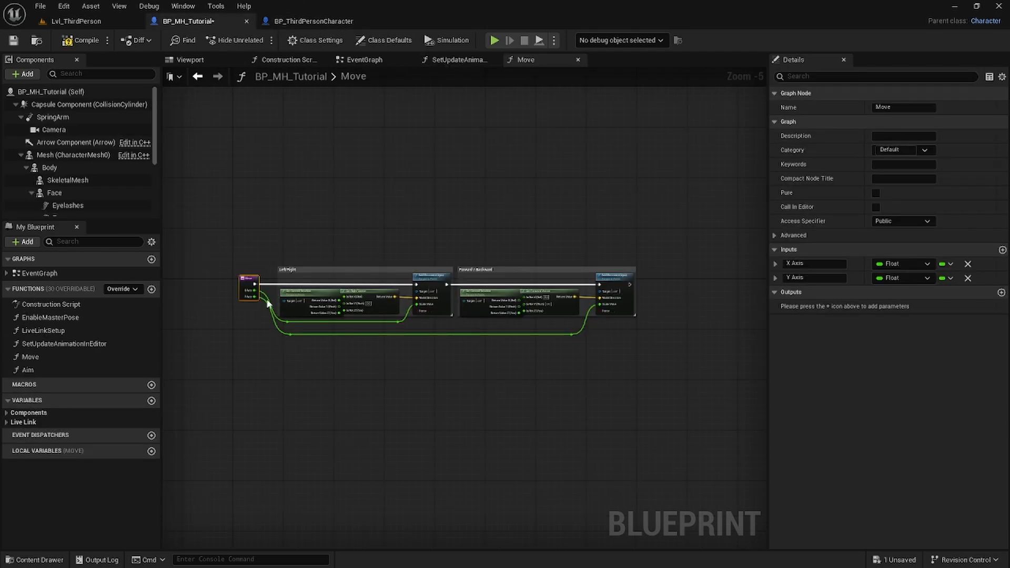
double_click(46, 369)
right_drag(501, 392, 406, 367)
key(ctrl+v)
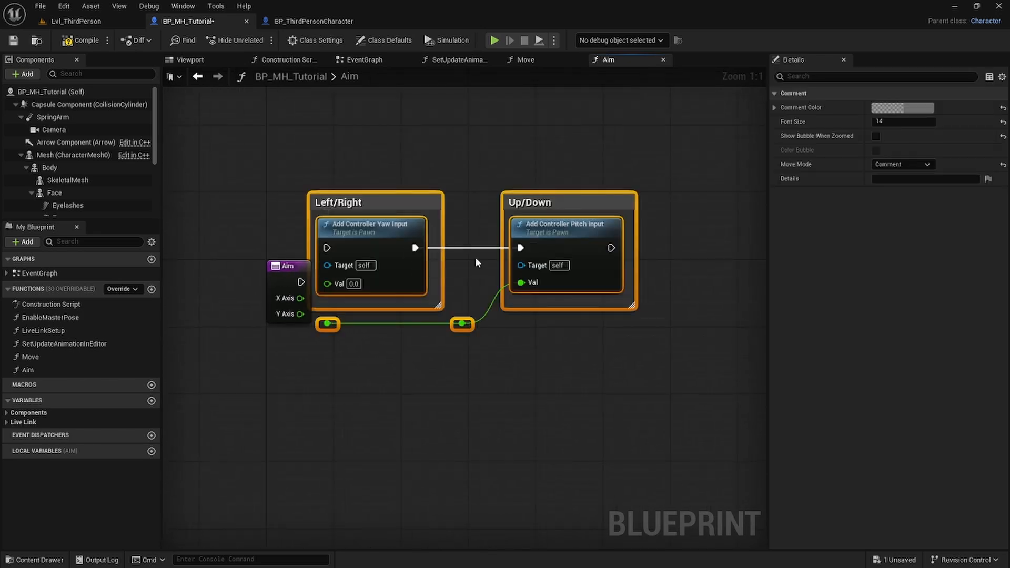
drag(461, 304, 479, 322)
Connect Aim's execution and X Axis to Add Controller Yaw Input and its Y Axis to the reroute node, then save the blueprint
drag(301, 282, 404, 281)
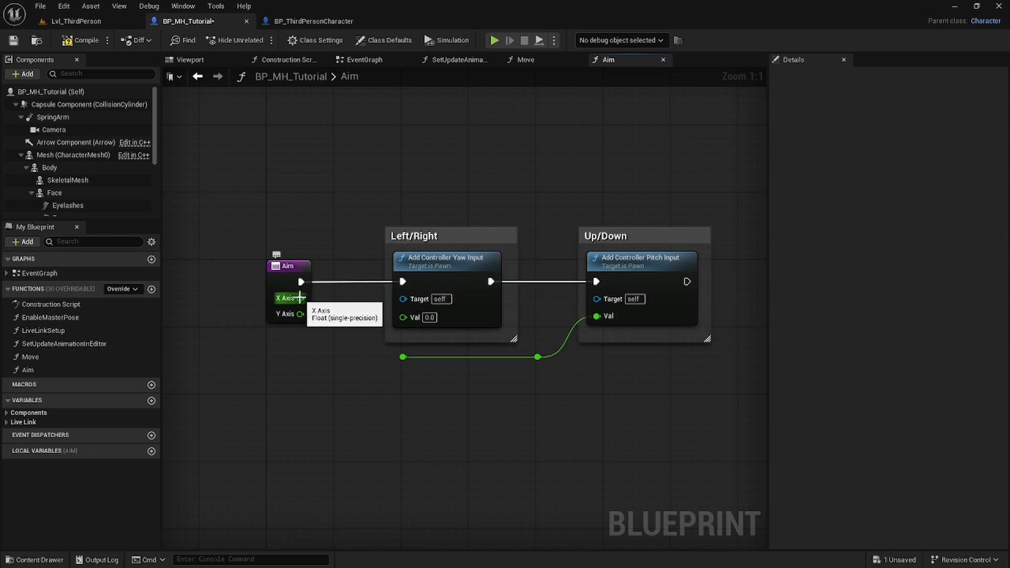
drag(300, 297, 404, 318)
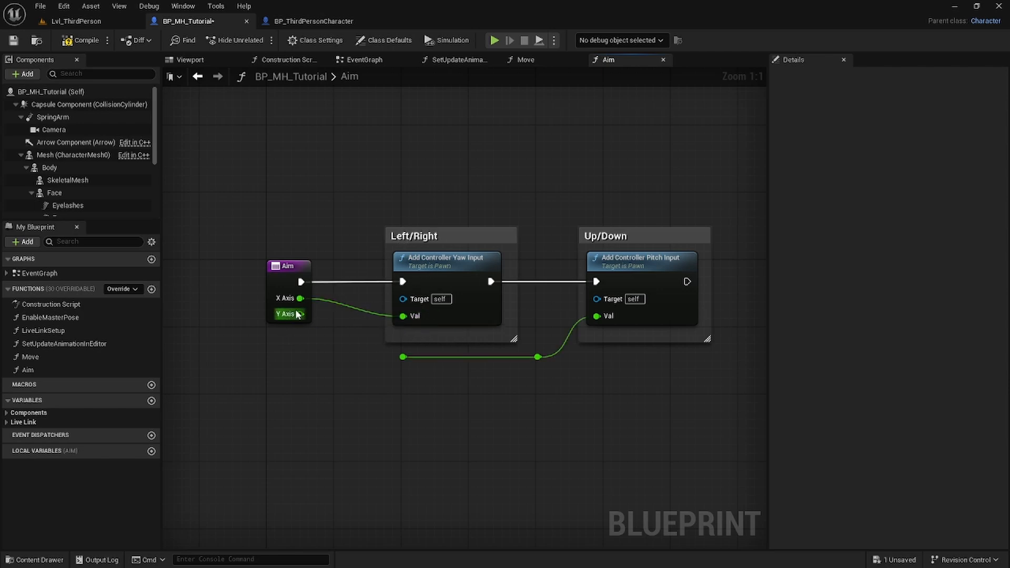
drag(300, 314, 403, 357)
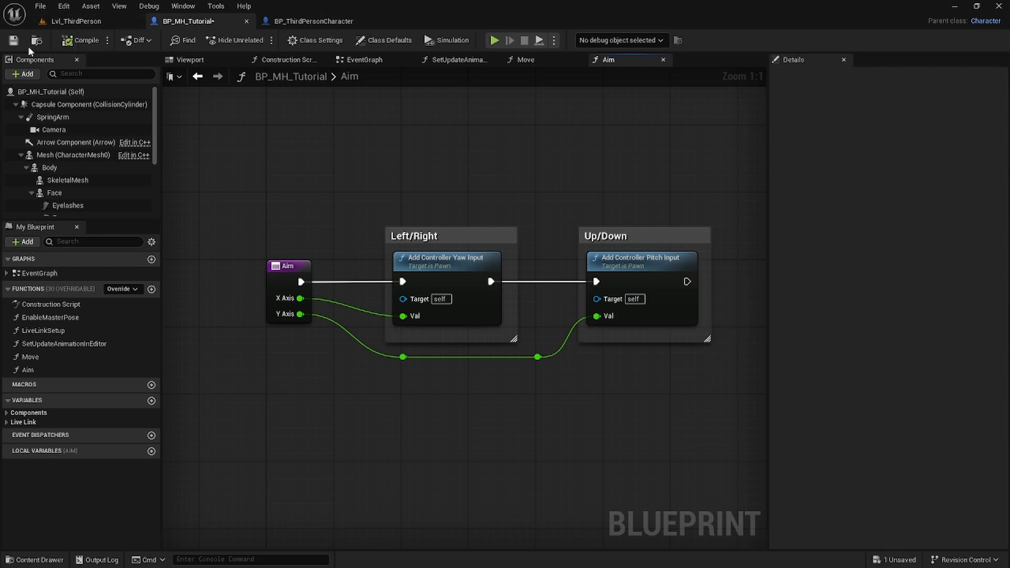
click(16, 41)
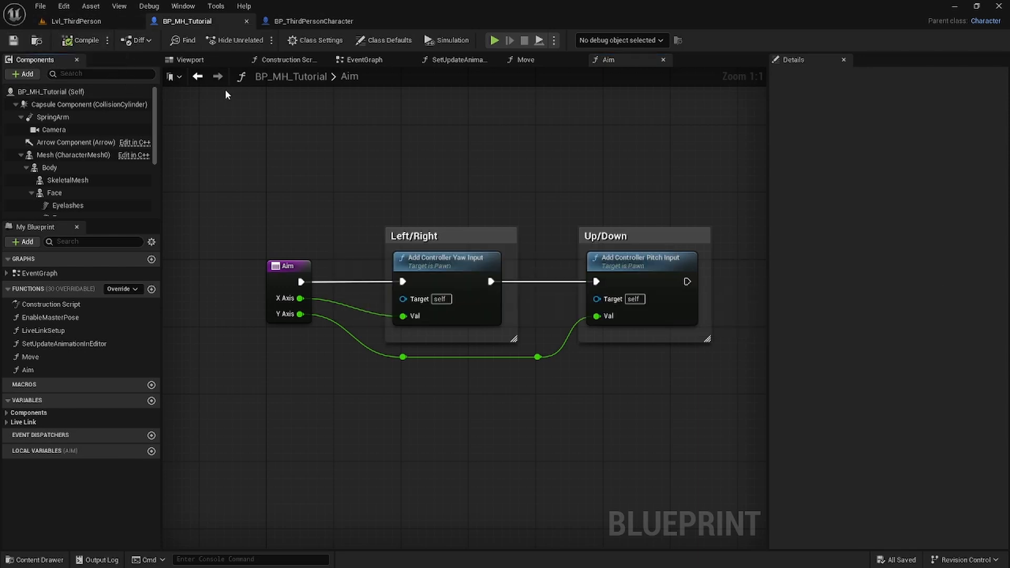
Turn off Use Controller Rotation Yaw in the class defaults of BP_MH_Tutorial
click(190, 59)
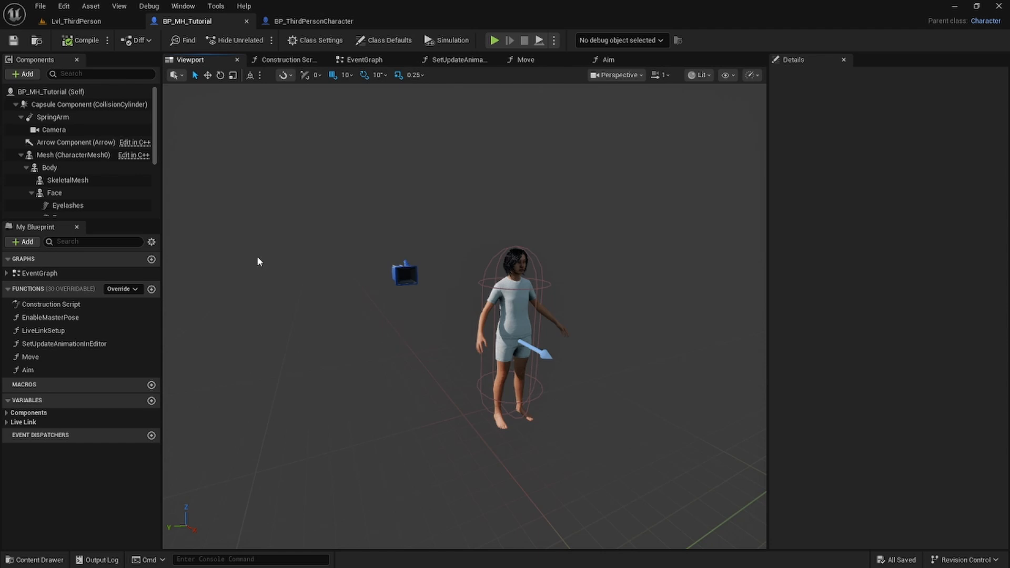
click(85, 91)
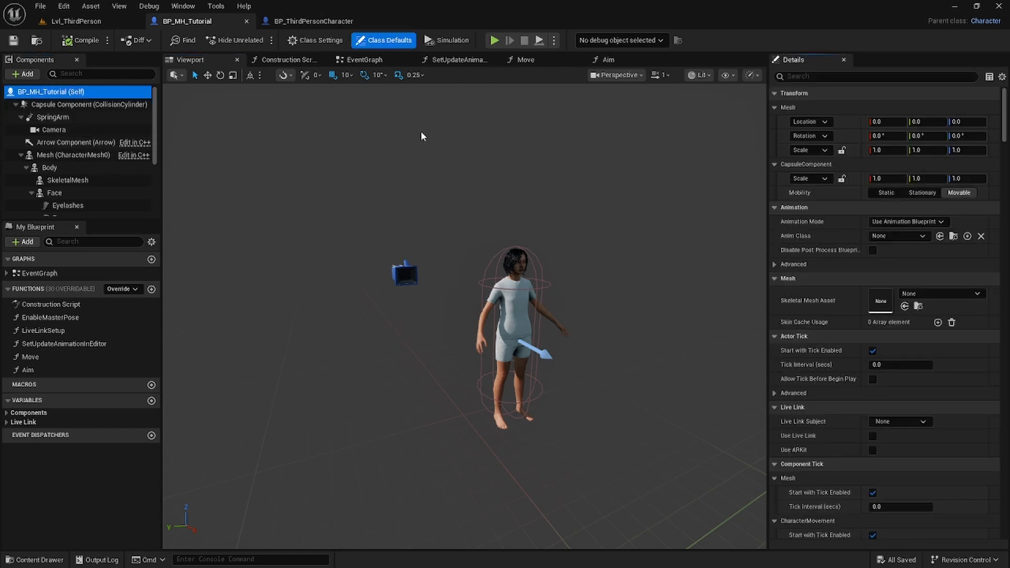
click(828, 77)
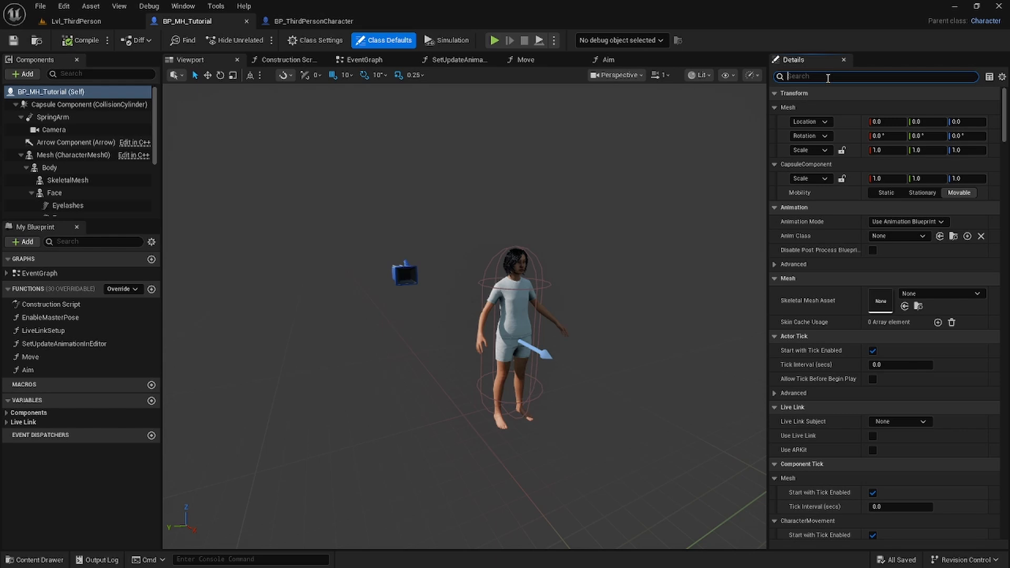
text(yaw)
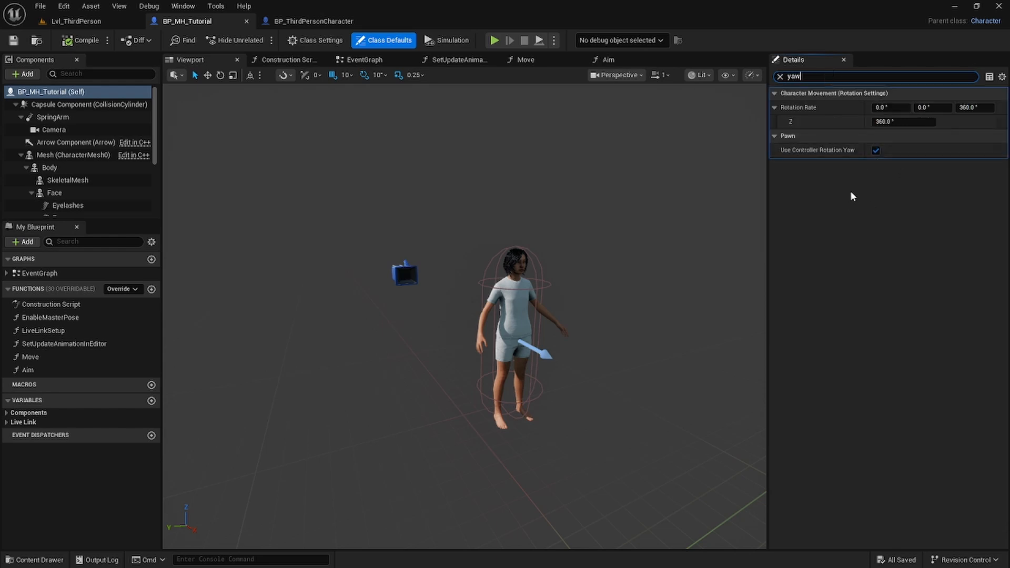
mouse_move(852, 153)
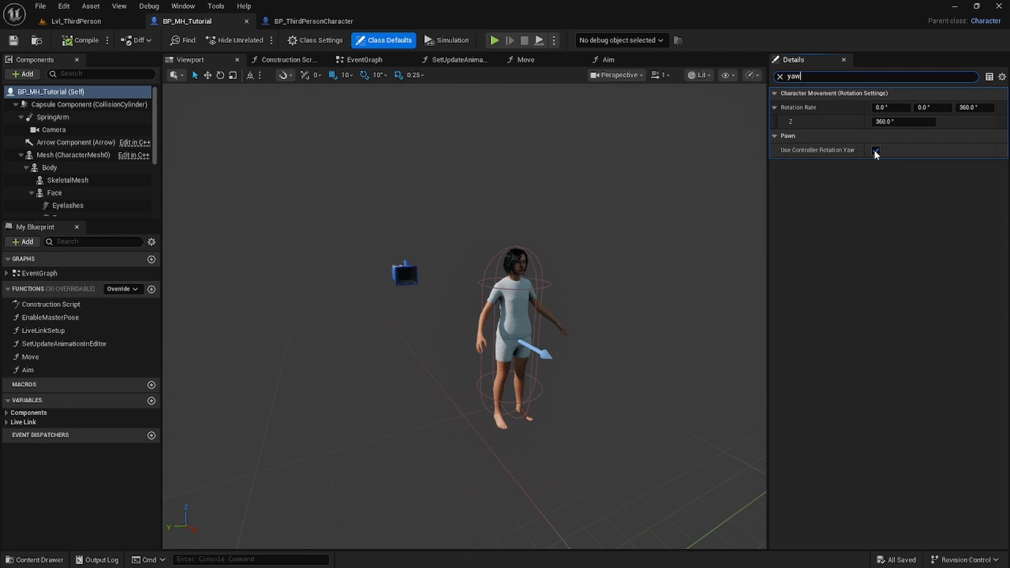
click(875, 150)
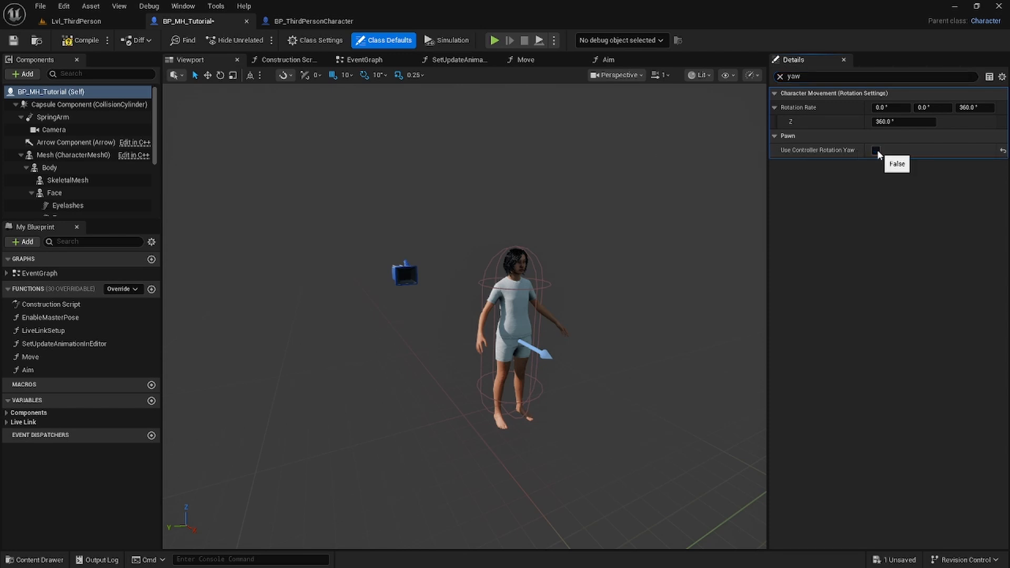
Find the rotation settings in the class defaults and enable Orient Rotation to Movement
click(780, 77)
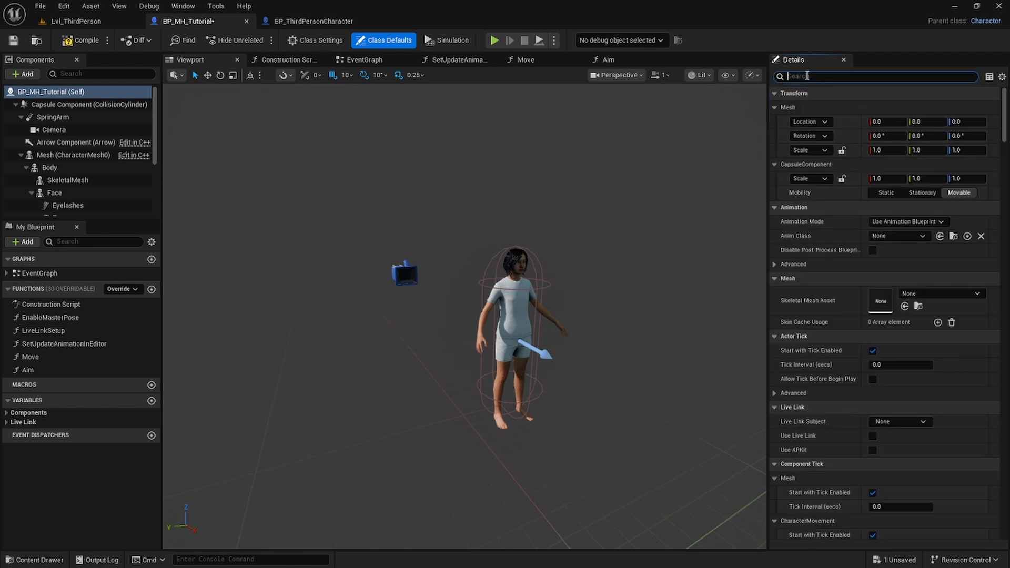
text(rotation)
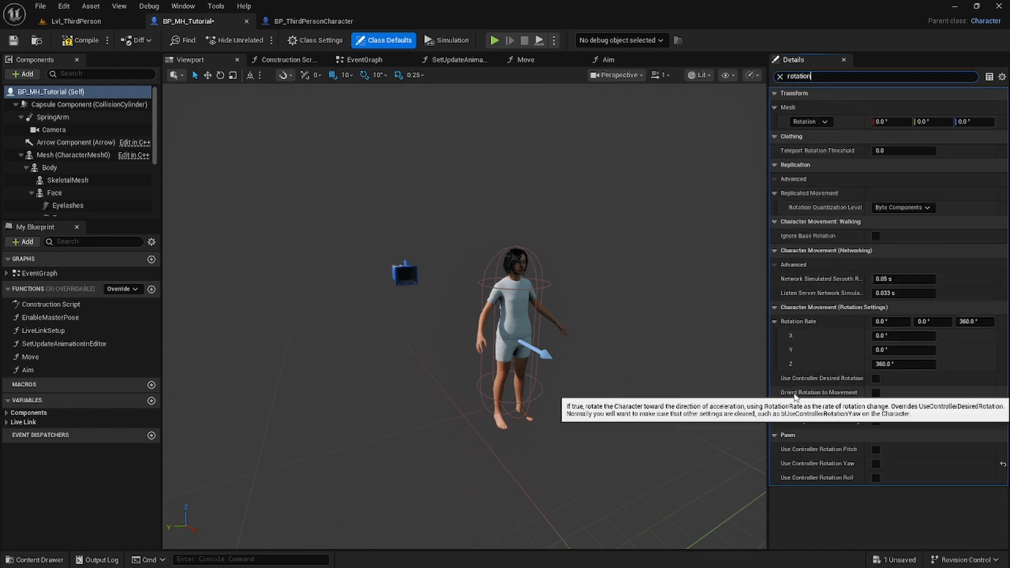
click(875, 392)
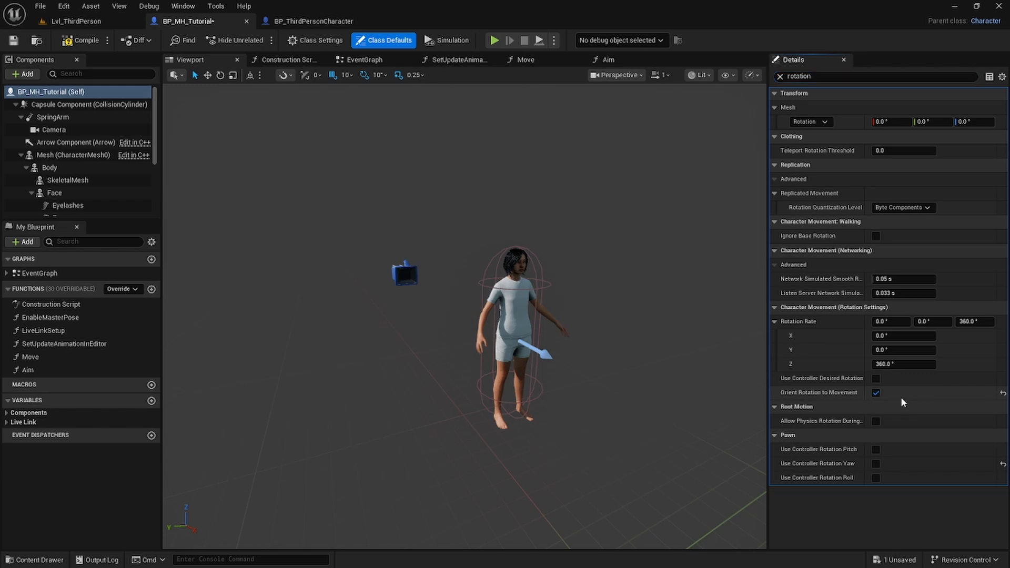
Locate the animation blueprint used by the Mesh component of BP_ThirdPersonCharacter in the project's content and enlarge the asset view
click(315, 21)
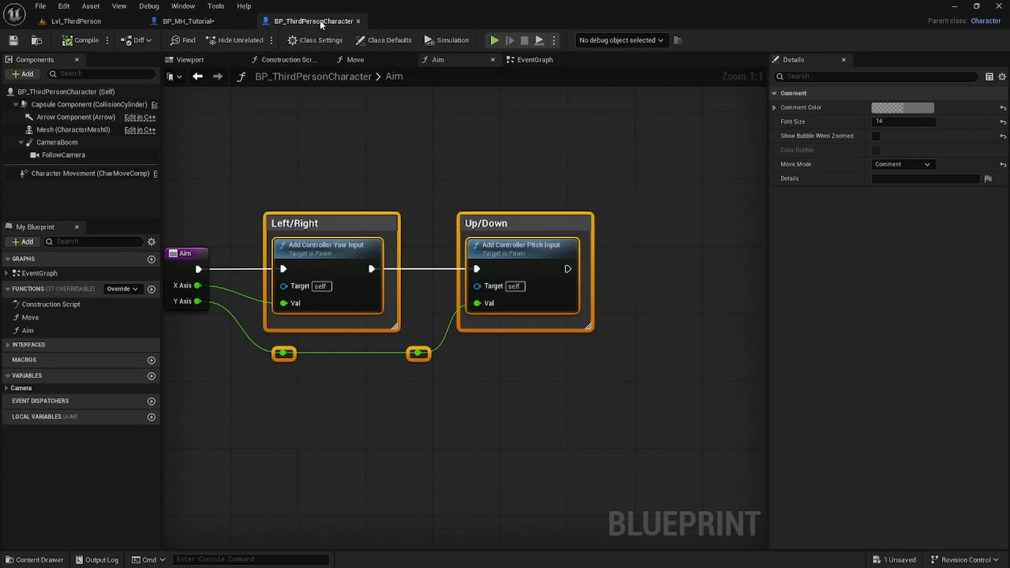
click(200, 59)
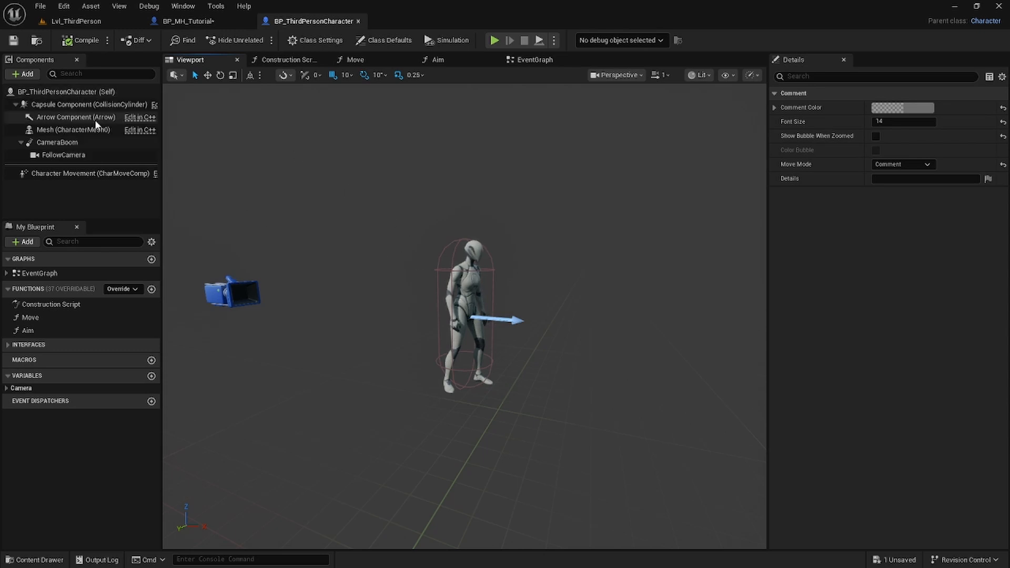
click(74, 130)
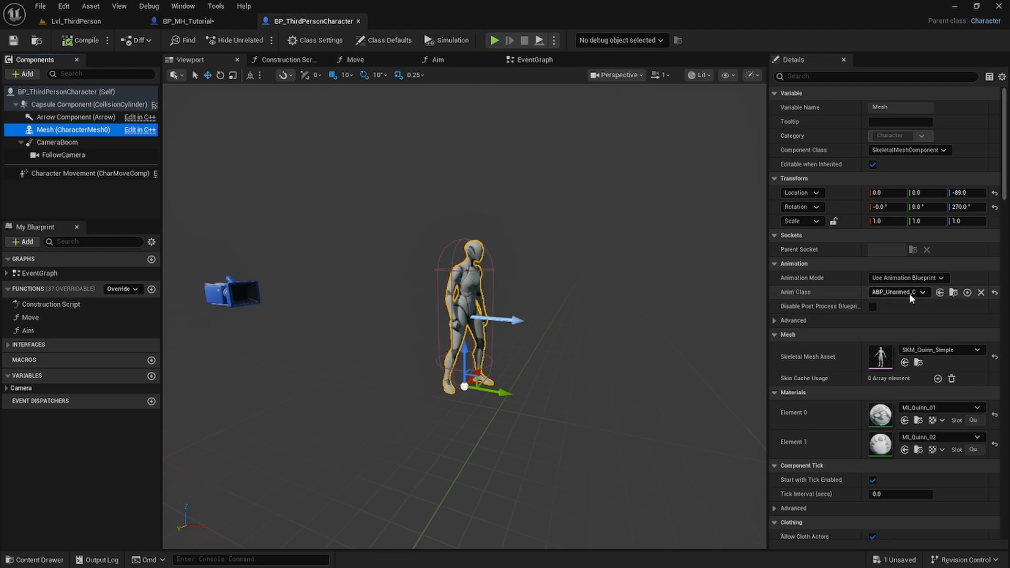
click(954, 294)
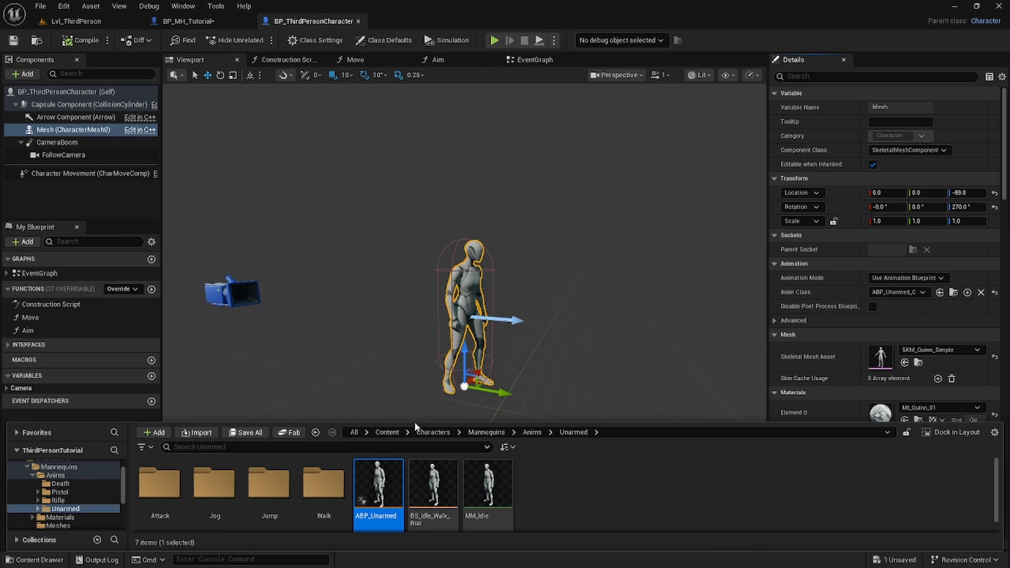
drag(416, 424, 417, 385)
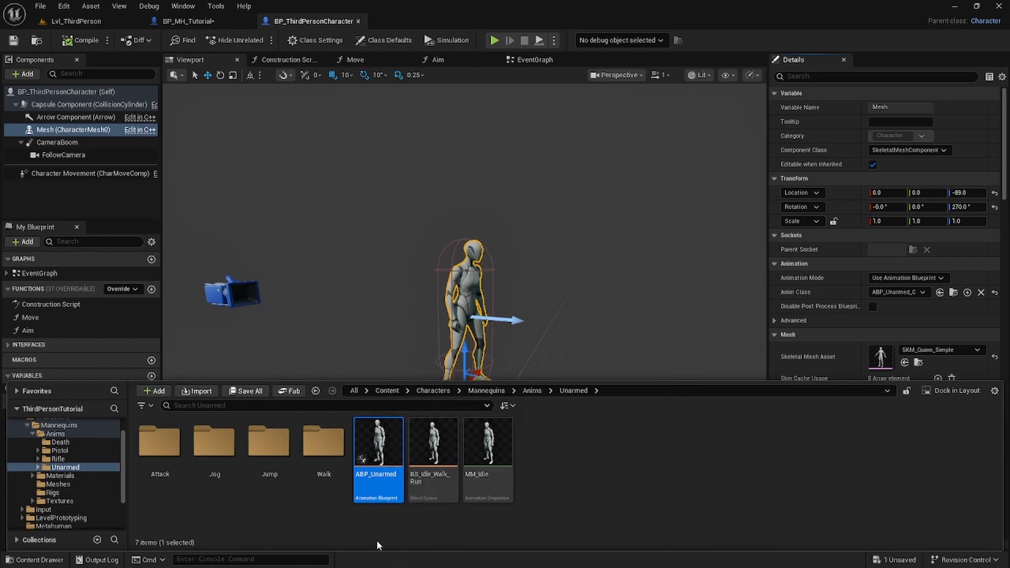
Open Retarget Animations for ABP_Unarmed and set the target skeletal mesh to SKM_MH_Tutorial_BodyMesh
right_click(372, 476)
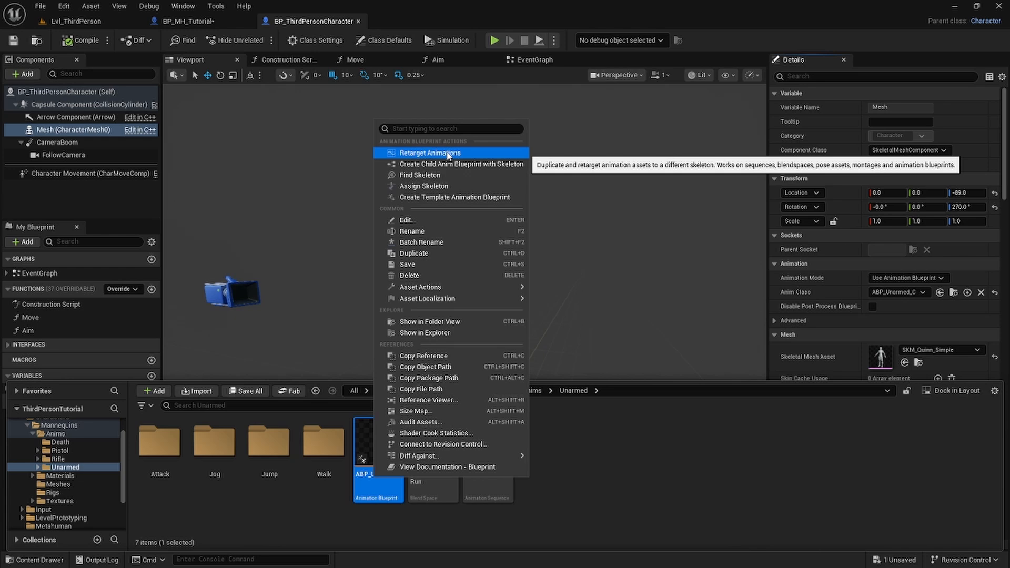
click(430, 153)
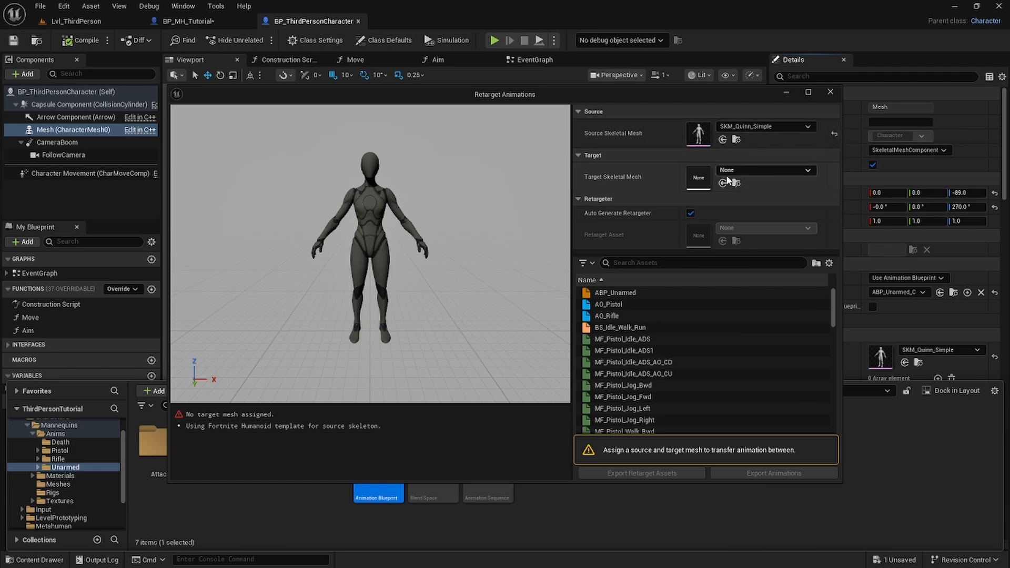
click(829, 181)
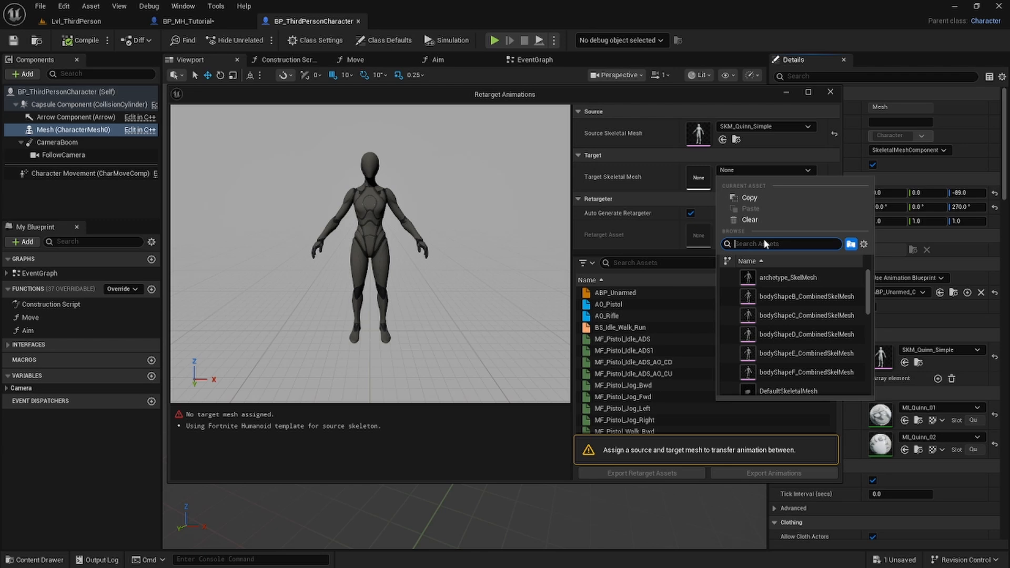
text(tutorial)
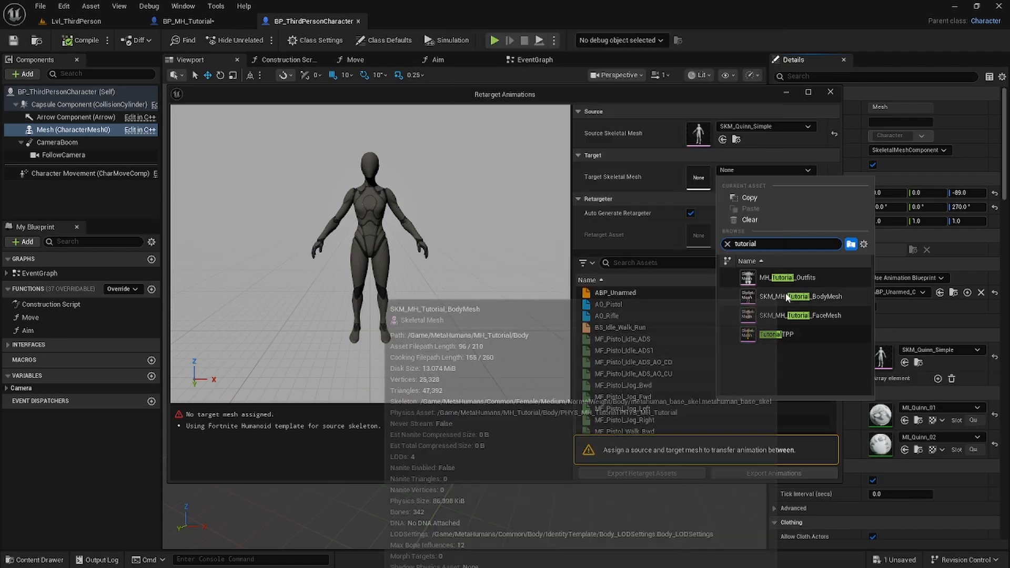
click(778, 298)
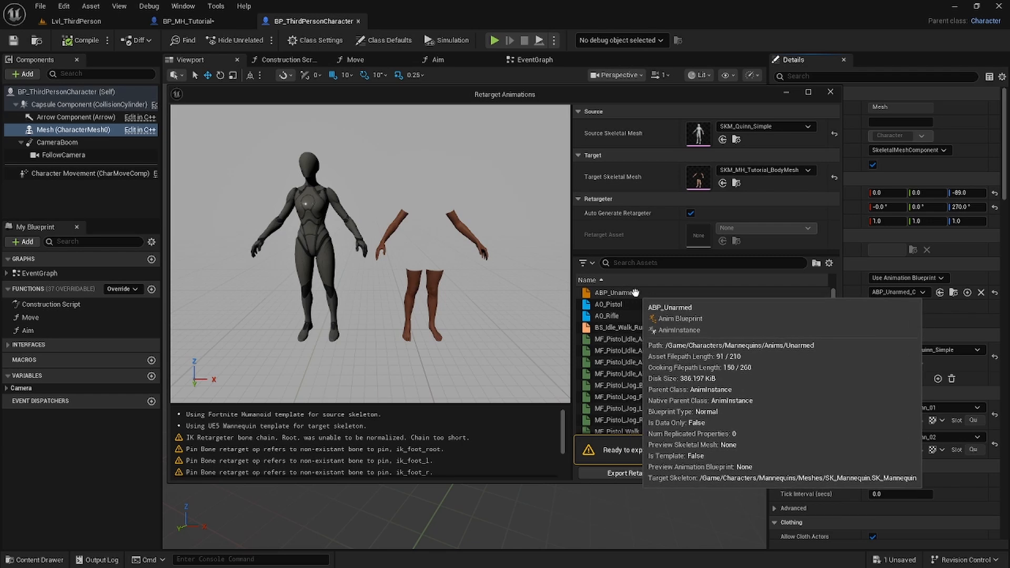
Start exporting the retargeted ABP_Unarmed and create an Animations folder inside MetaHumans as its export path
click(635, 293)
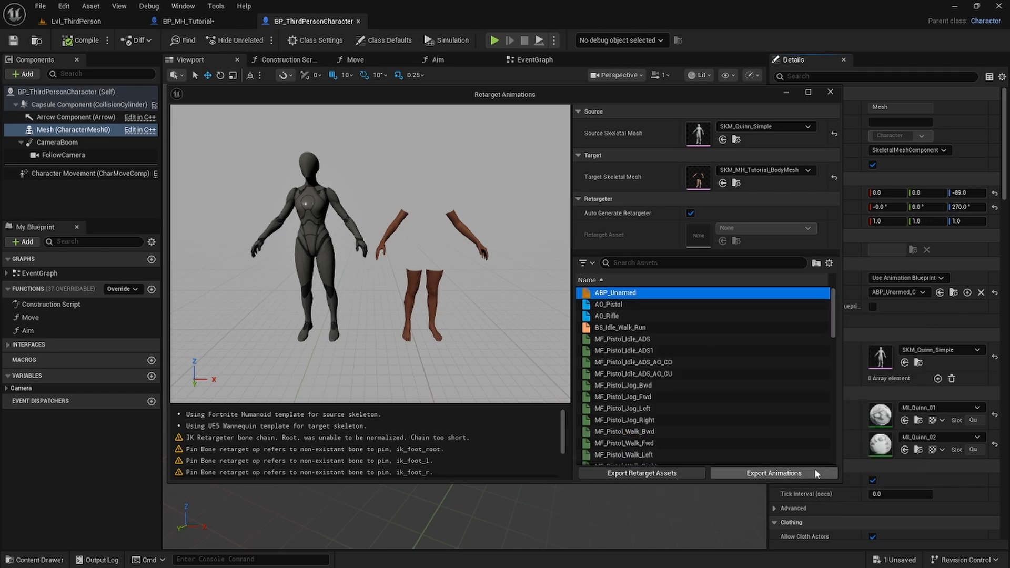
click(782, 475)
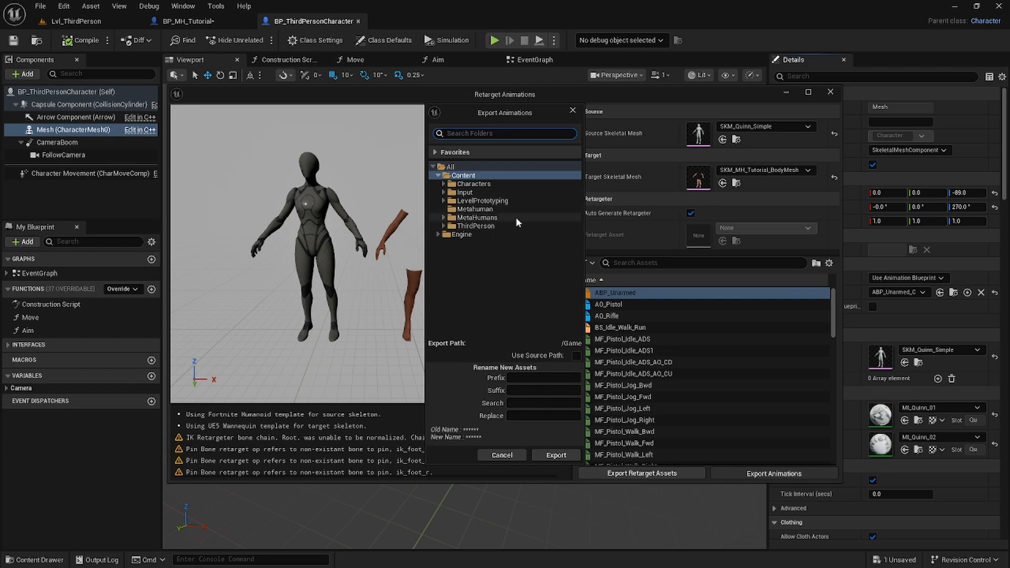
click(471, 217)
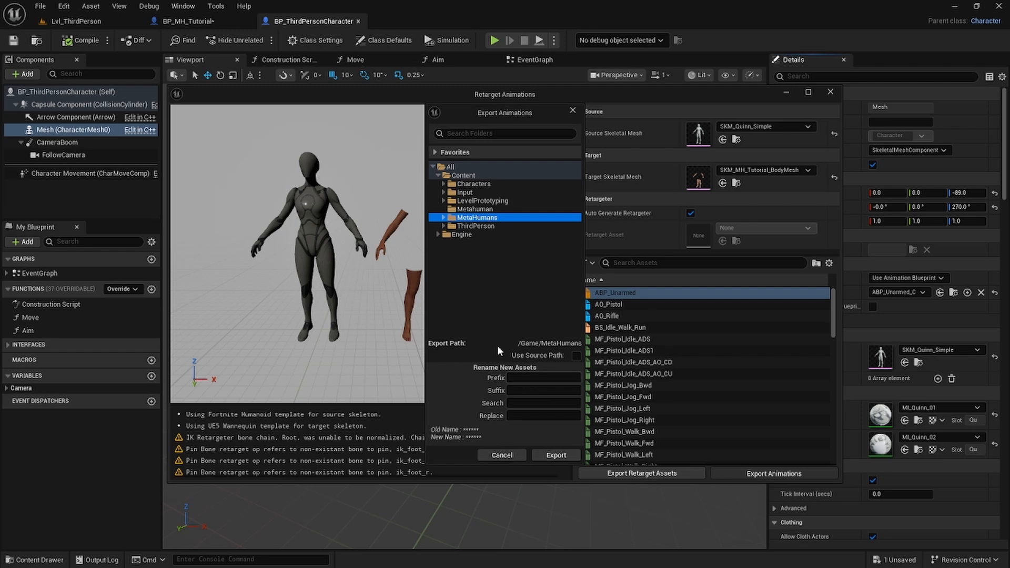
double_click(489, 217)
right_click(494, 217)
click(528, 230)
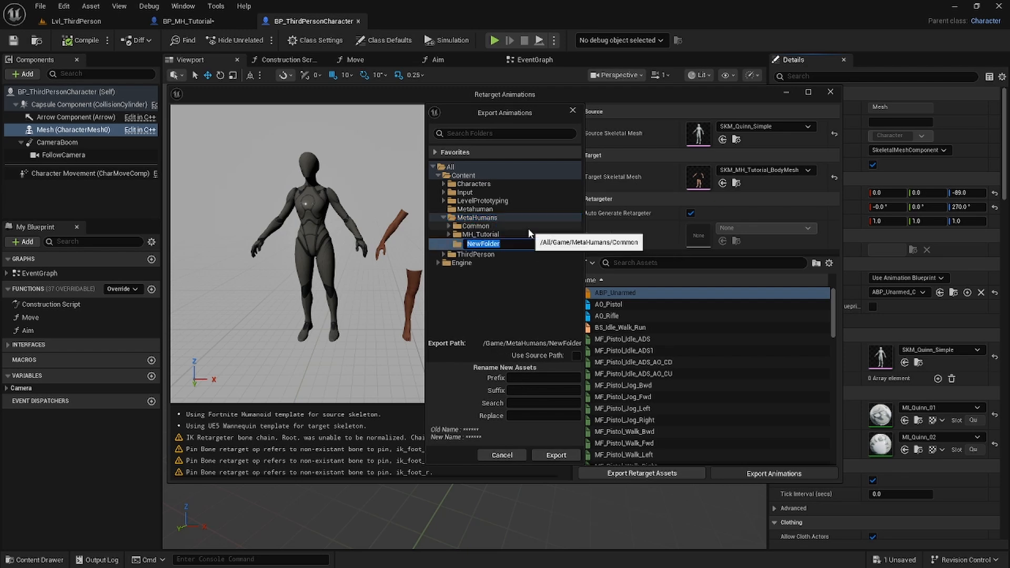
text(Animations)
key(Return)
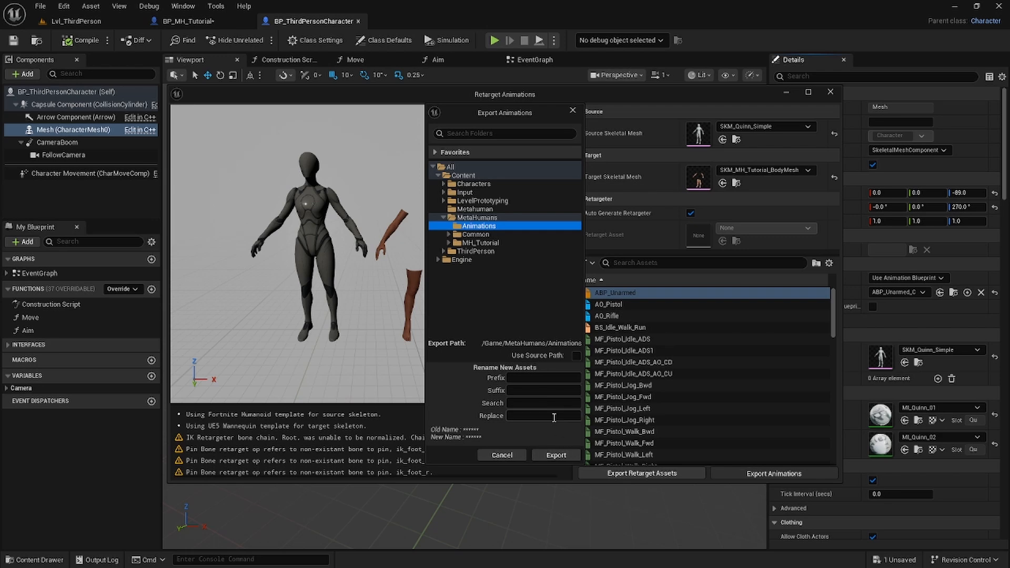
Give the new assets the suffix Meta, export them with their referenced assets, and close the window listing the exported files
click(533, 389)
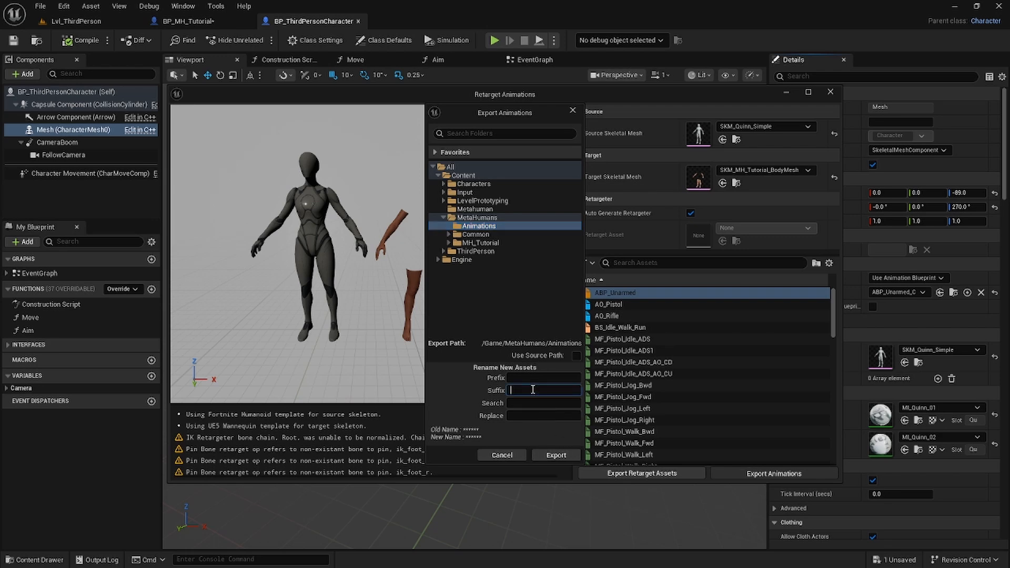
text(Meta)
click(556, 455)
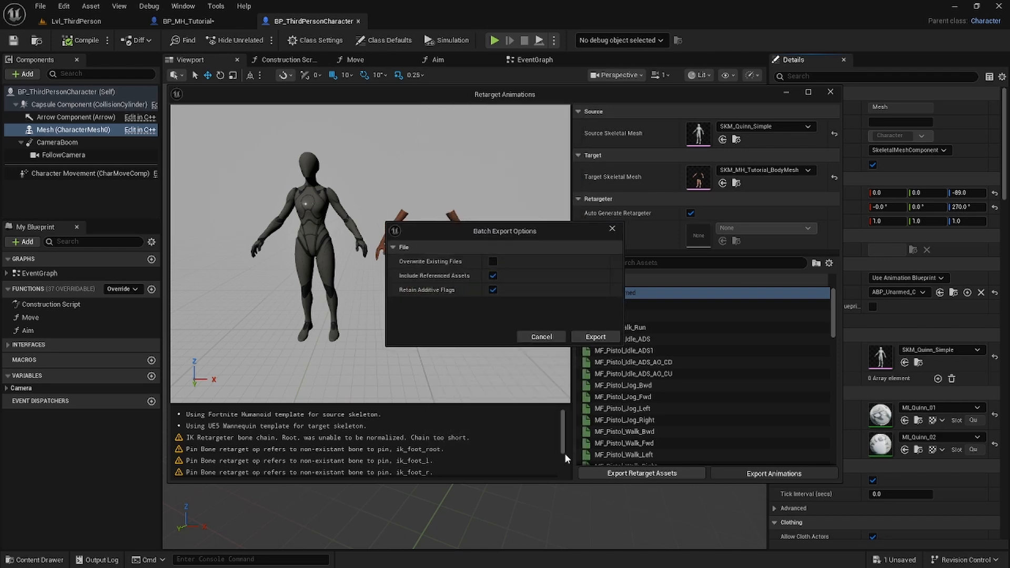
click(596, 336)
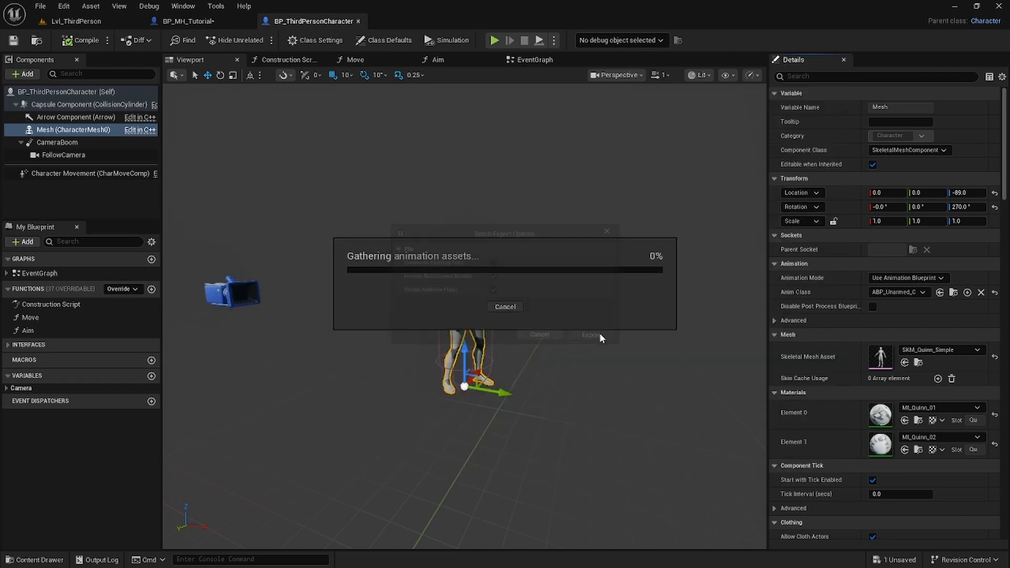
drag(496, 215, 498, 197)
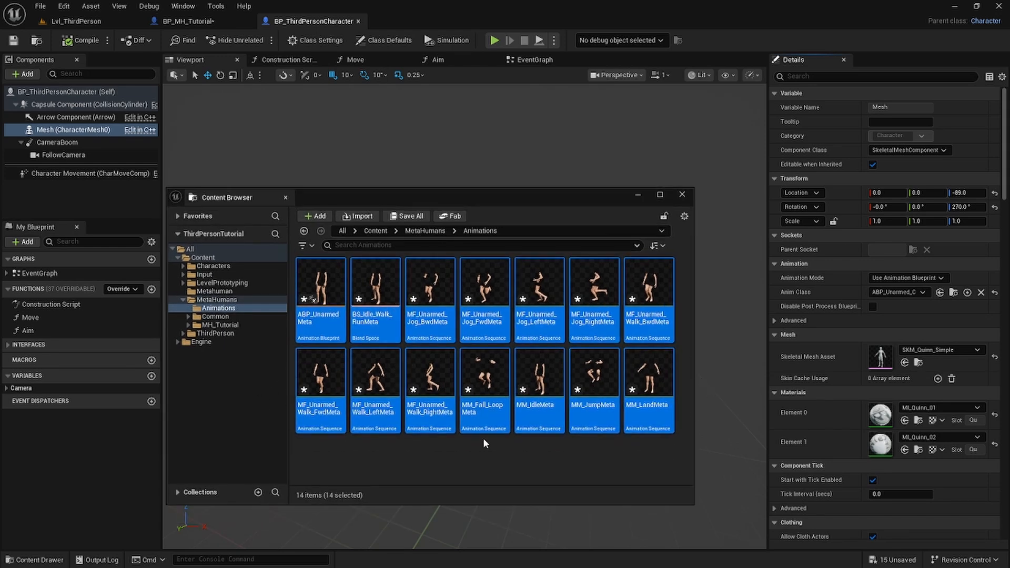
click(682, 194)
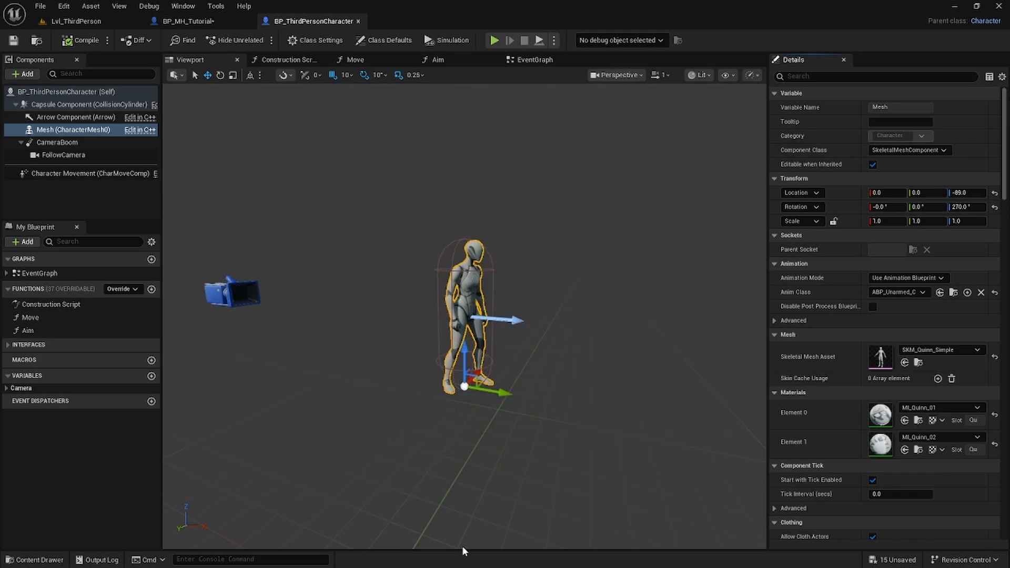
Set the Anim Class of the Body component in BP_MH_Tutorial to ABP_UnarmedMeta
click(188, 21)
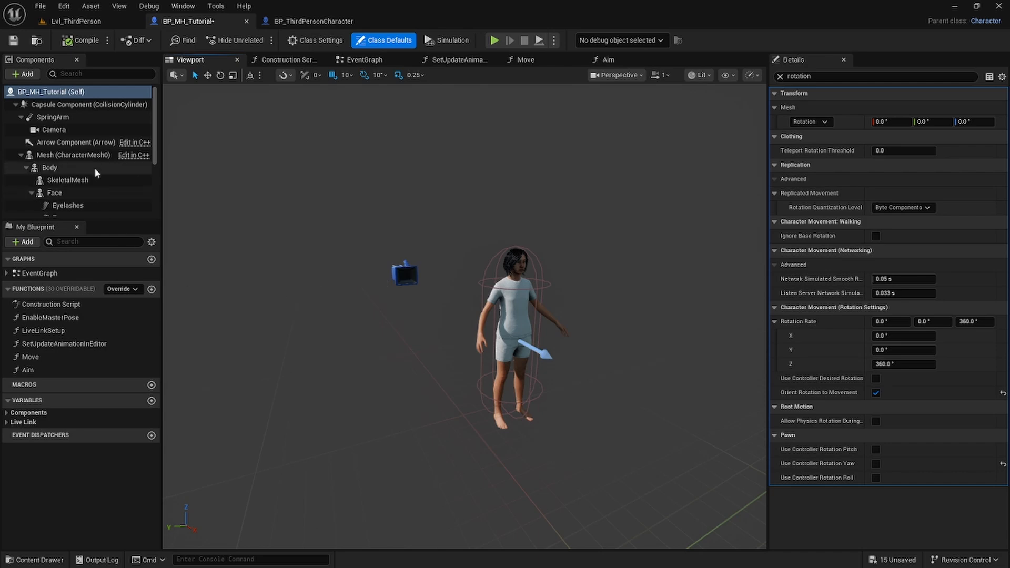
click(74, 168)
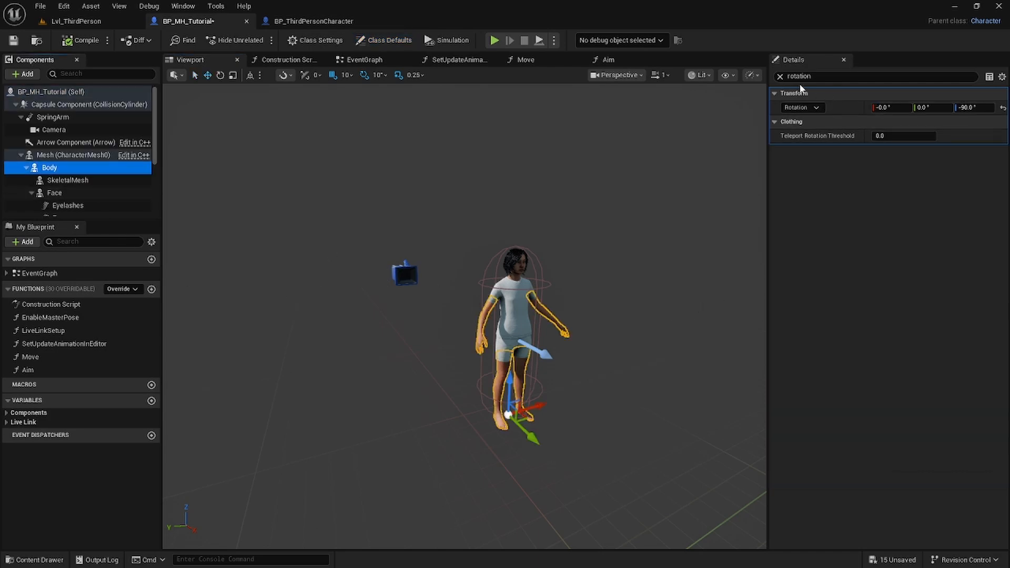
click(781, 78)
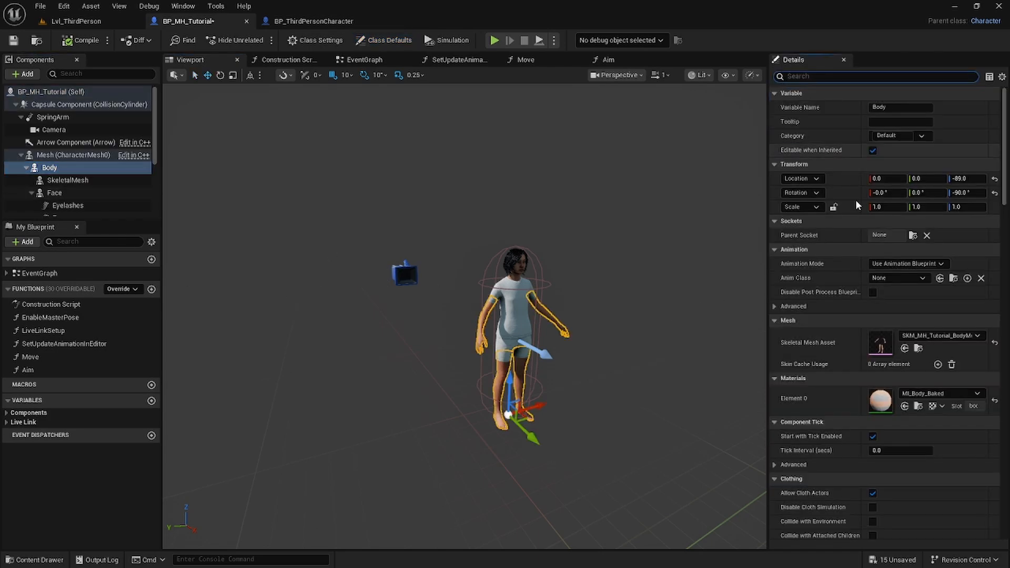
click(922, 277)
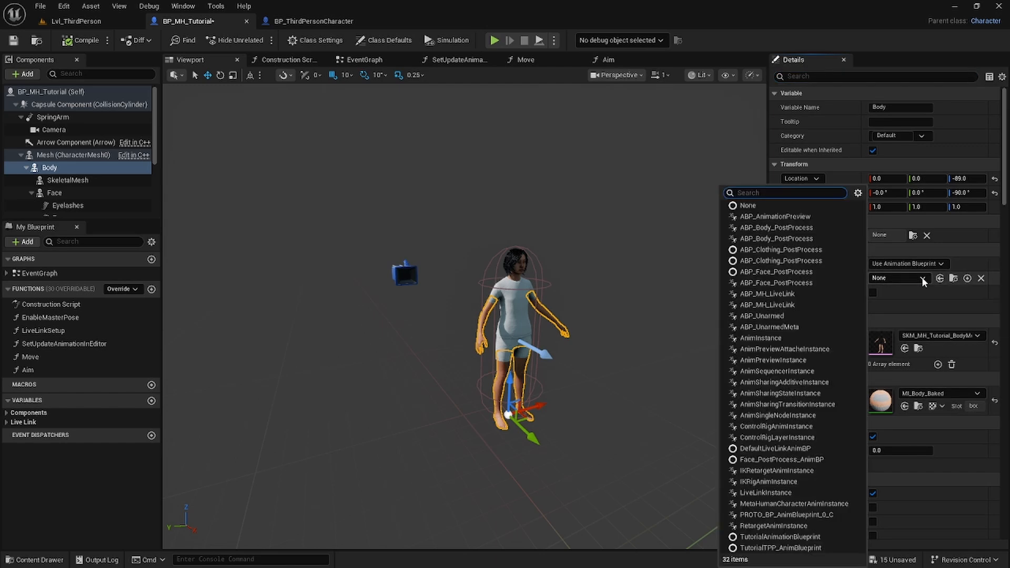
text(abp)
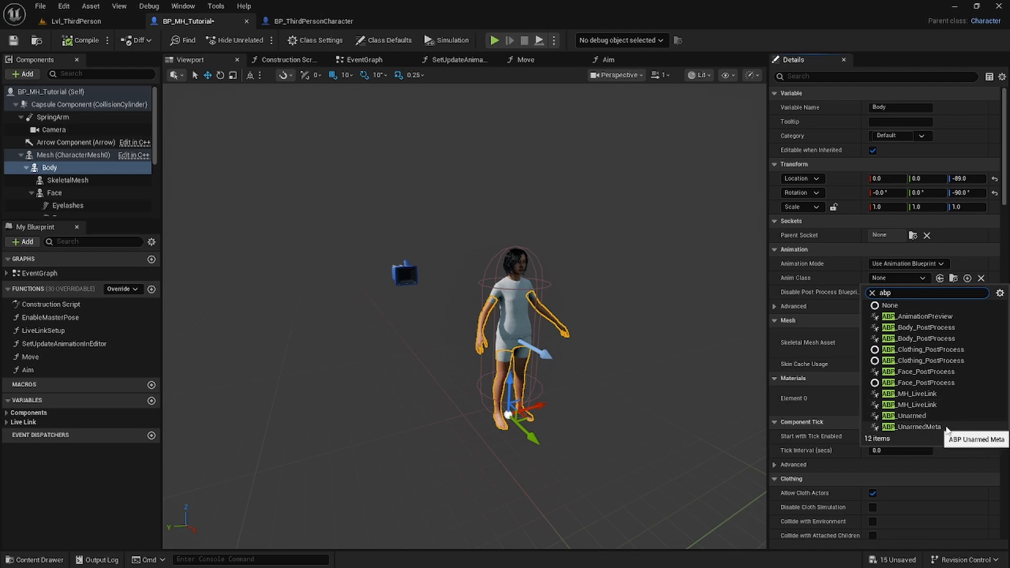
click(913, 426)
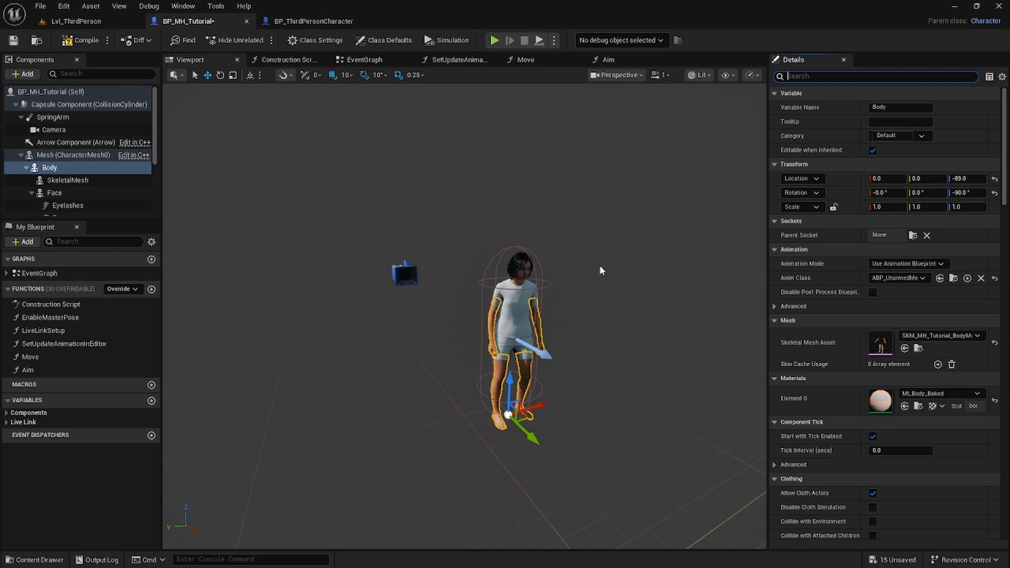
Set the Default Pawn Class of Lvl_ThirdPerson's selected game mode to BP_MH_Tutorial
click(211, 24)
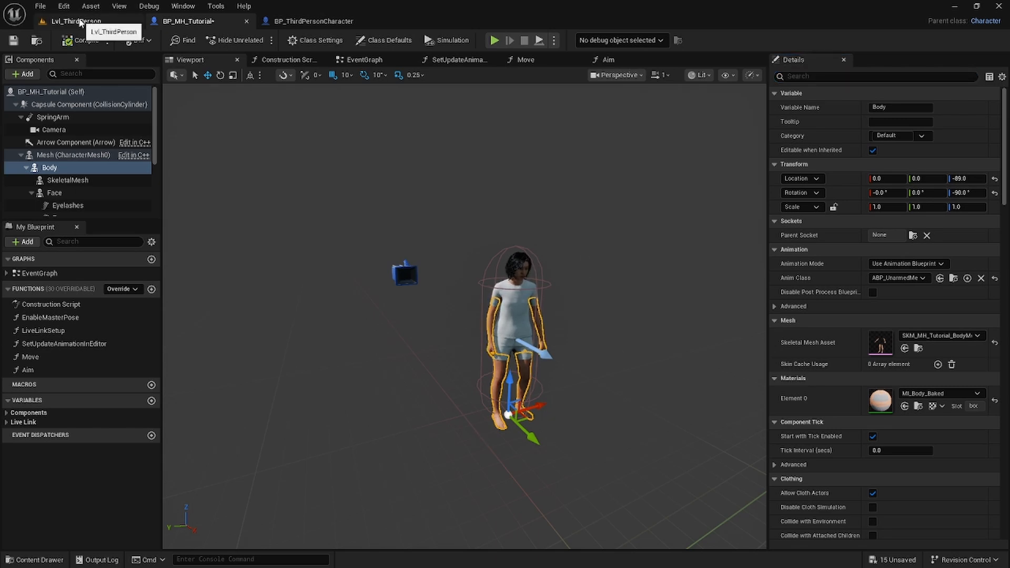
click(79, 21)
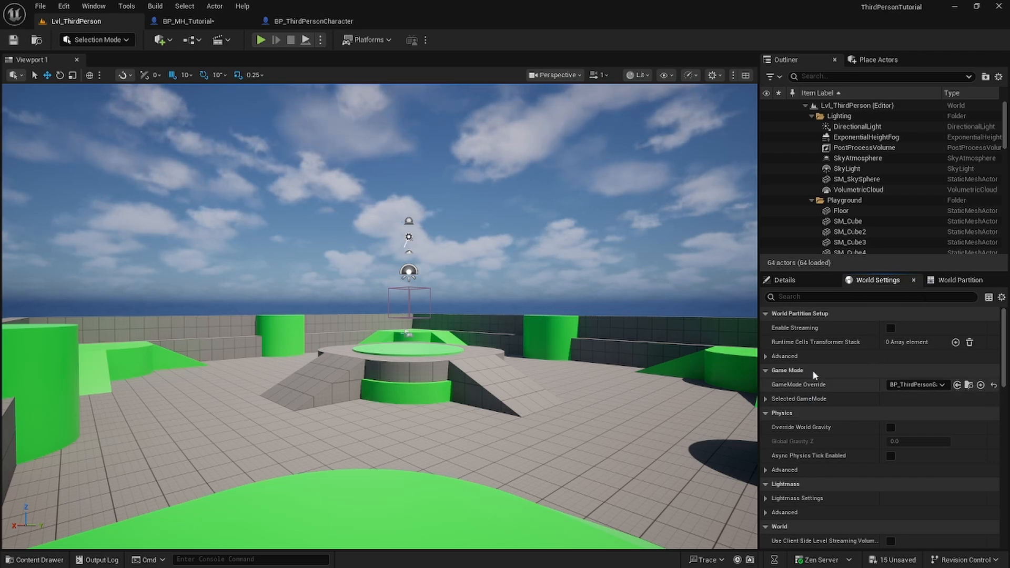
click(766, 399)
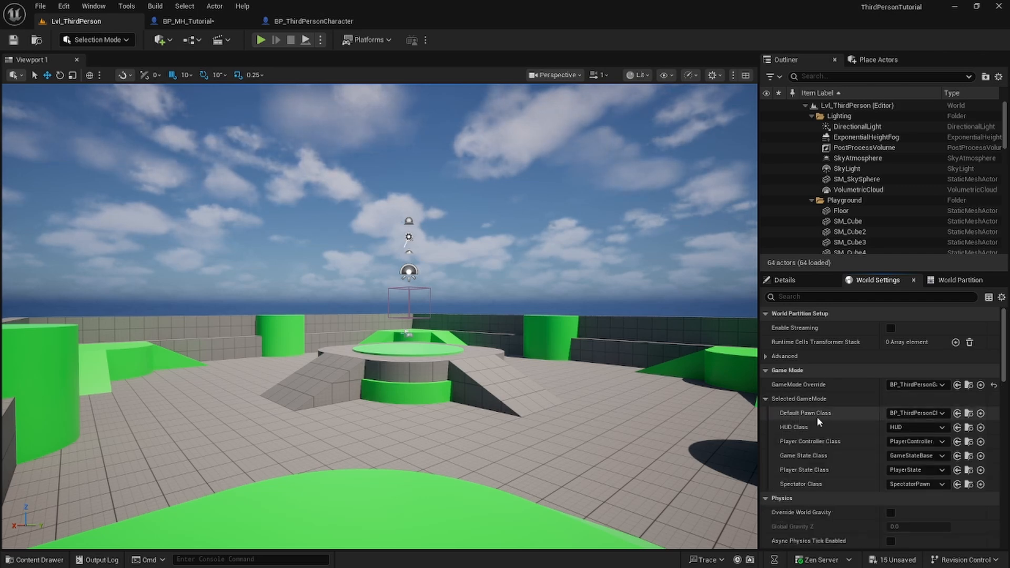
click(941, 414)
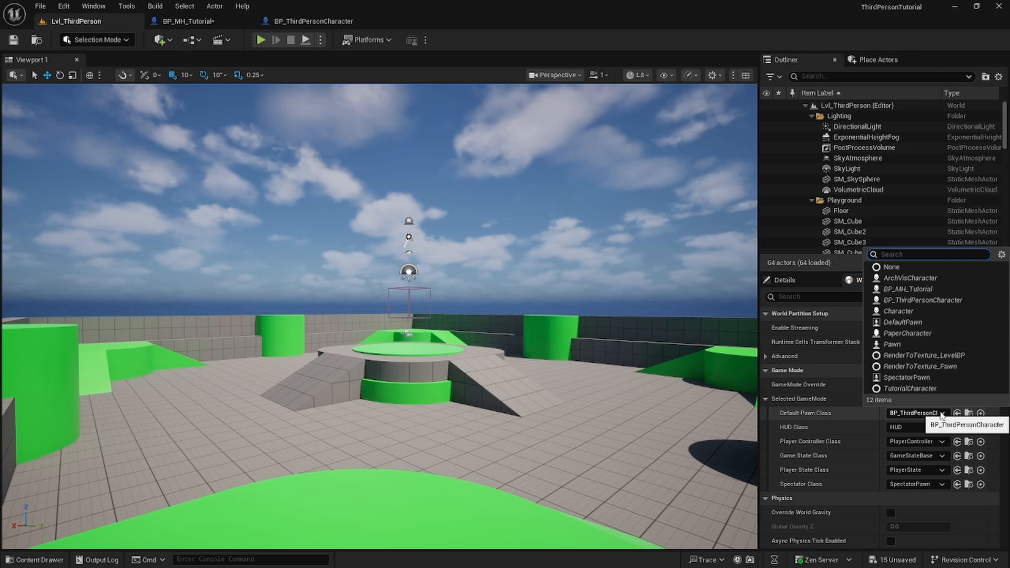
click(914, 289)
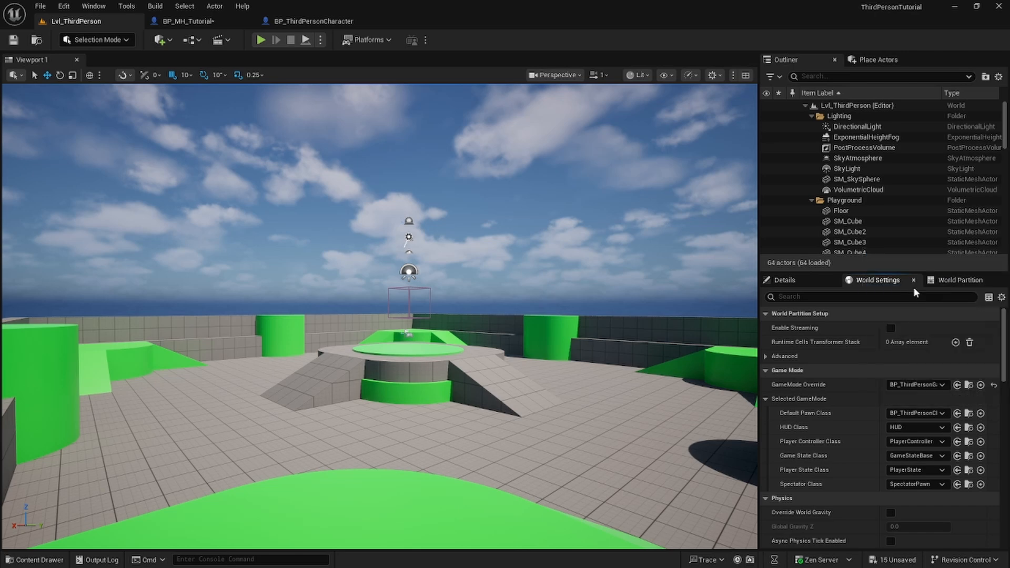
Play the level and run the MetaHuman around the arena and green platforms to examine its movement and animations
click(262, 42)
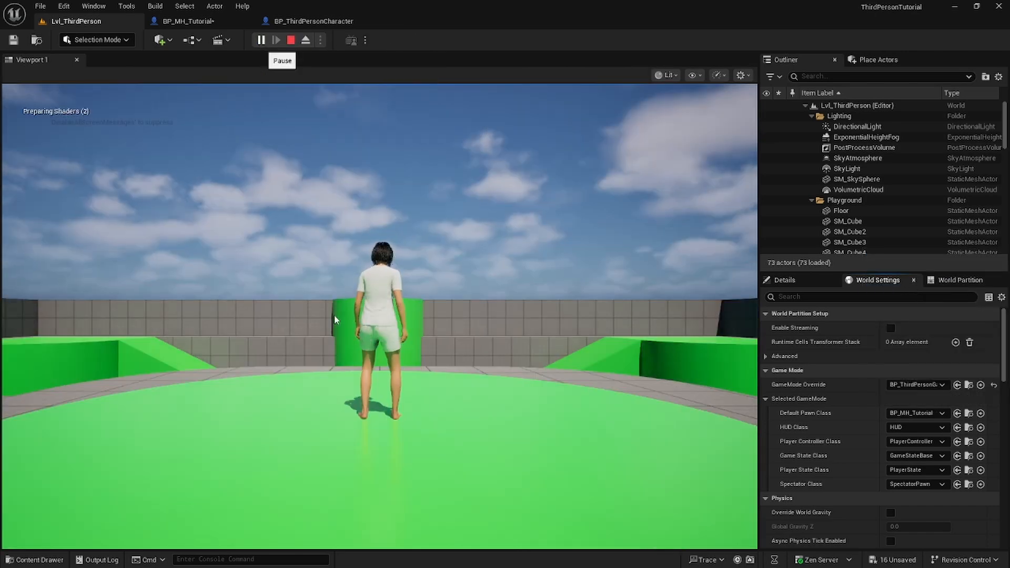
click(471, 310)
key(w)
key(w)
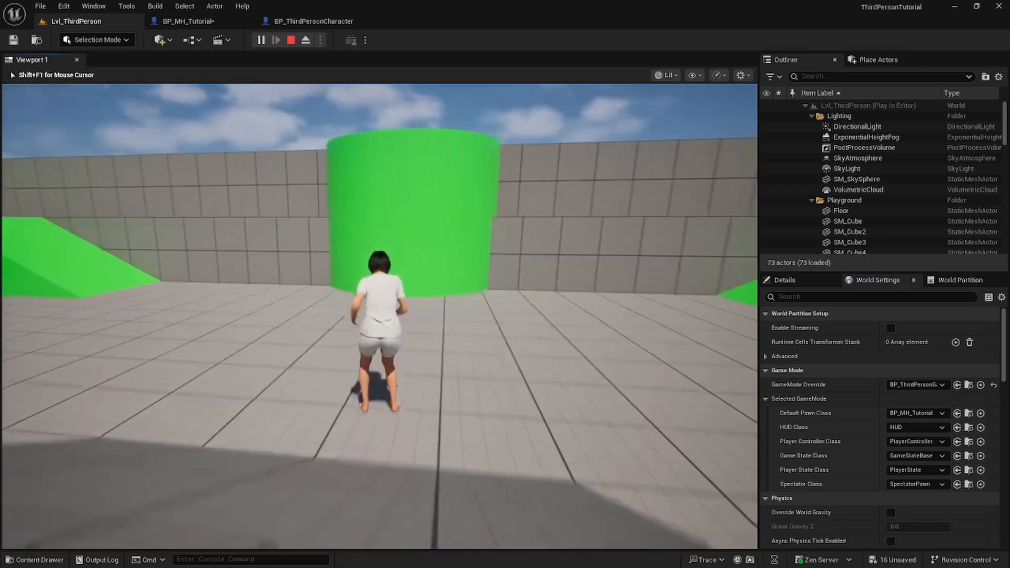
key(w)
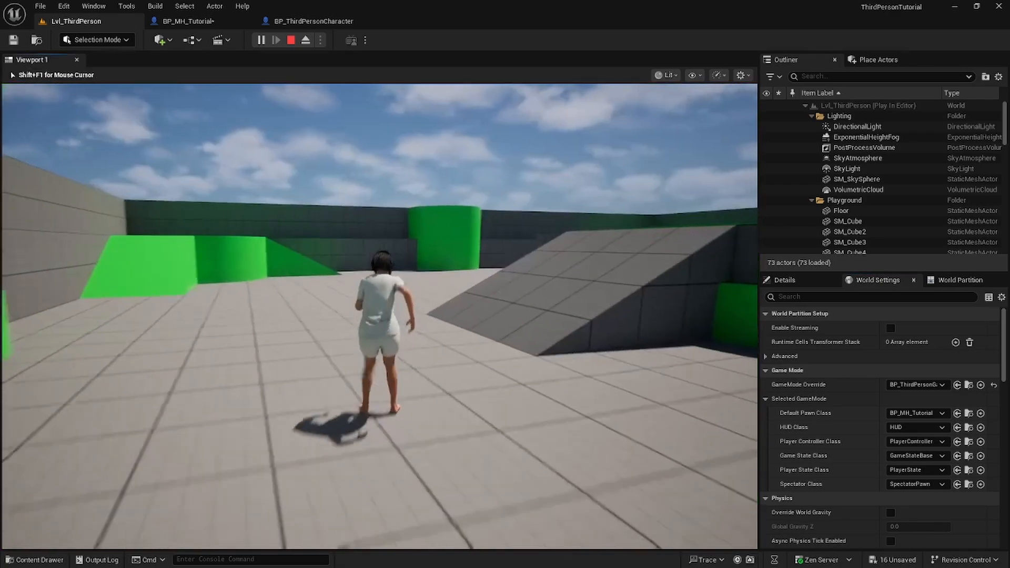
key(w)
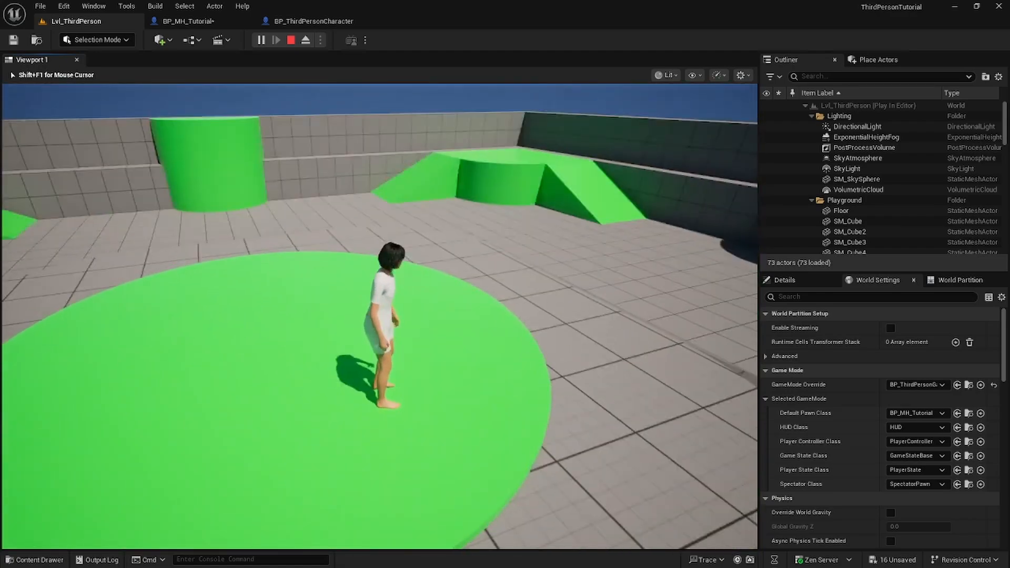
key(w)
key(s)
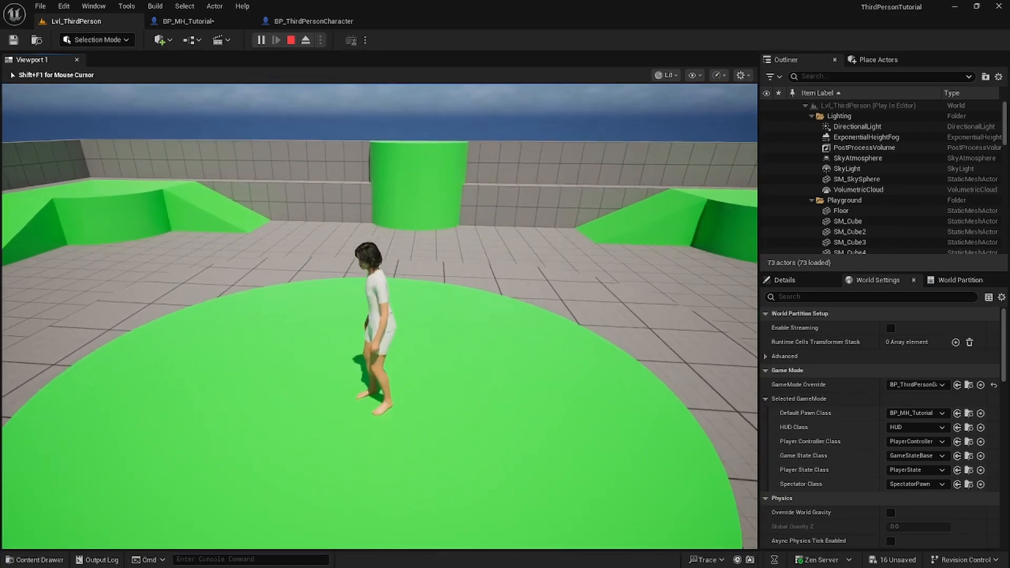
key(w)
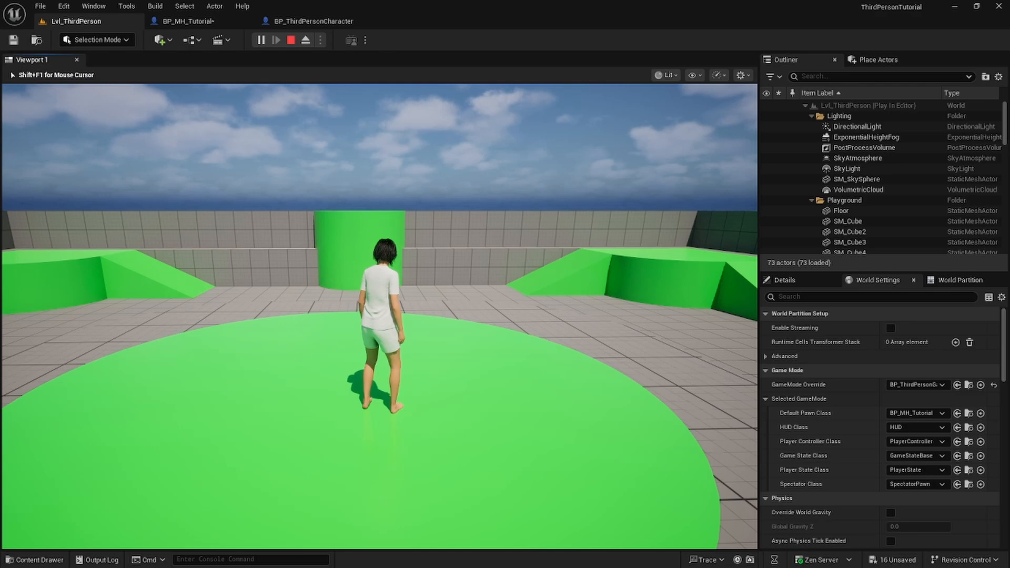
key(w)
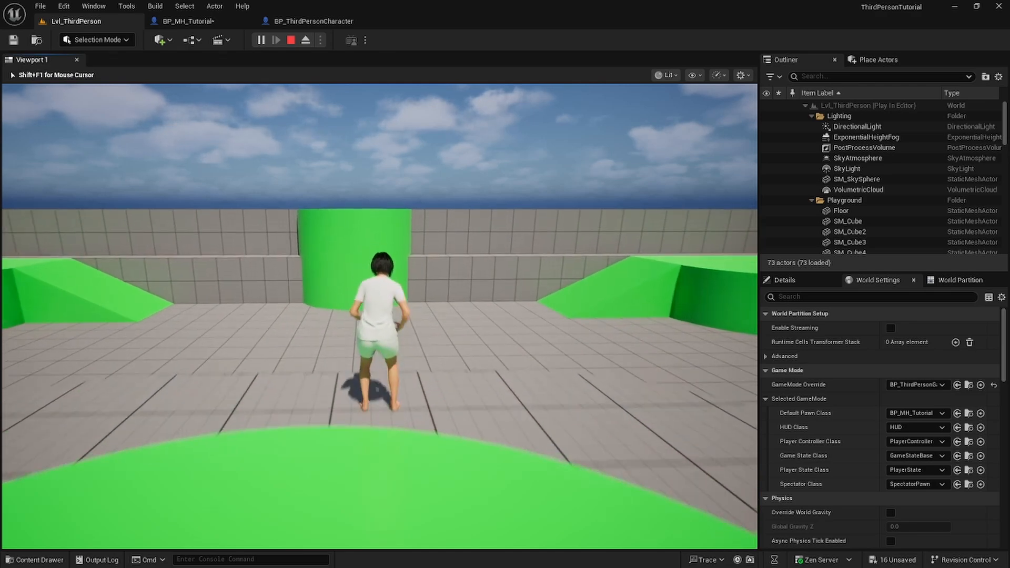
key(w)
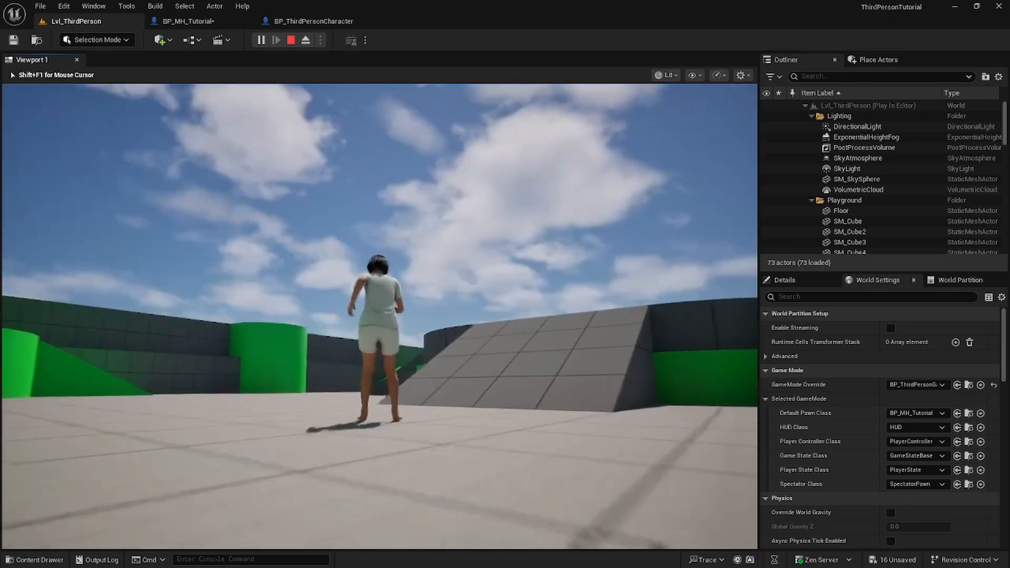
key(w)
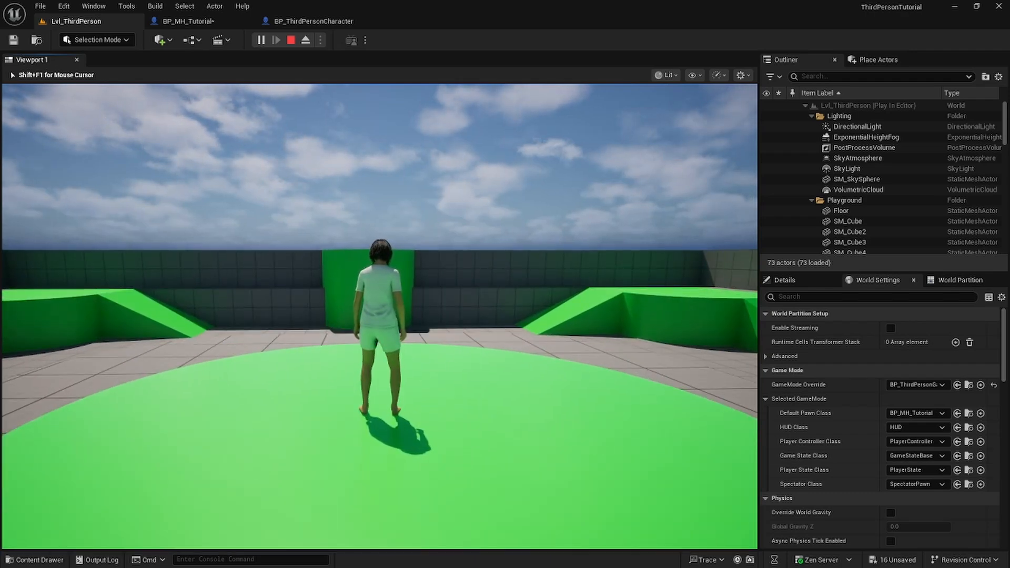
End the play session and save all modified assets and levels
key(Escape)
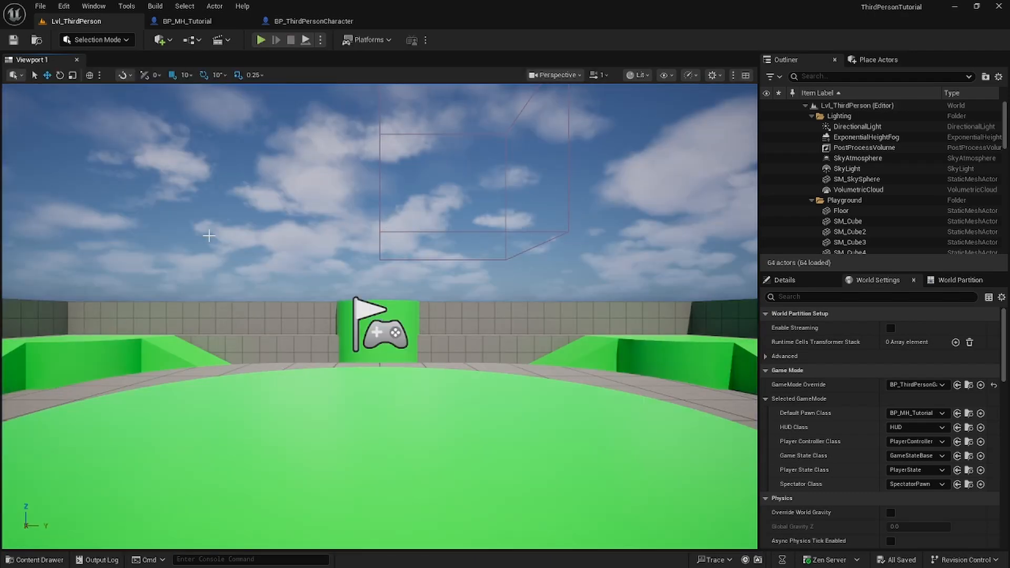
click(41, 6)
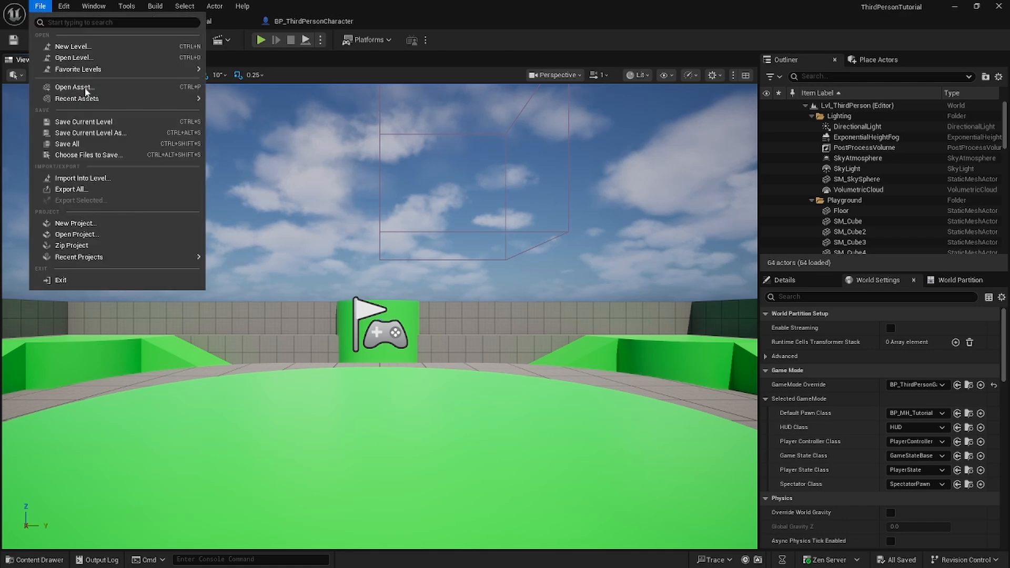
click(68, 143)
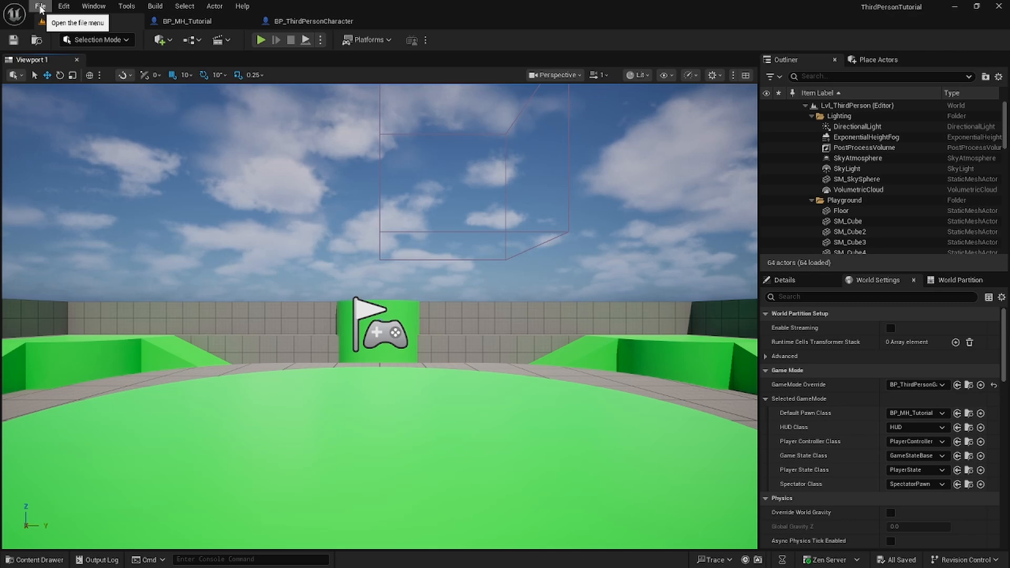
Open the skeletal mesh of BP_MH_Tutorial's Body component, dock its editor in the main window, and switch to its skeleton, metahuman_base_skel
click(209, 20)
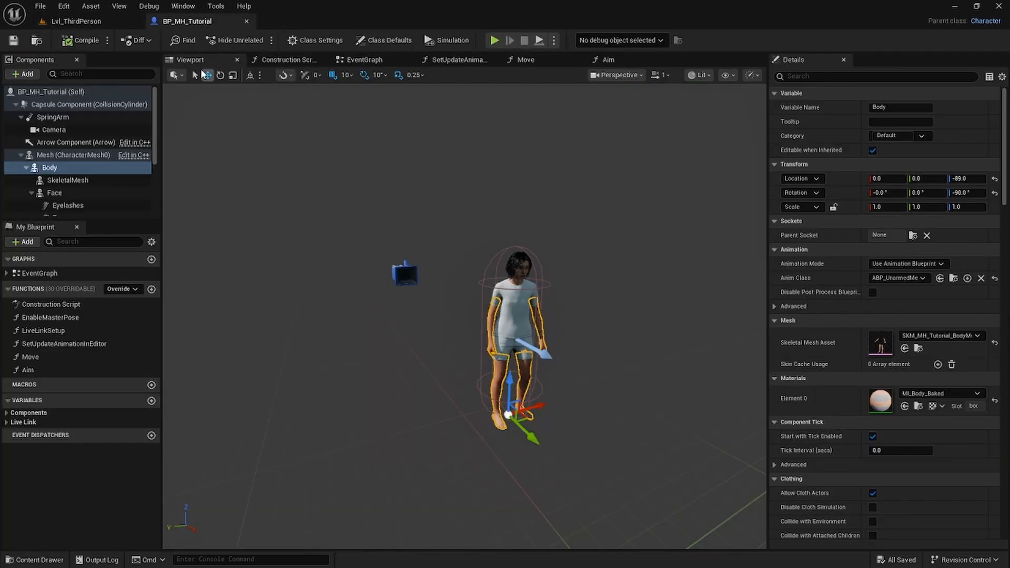
click(405, 274)
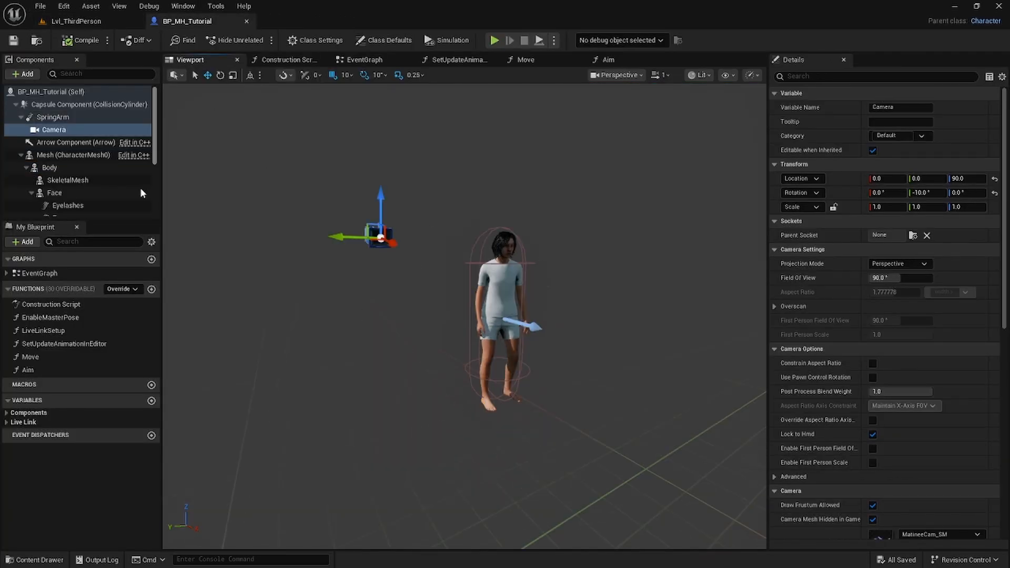
click(64, 166)
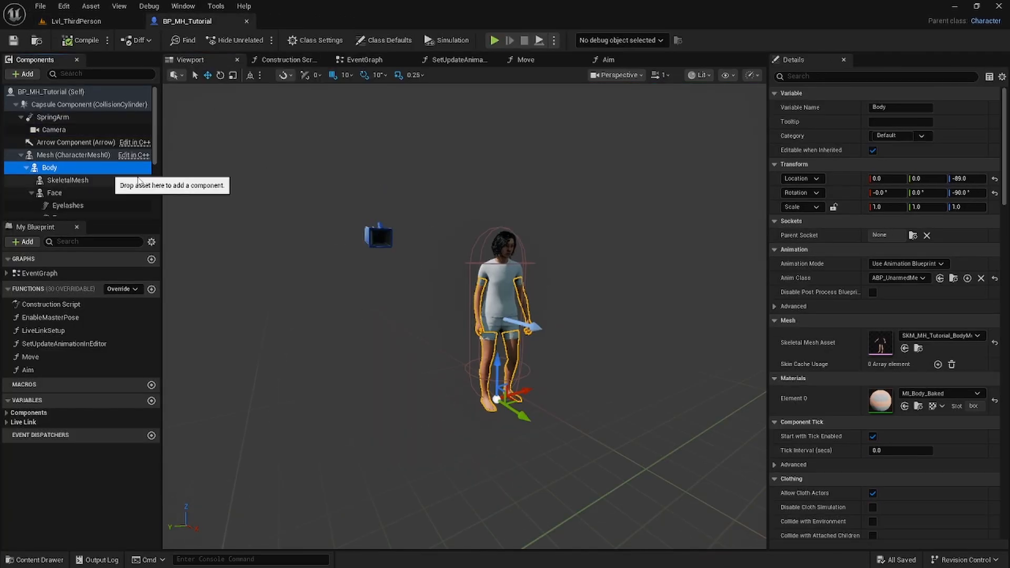
click(918, 348)
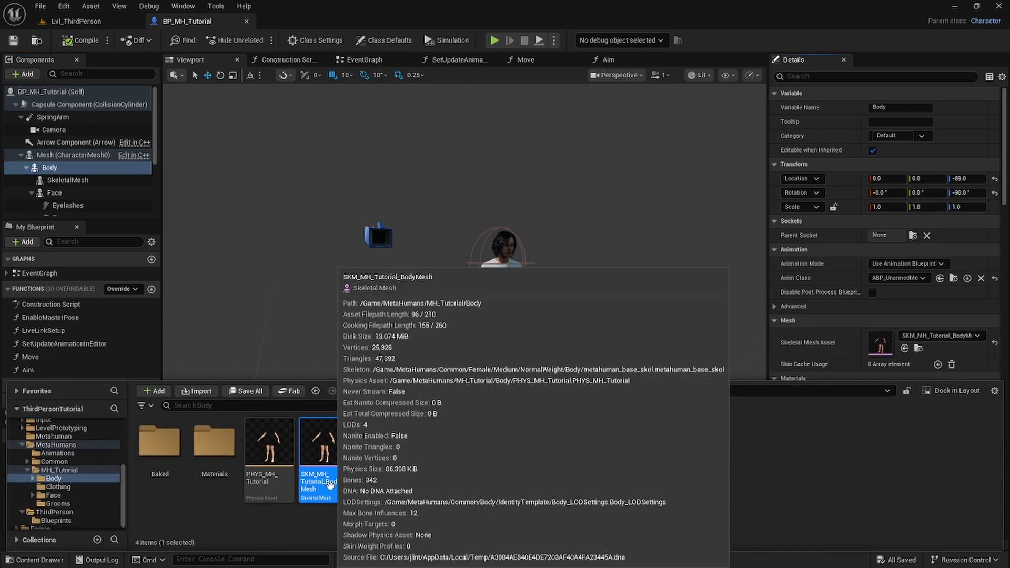
double_click(330, 485)
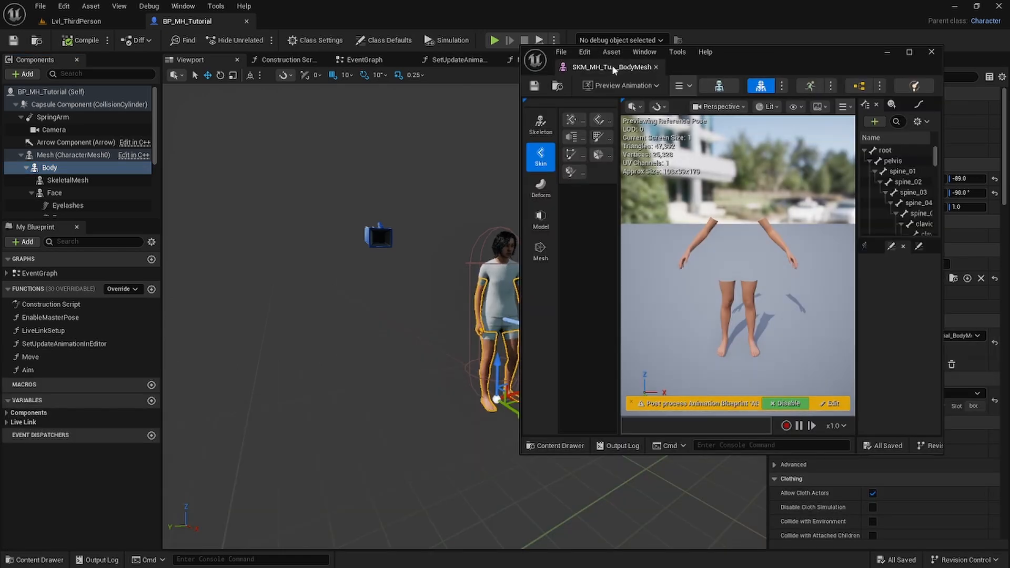
drag(613, 68, 412, 23)
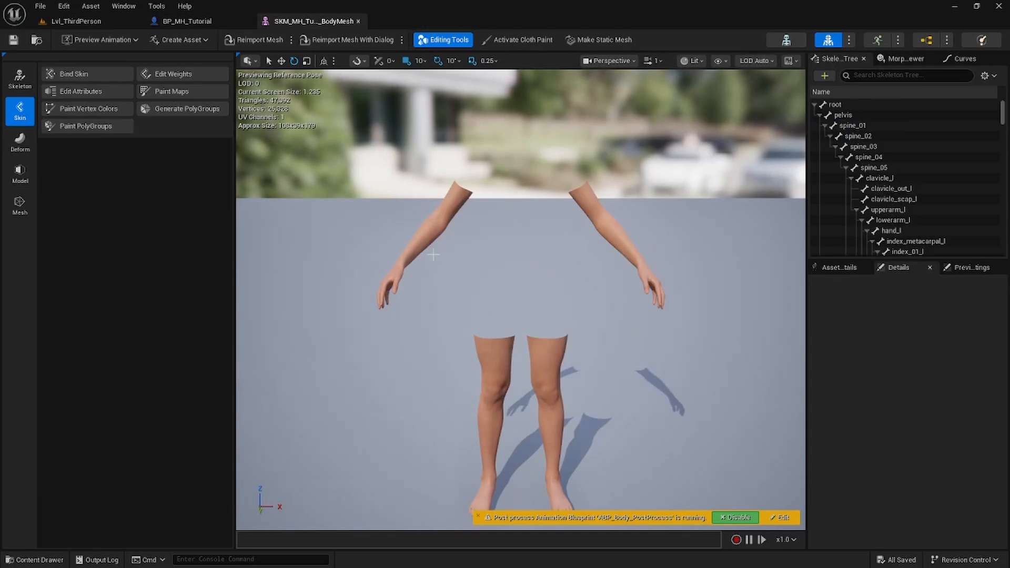
click(783, 40)
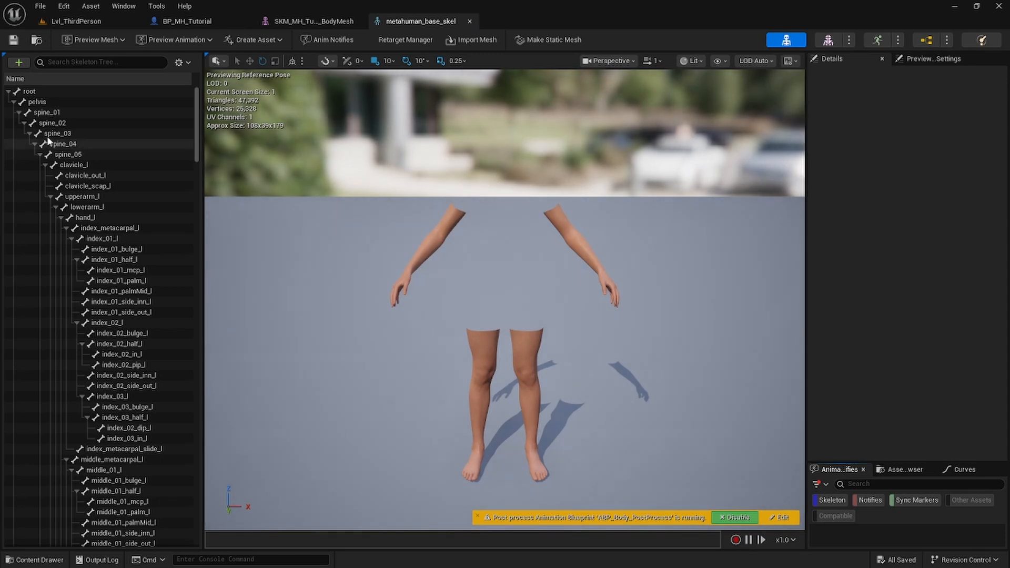
click(43, 91)
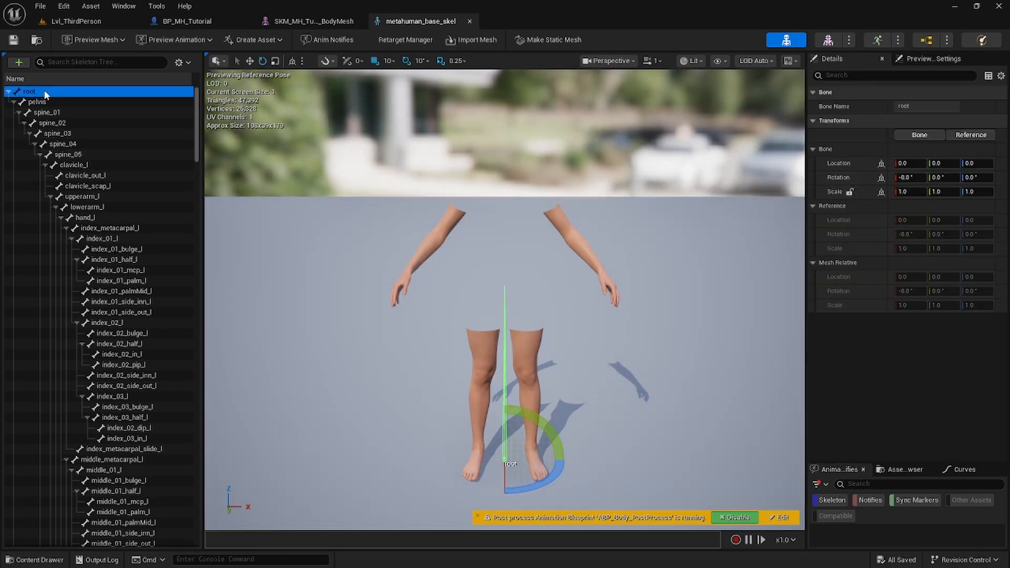
right_click(45, 92)
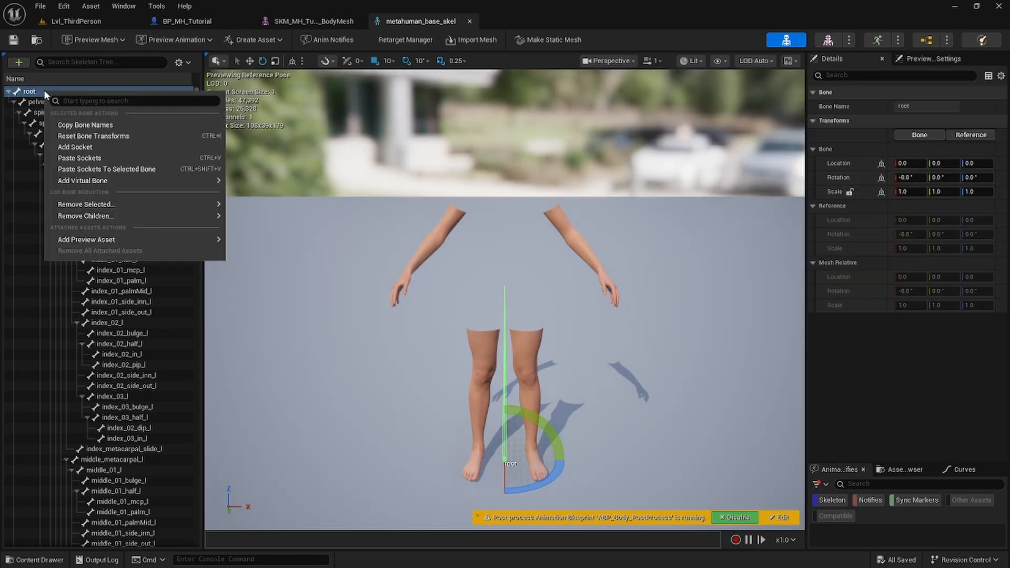
mouse_move(98, 181)
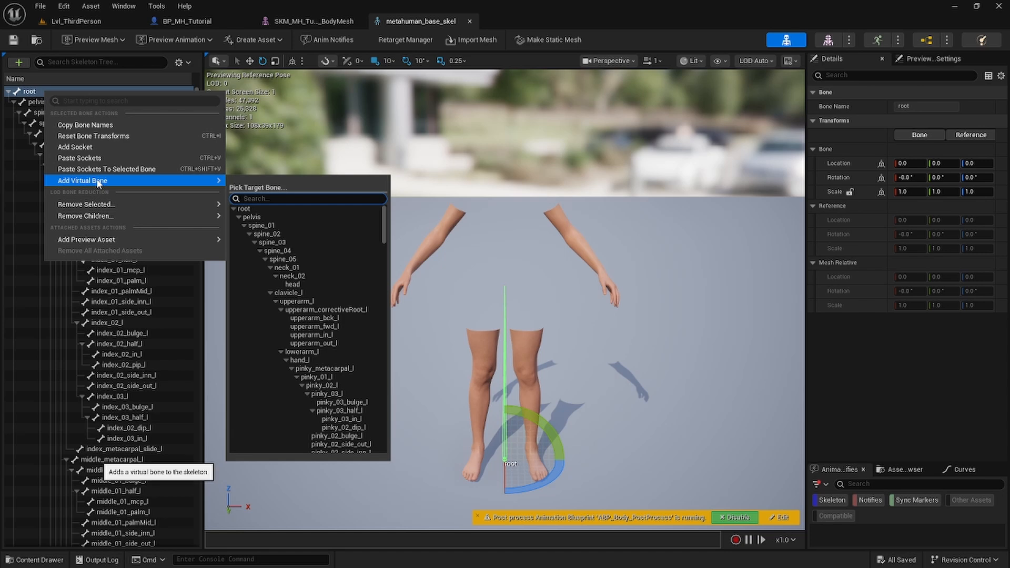
click(251, 208)
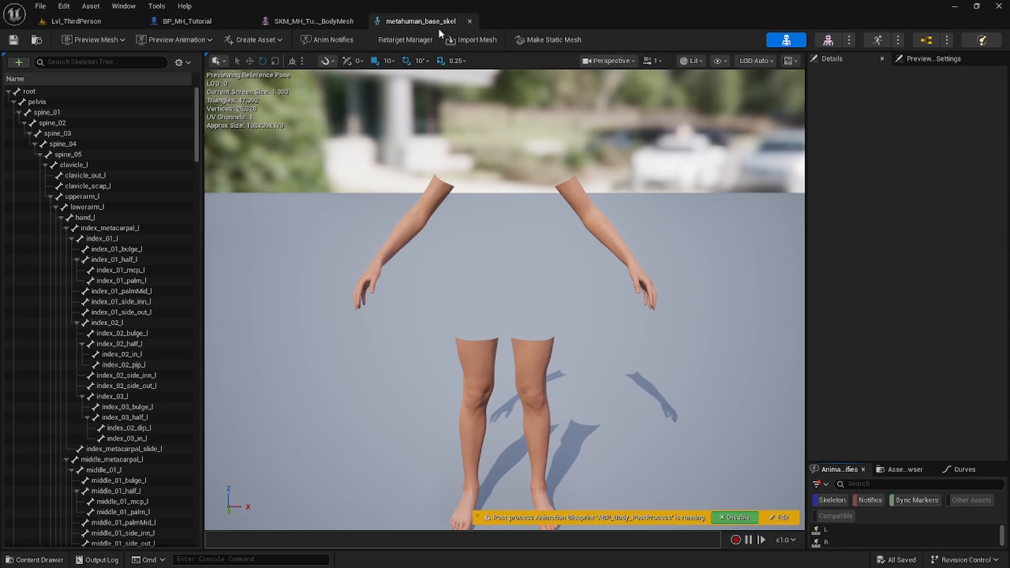
Add a virtual bone from root to root in metahuman_base_skel and name it IK_Foot
right_click(30, 92)
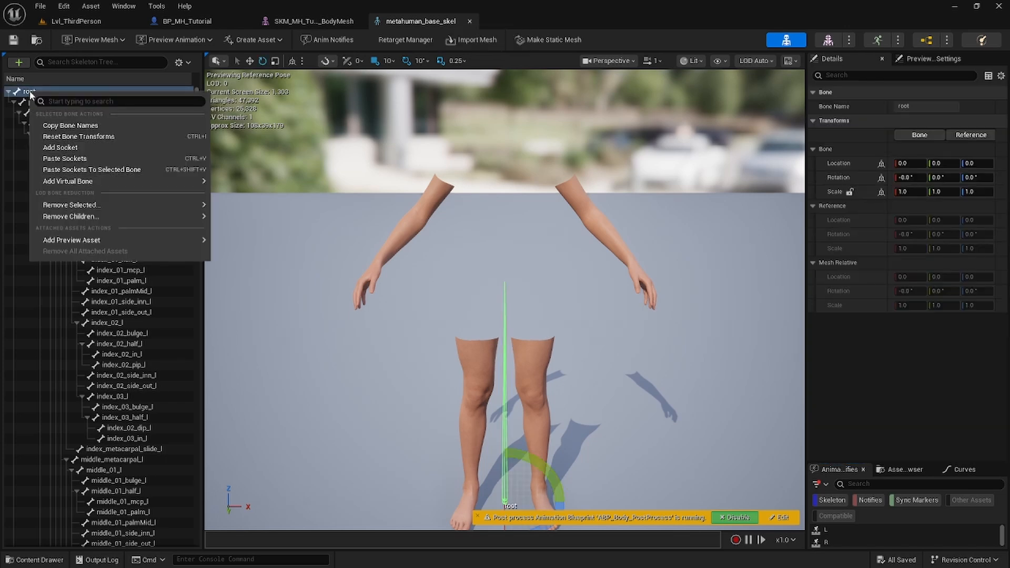
mouse_move(79, 181)
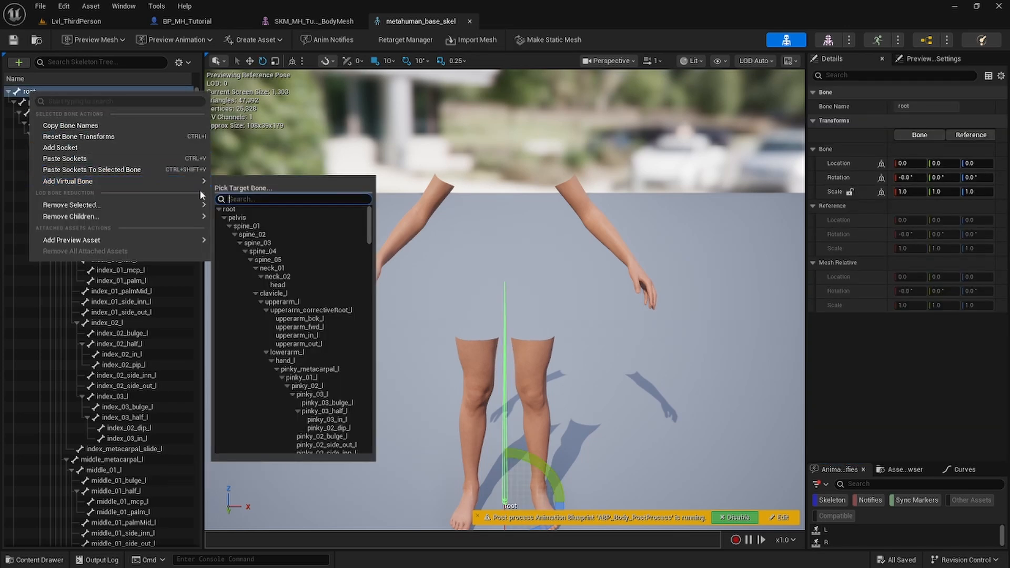
click(242, 209)
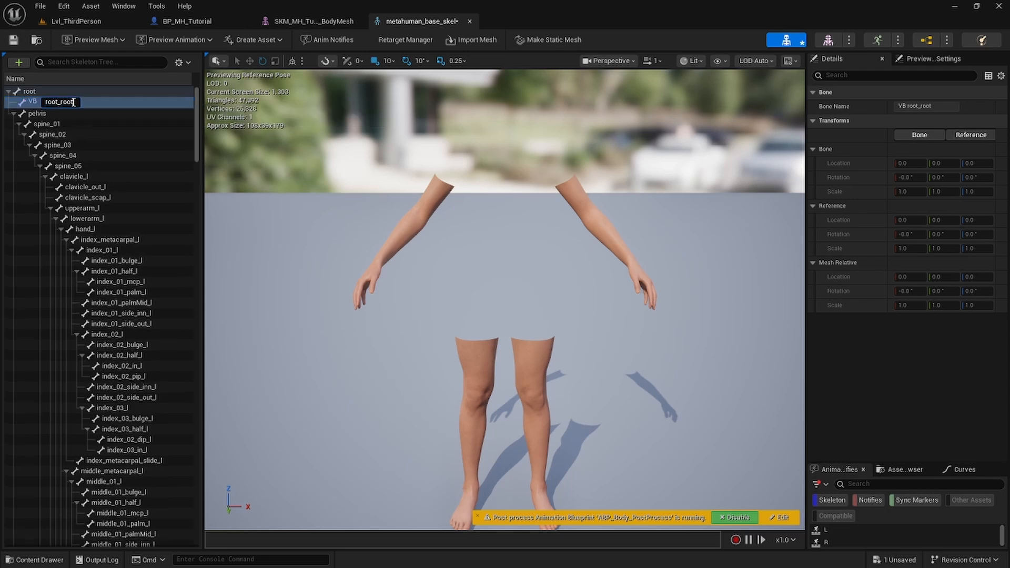
key(BackSpace)
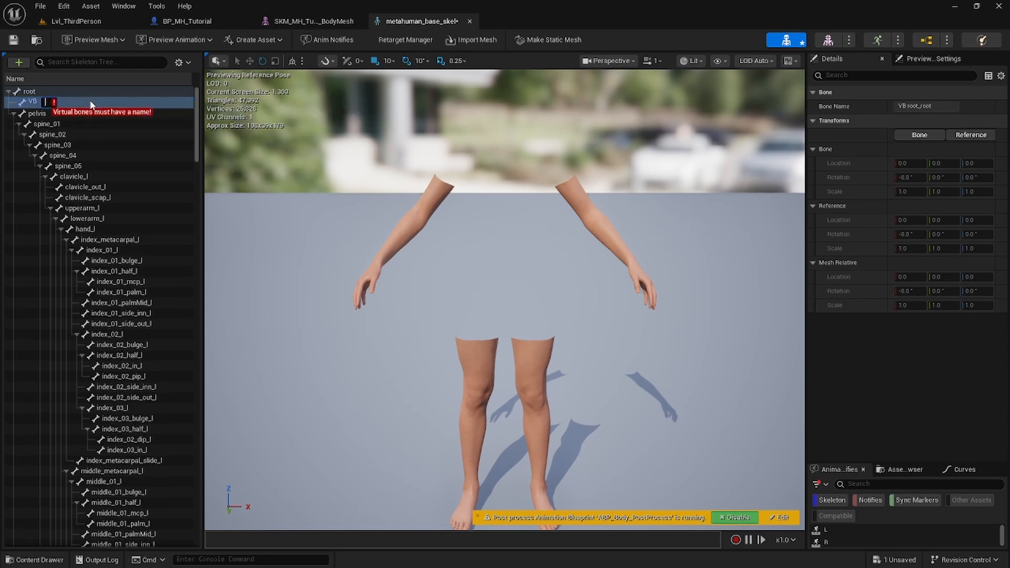
text(IK_)
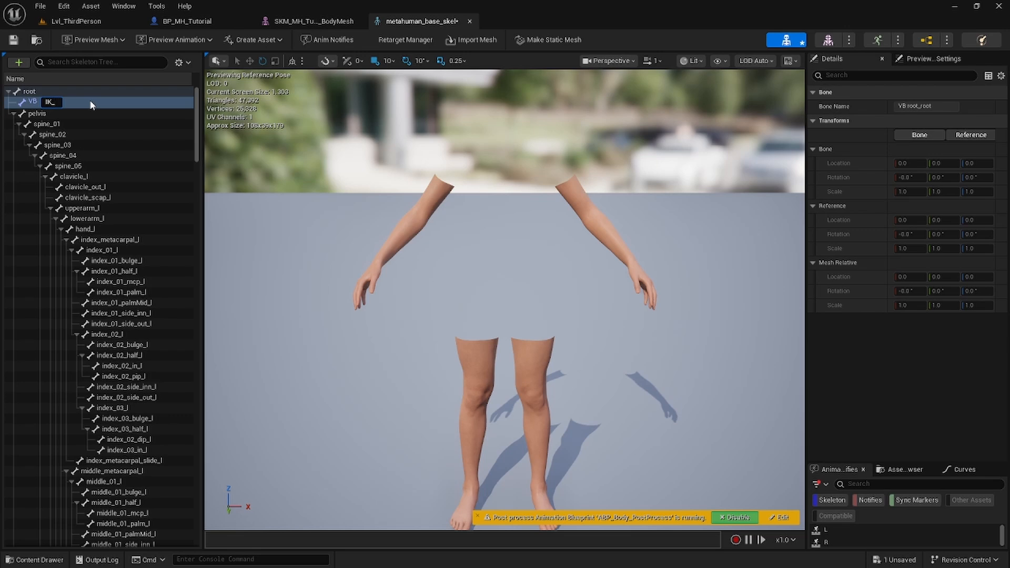
text(Foot)
key(Return)
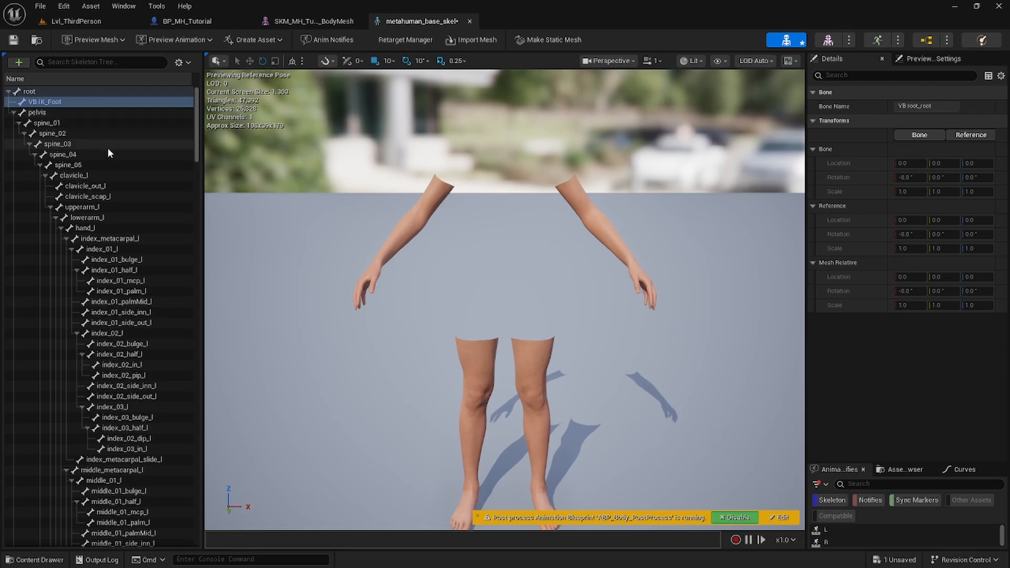
click(50, 102)
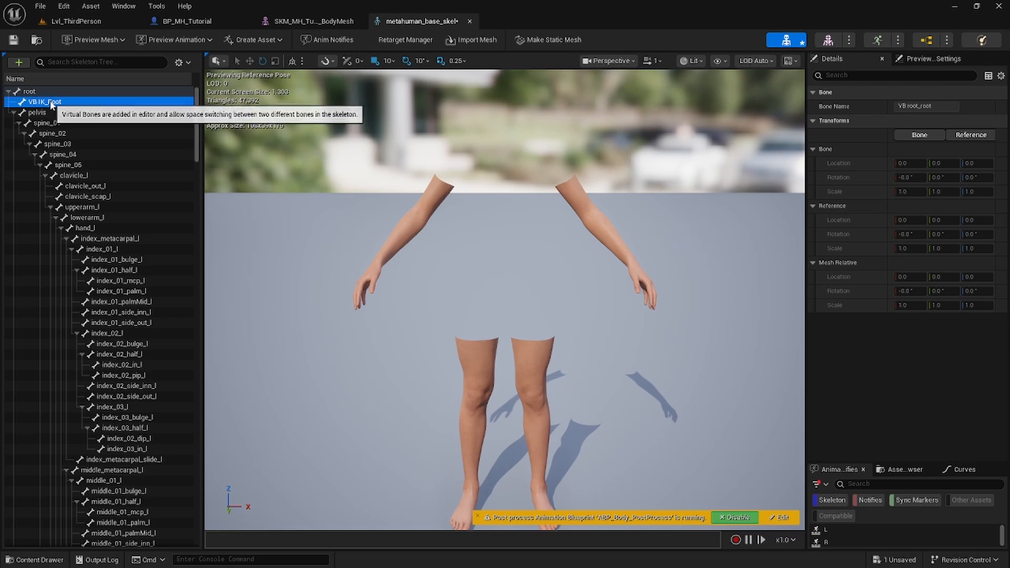
Add virtual bones from VB IK_Foot to foot_r and to foot_l, and save the skeleton
right_click(51, 102)
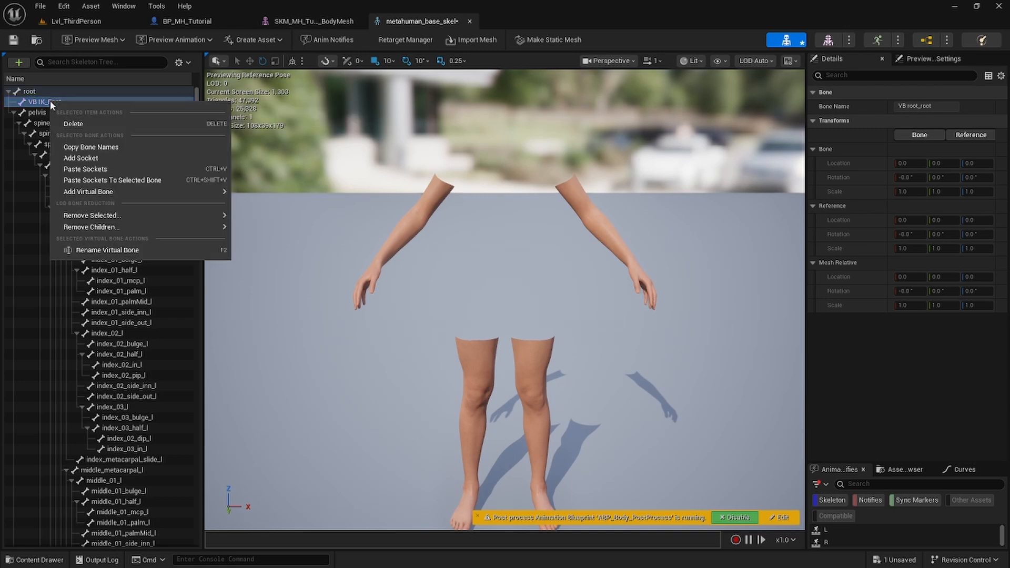
mouse_move(112, 193)
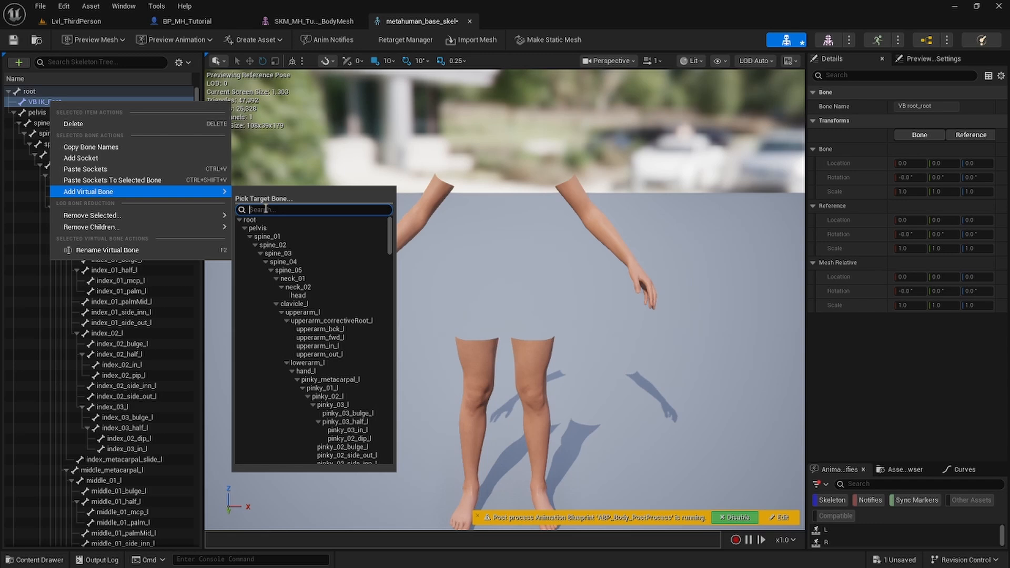
text(foot)
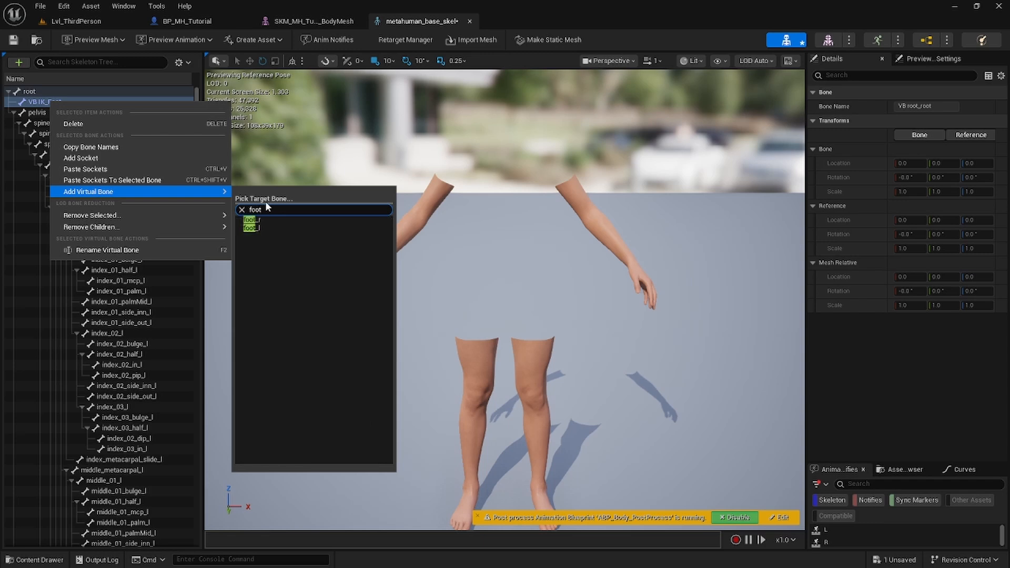
click(251, 219)
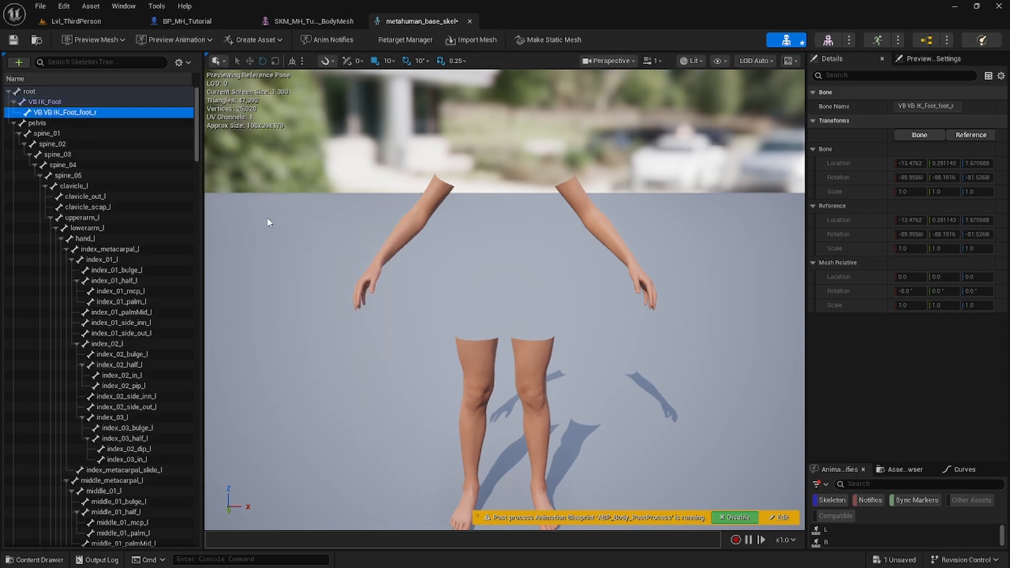
right_click(46, 102)
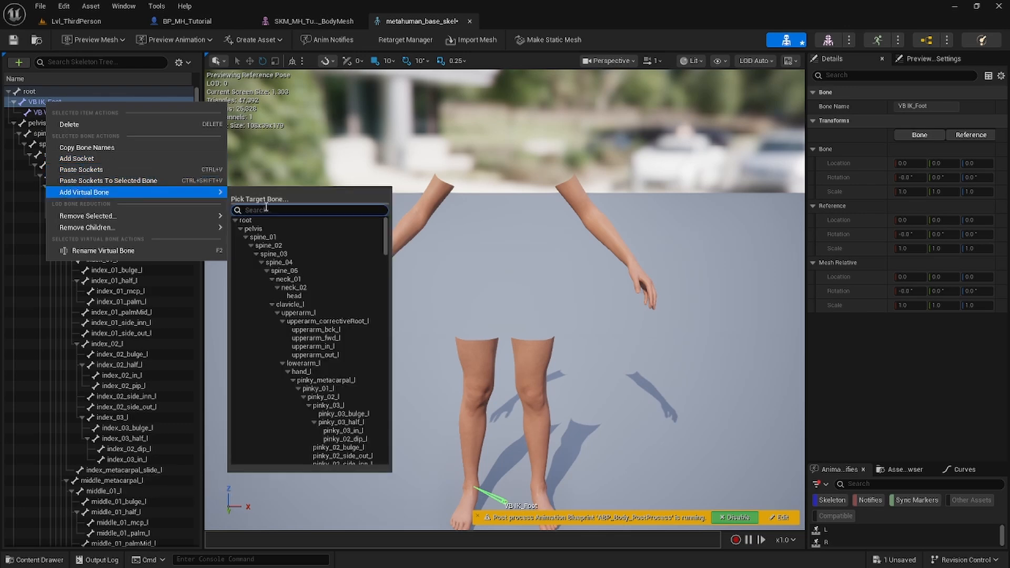
text(foot)
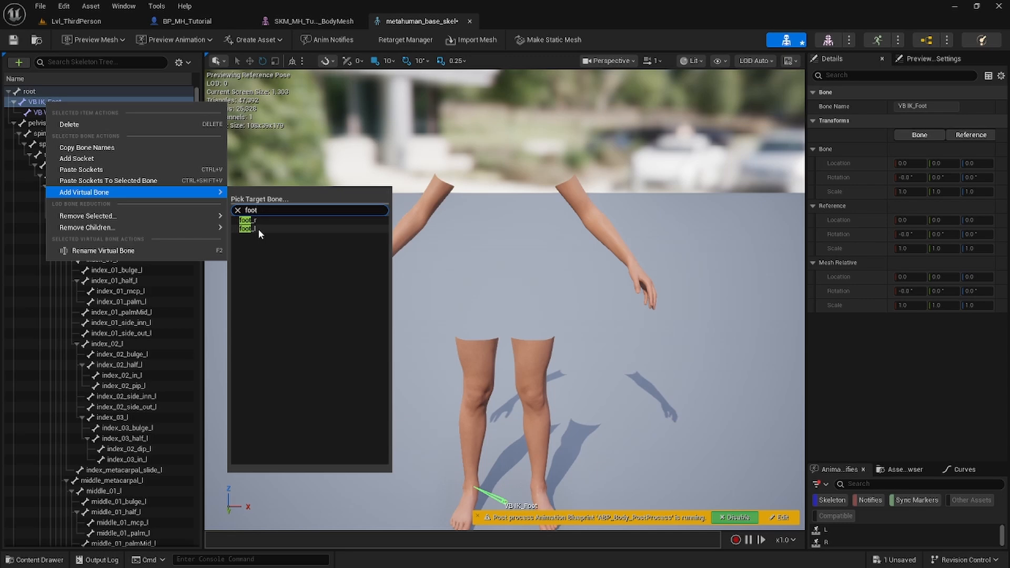
click(259, 230)
click(16, 40)
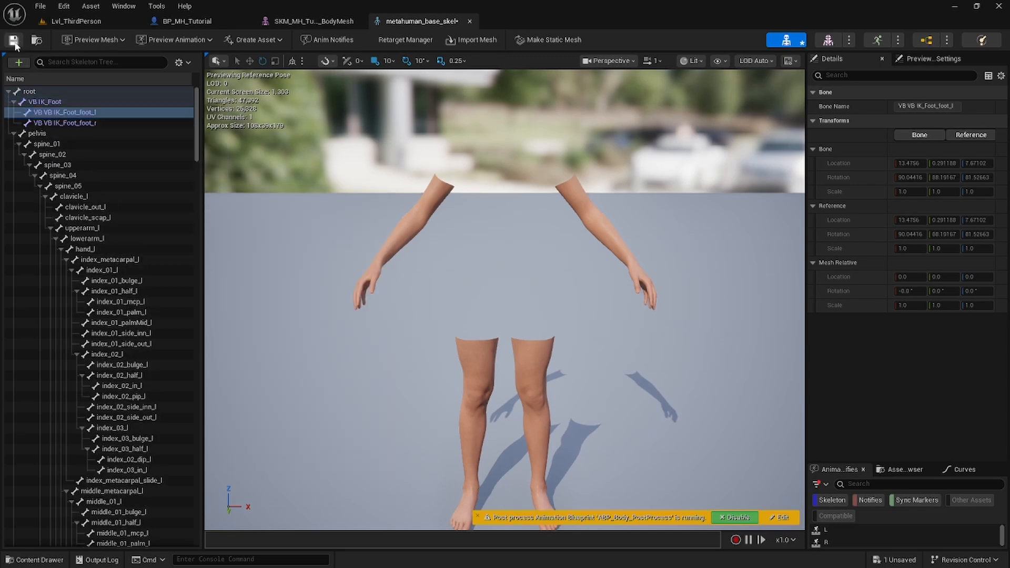
Open ABP_UnarmedMeta's AnimGraph and locate the Control Rig node's rig class asset in the project content
click(927, 41)
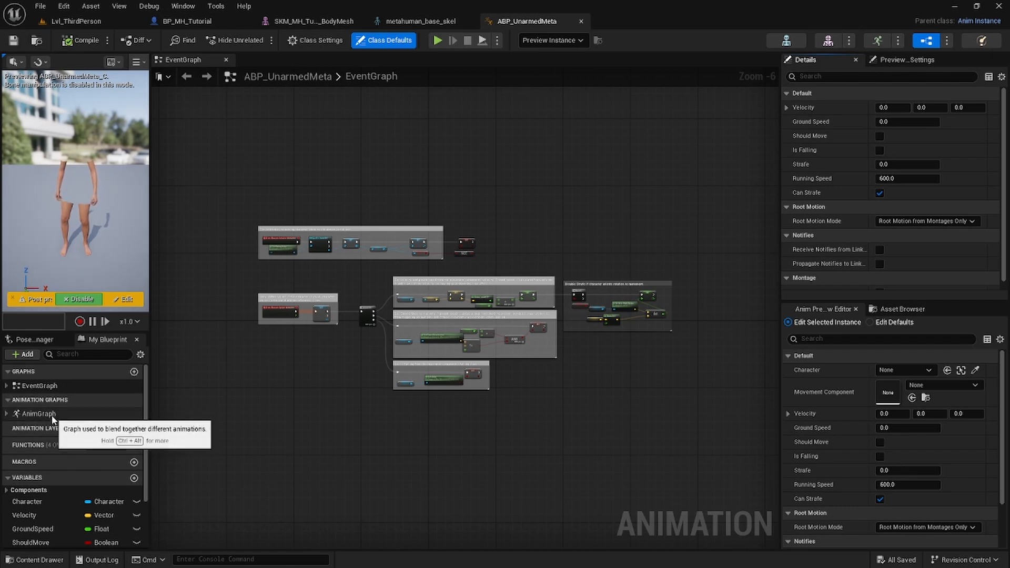
double_click(51, 415)
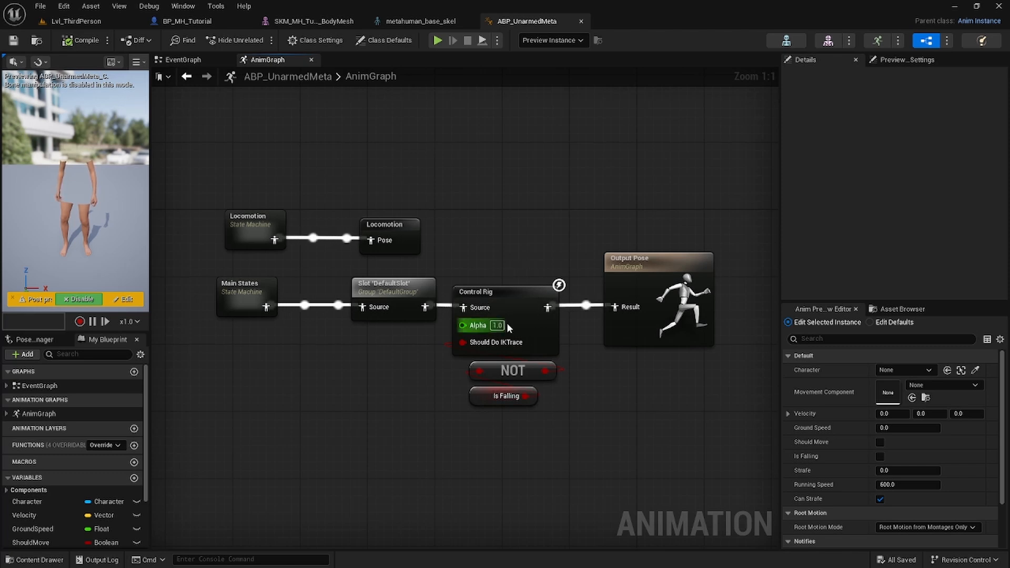
click(518, 298)
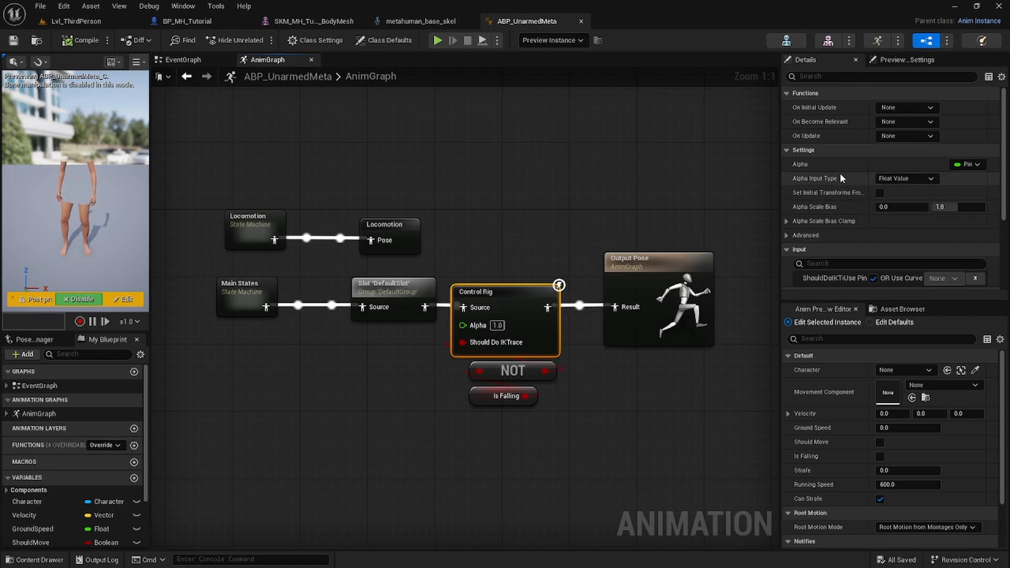
scroll(844, 181, down, 5)
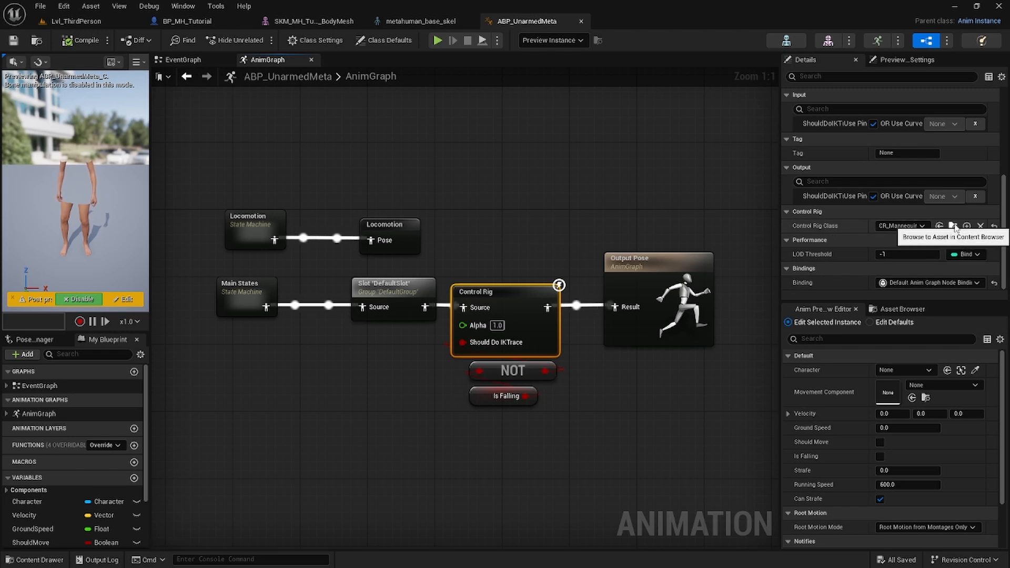
click(953, 226)
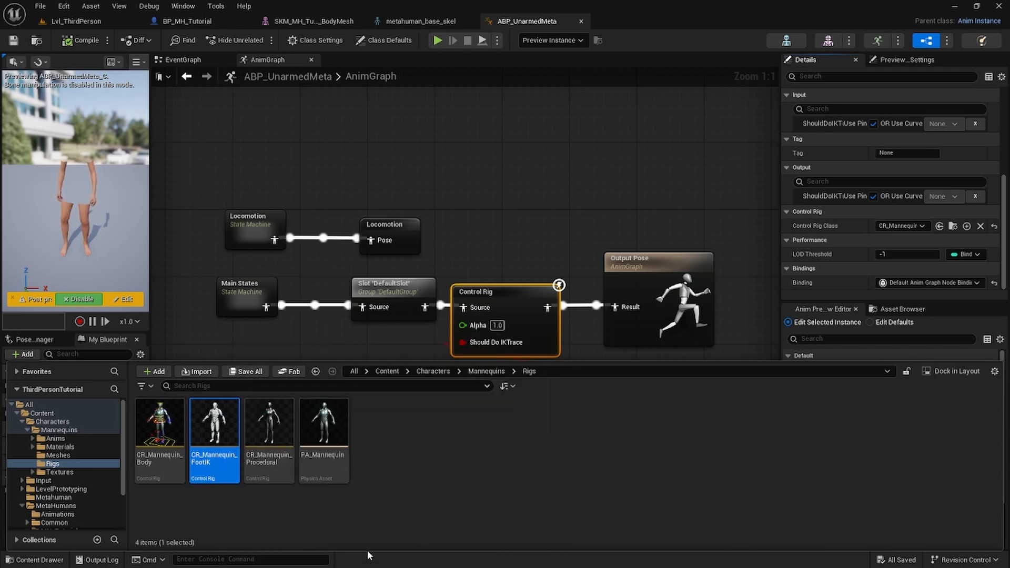
Duplicate CR_Mannequin_FootIK and name the copy CR_Metahuman_FootIK1
key(ctrl+d)
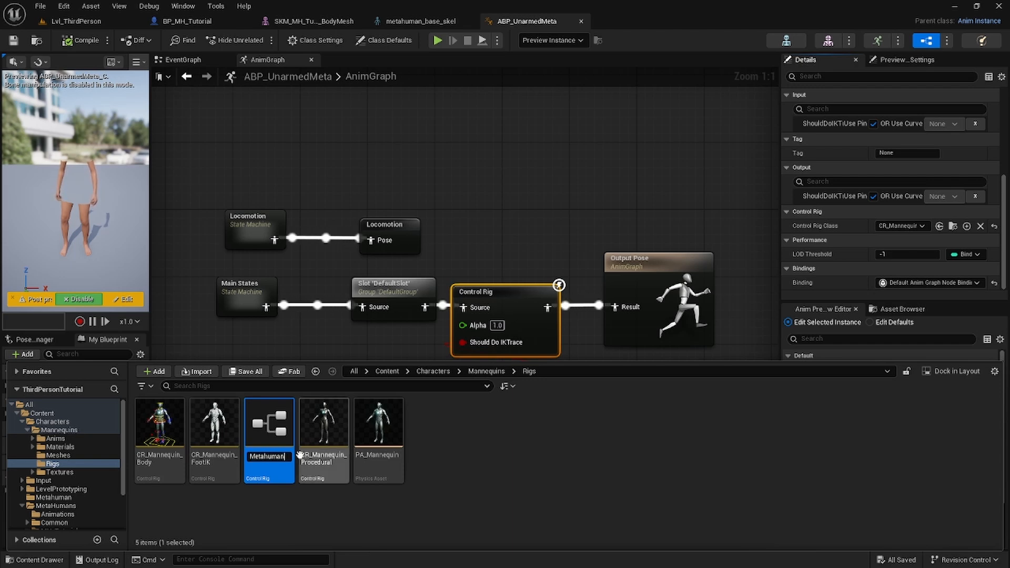
text(Metahuman)
key(Return)
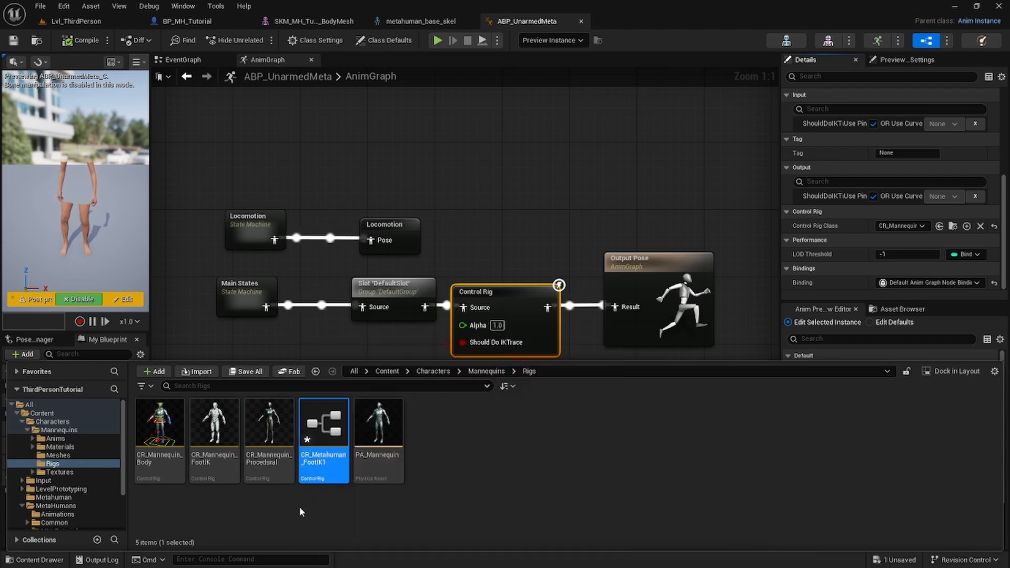
Open CR_Metahuman_FootIK1 and refresh its rig hierarchy from the skeletal mesh SKM_MH_Tutorial_BodyMesh
click(333, 468)
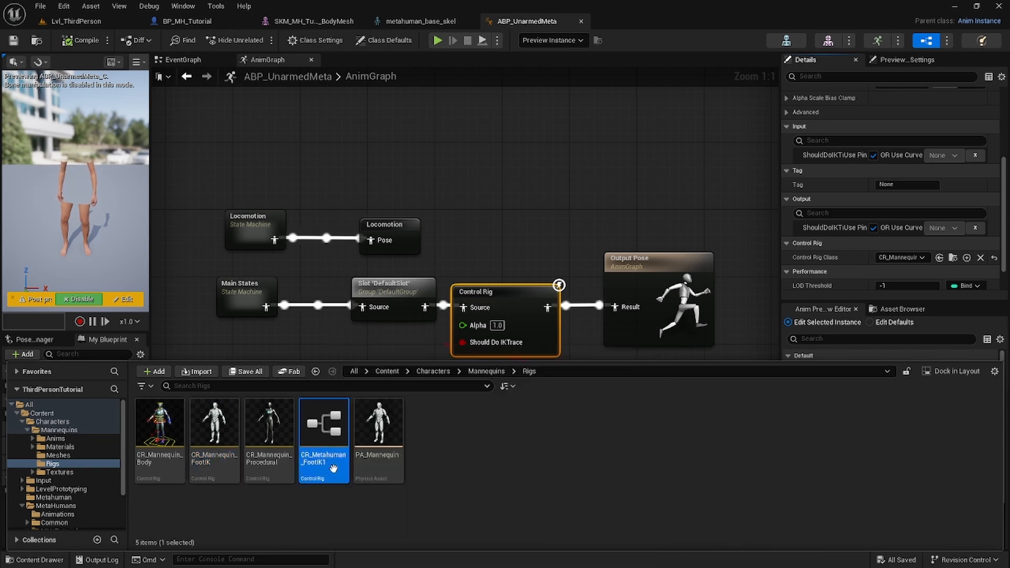
double_click(335, 473)
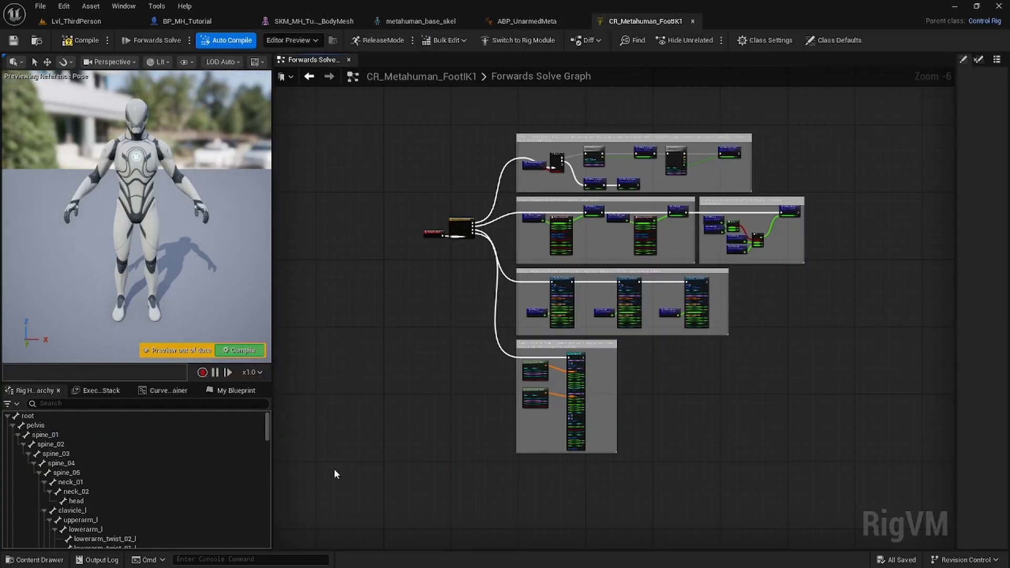
right_click(71, 465)
mouse_move(138, 442)
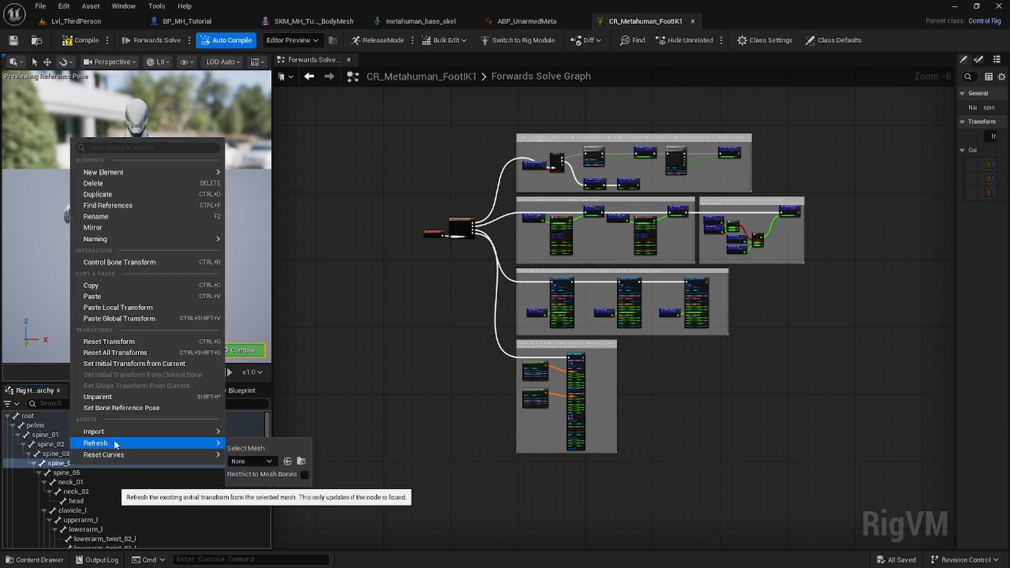
click(269, 461)
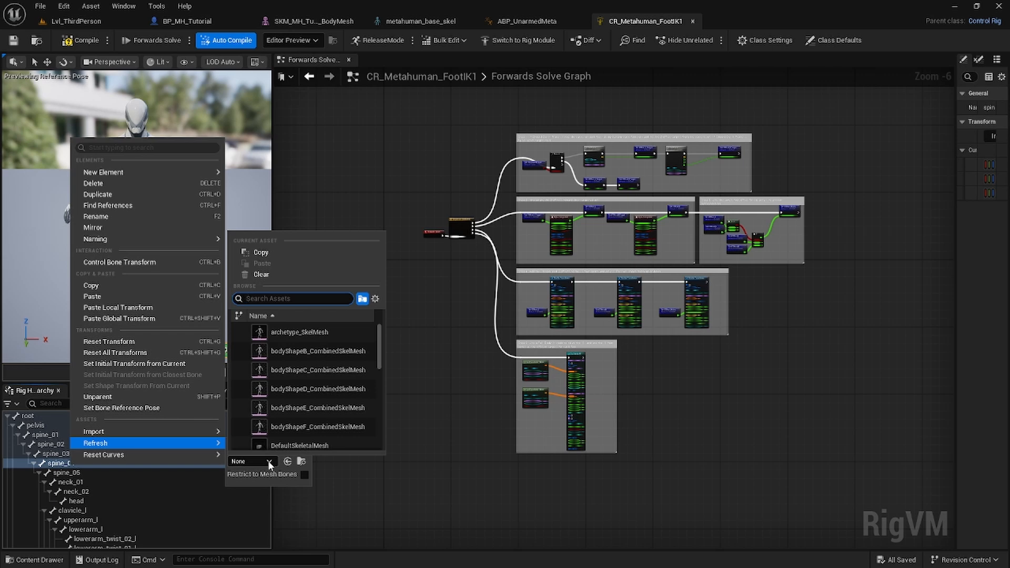
text(tutorial)
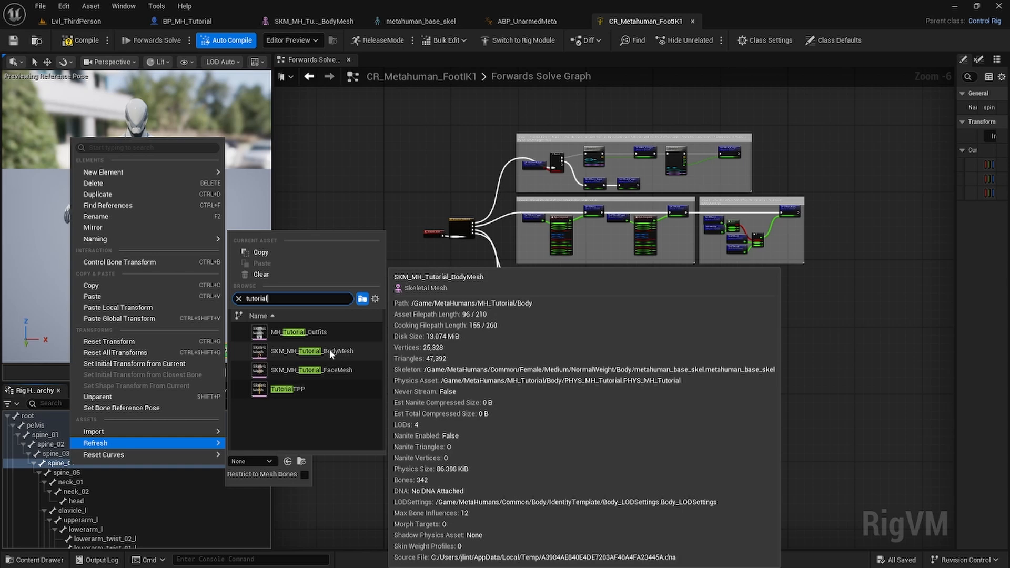
click(329, 349)
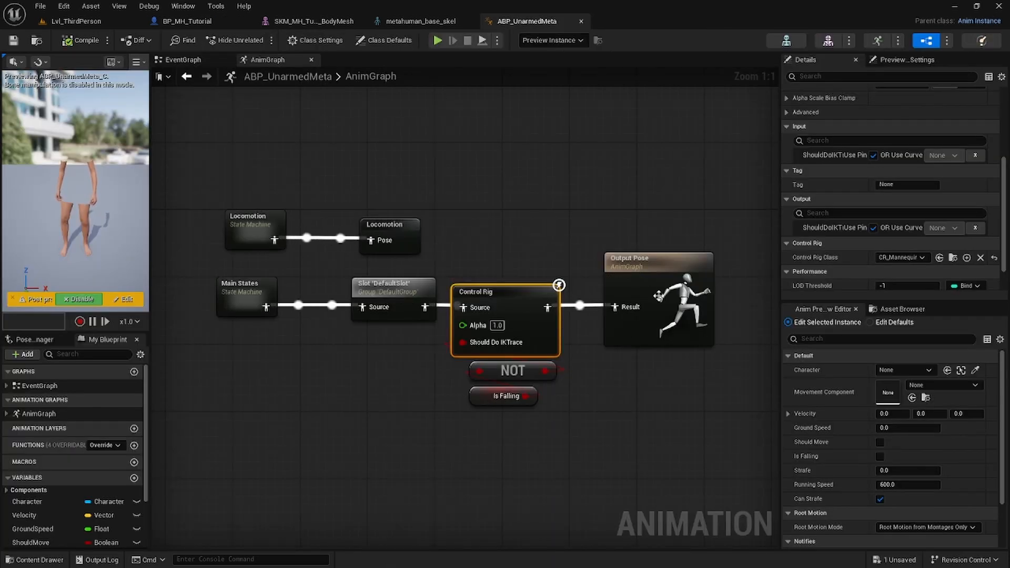
Browse from ABP_UnarmedMeta's Control Rig node to the Rigs folder and reopen CR_Metahuman_FootIK1
click(953, 258)
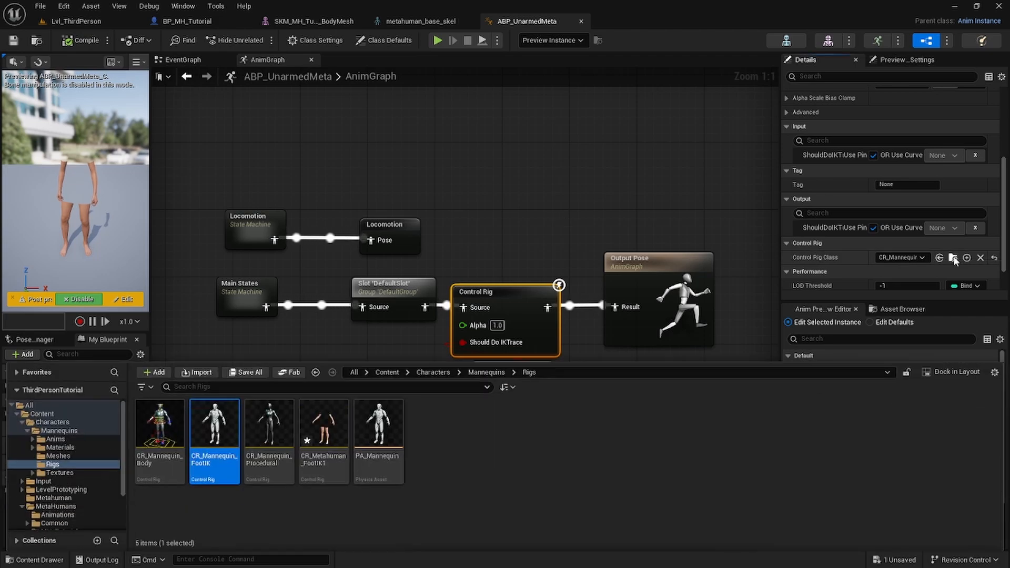
click(336, 467)
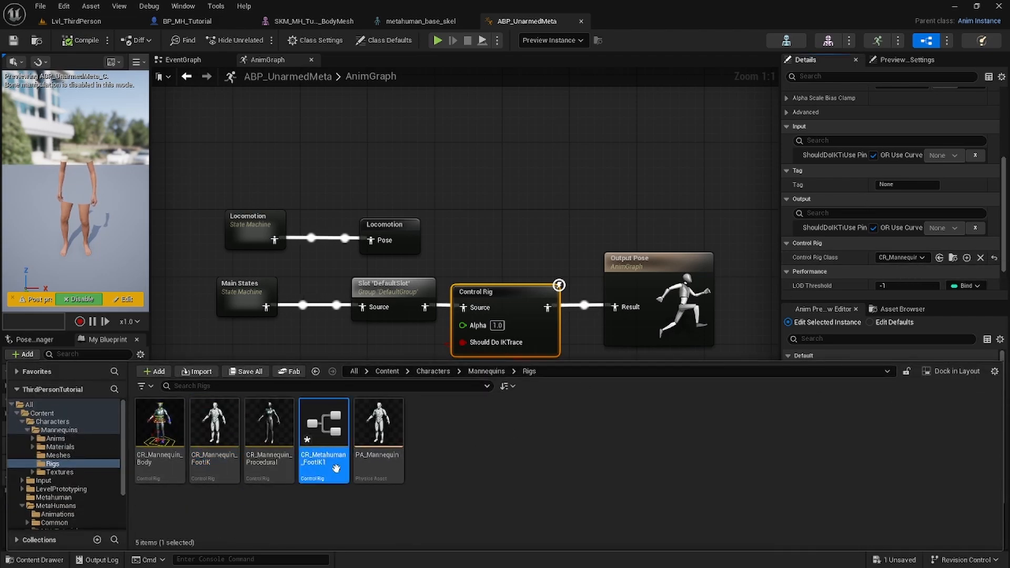
double_click(337, 470)
Set the bone of the FootTrace node feeding ZOffset_L_Target to VB VB IK_Foot_foot_l
scroll(602, 176, up, 4)
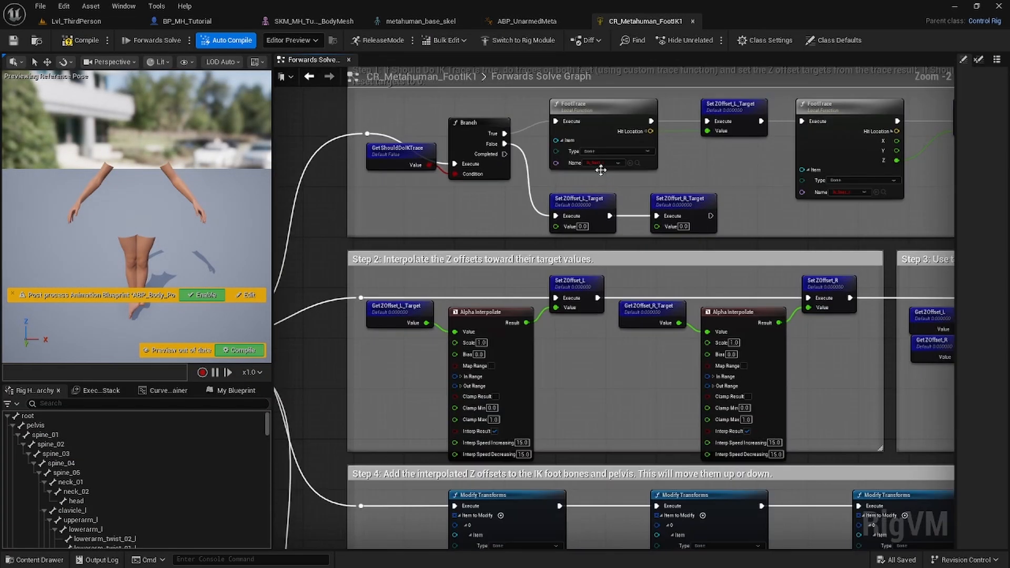
right_drag(695, 183, 556, 309)
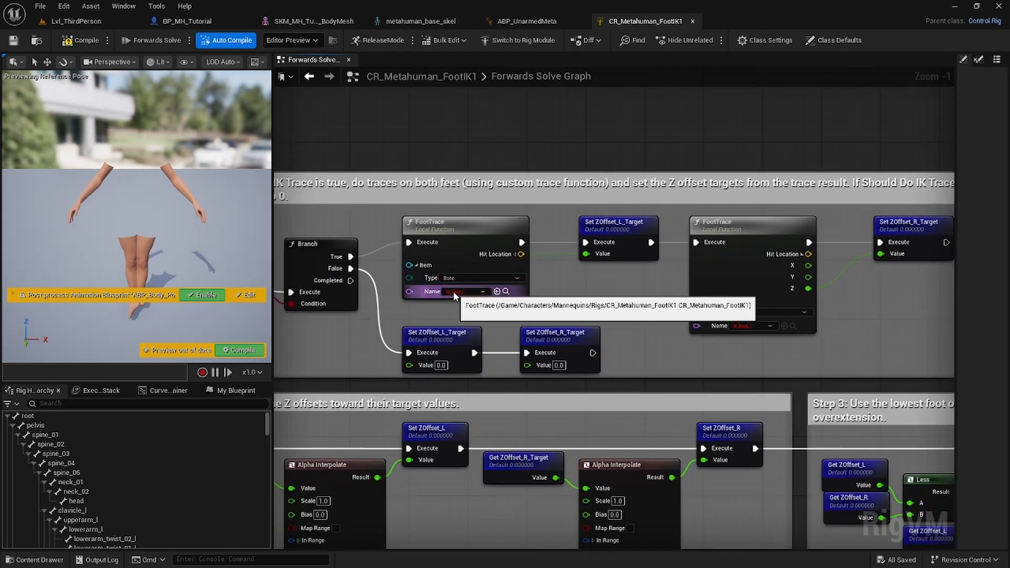
click(482, 292)
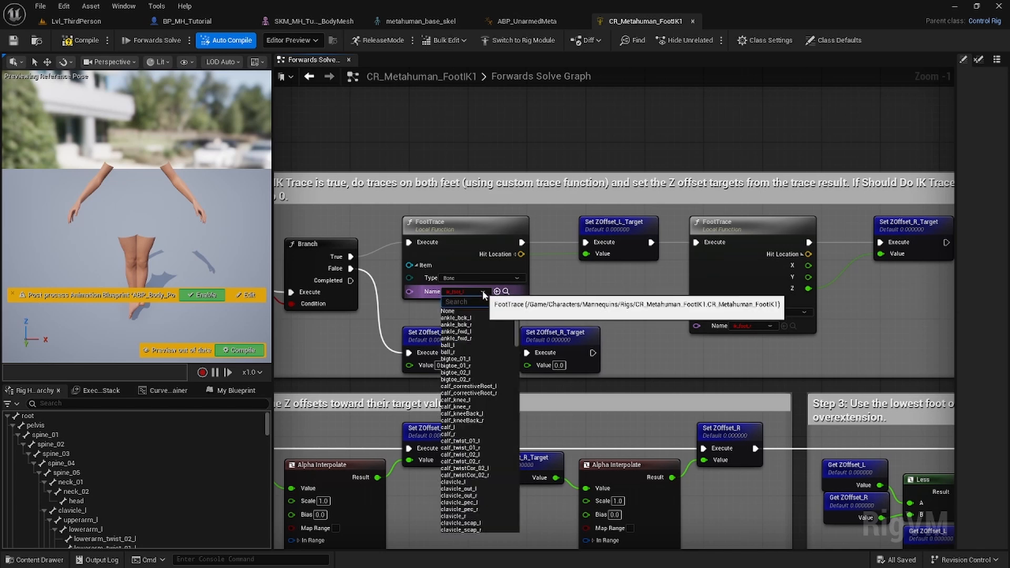
click(469, 291)
click(468, 291)
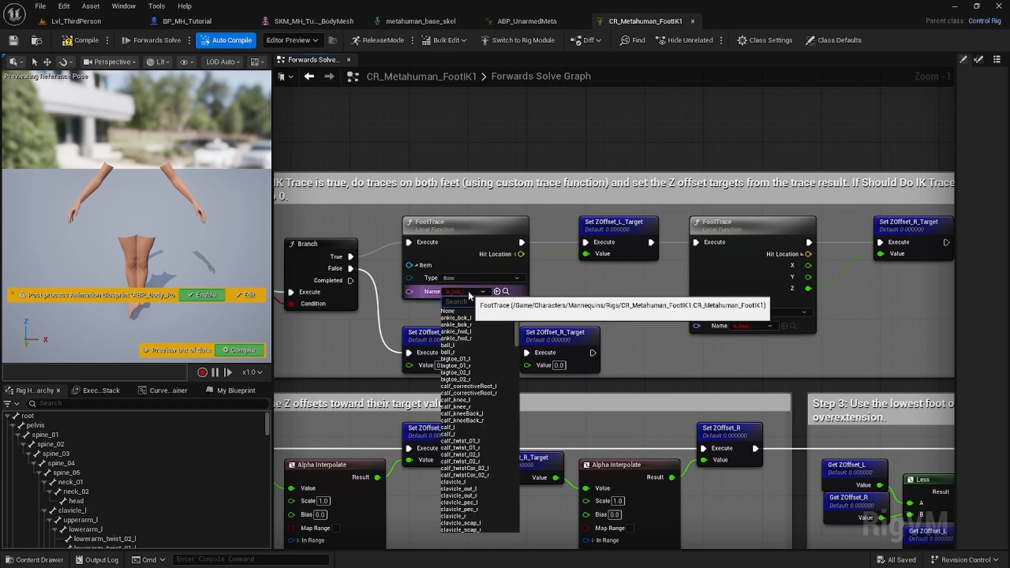
text(foot)
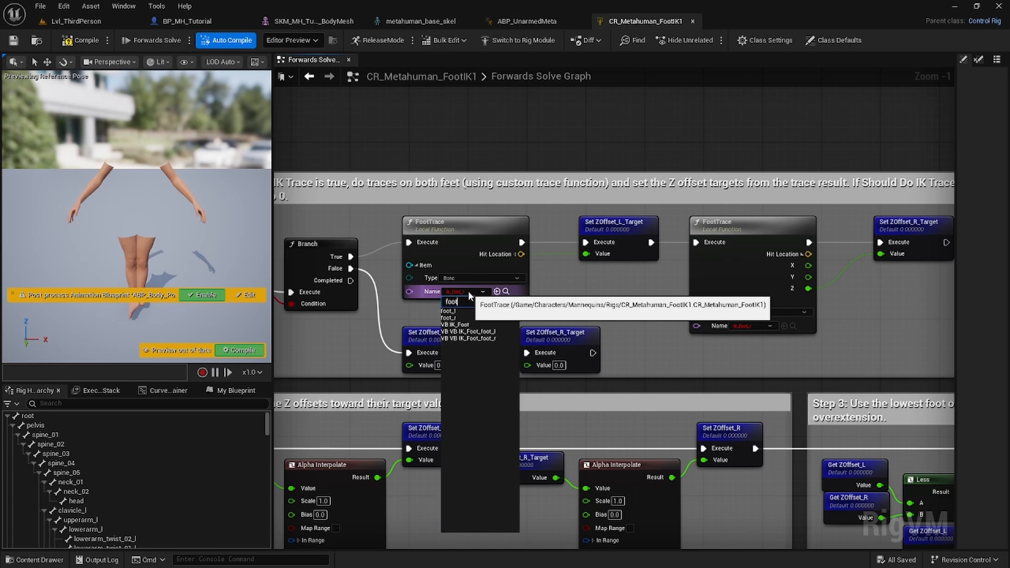
click(480, 333)
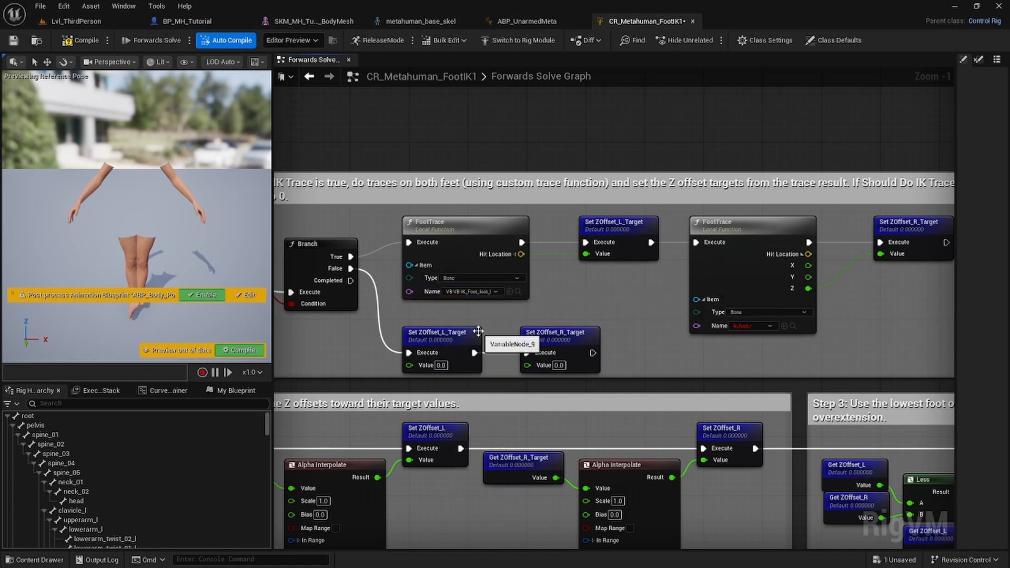
Set the bone of the FootTrace node feeding ZOffset_R_Target to VB VB IK_Foot_foot_r
click(769, 327)
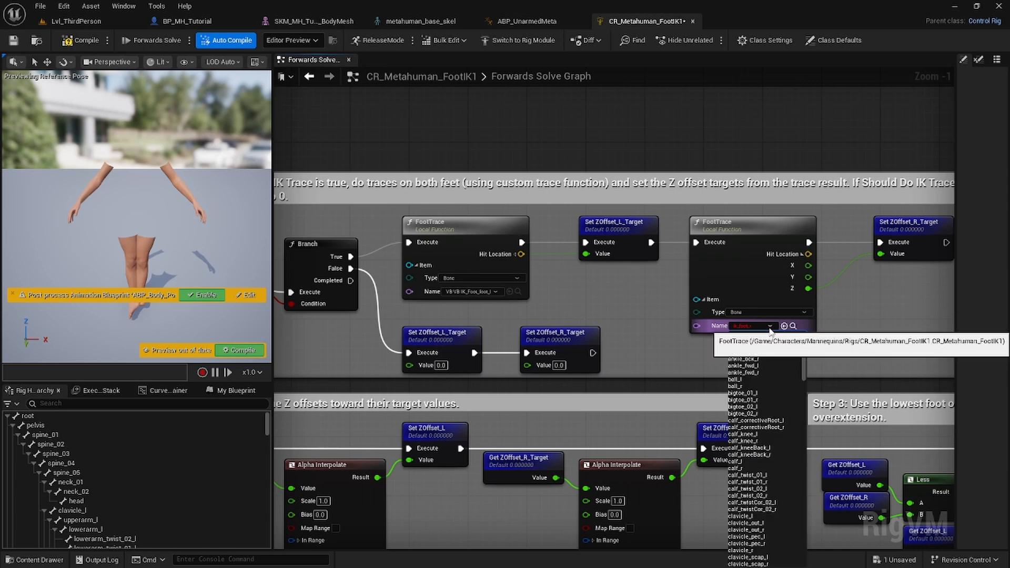
text(vb)
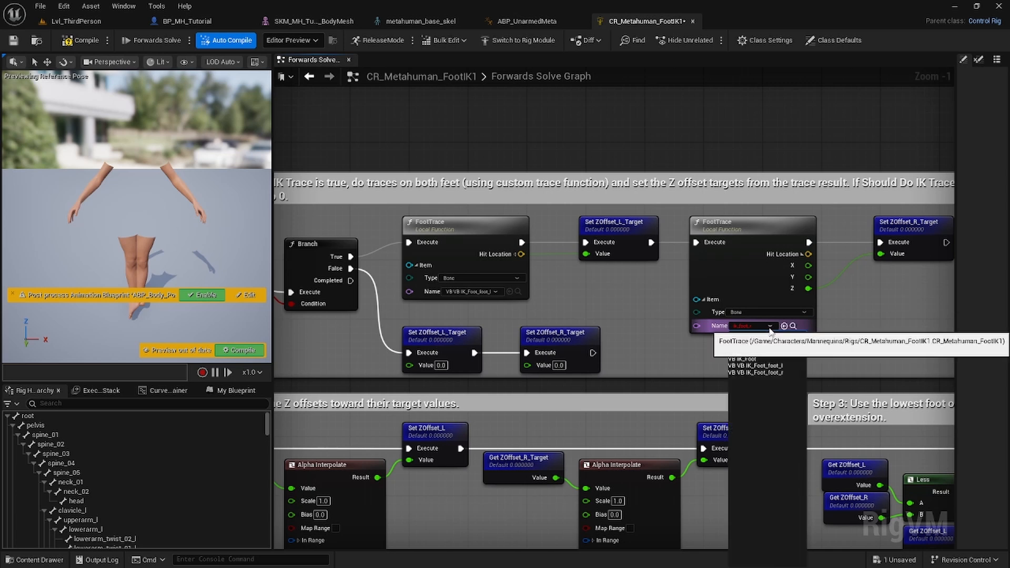
click(777, 373)
In the Step 4 group, set the bone of the Modify Transforms node driven by ZOffset_L to VB VB IK_Foot_foot_l
scroll(726, 358, down, 2)
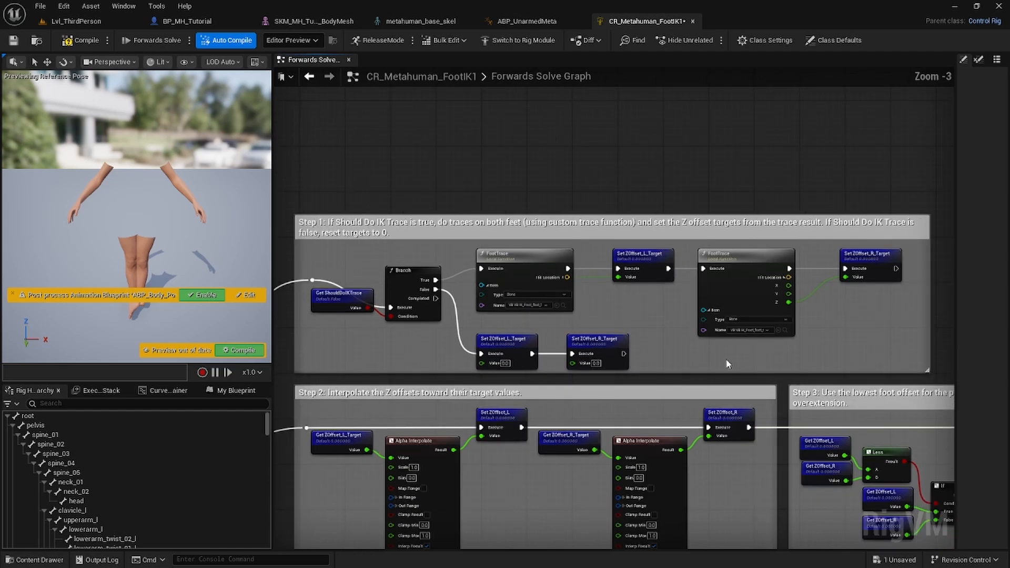
right_drag(726, 359, 649, 104)
right_drag(466, 277, 524, 76)
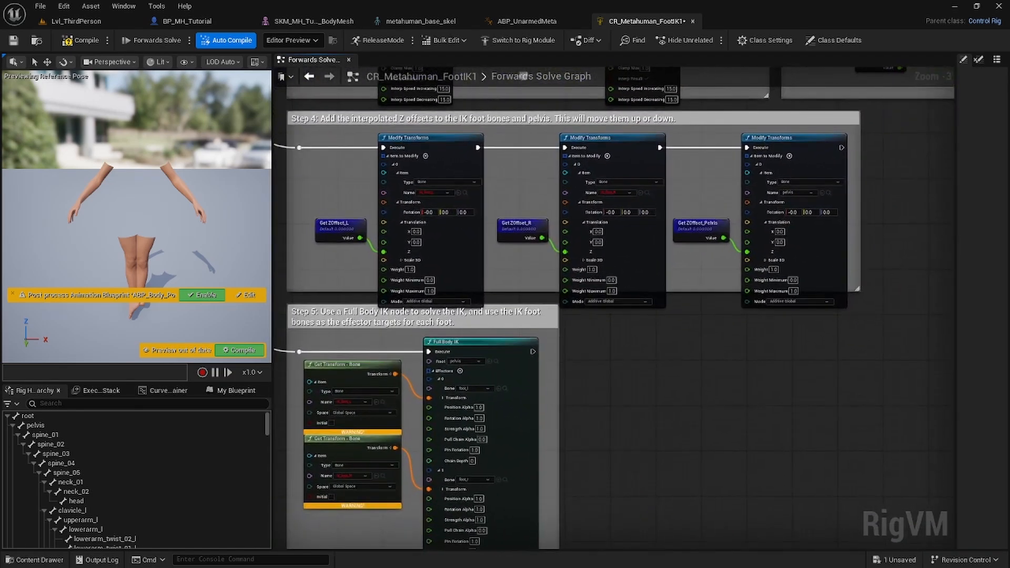
scroll(449, 197, up, 1)
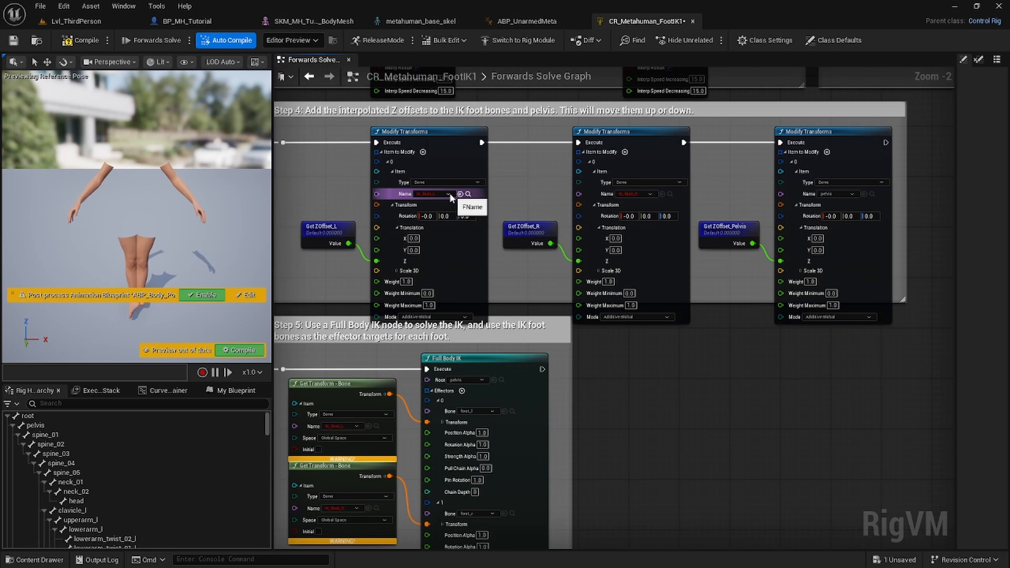
click(449, 196)
text(foot)
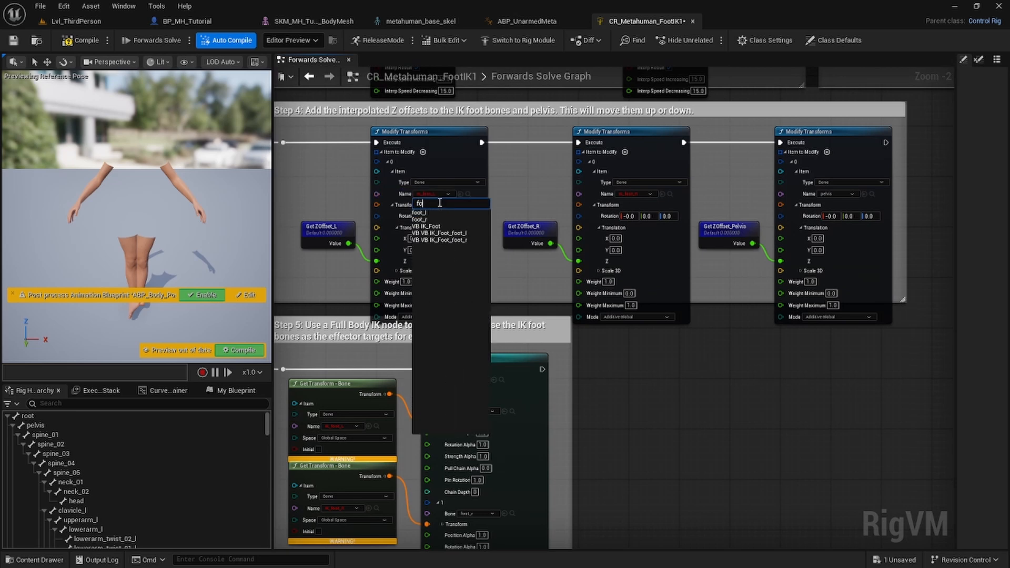
click(457, 233)
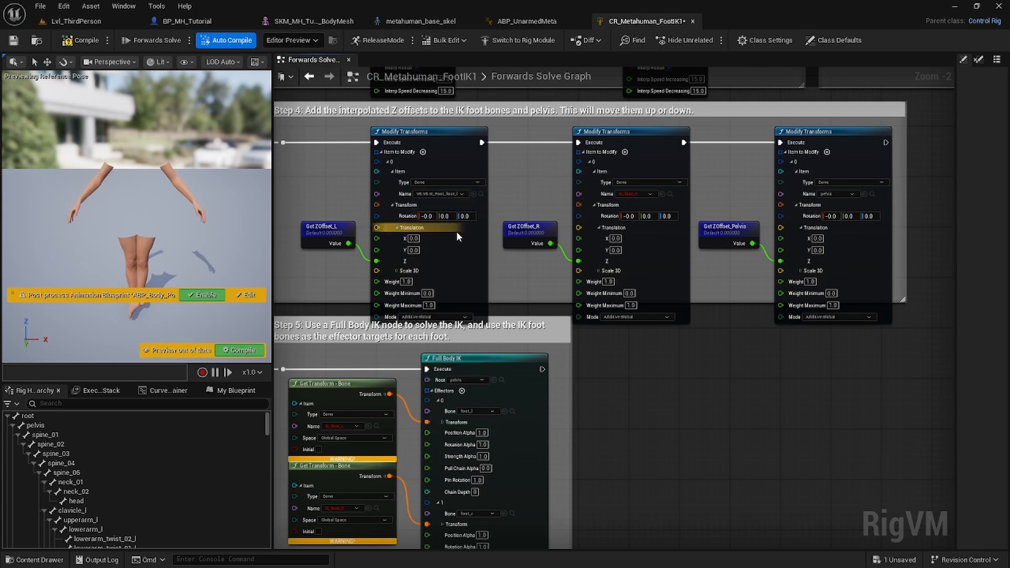
In the Step 4 group, set the bone of the Modify Transforms node driven by ZOffset_R to VB VB IK_Foot_foot_r
scroll(651, 198, up, 2)
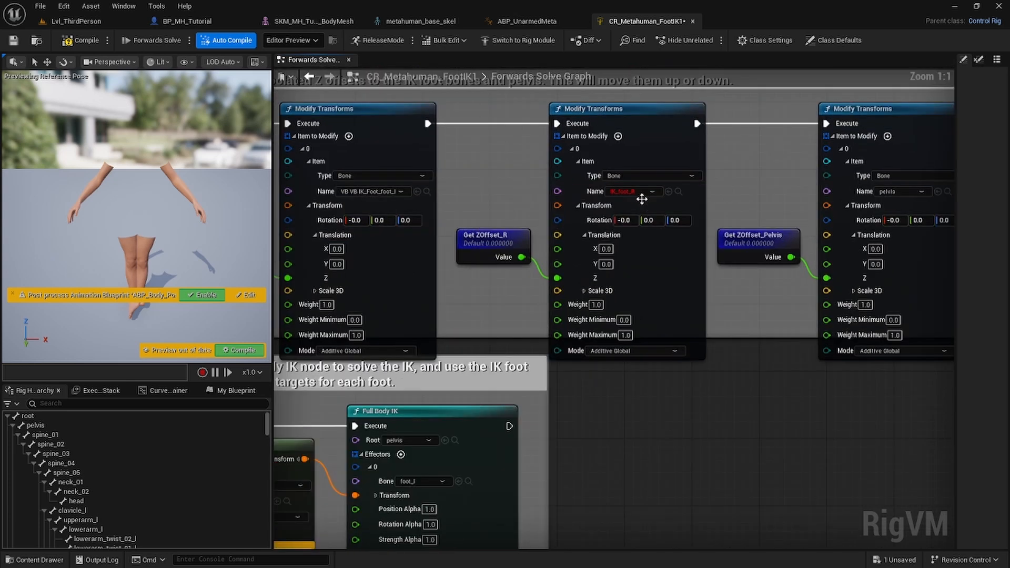
click(651, 191)
text(foot)
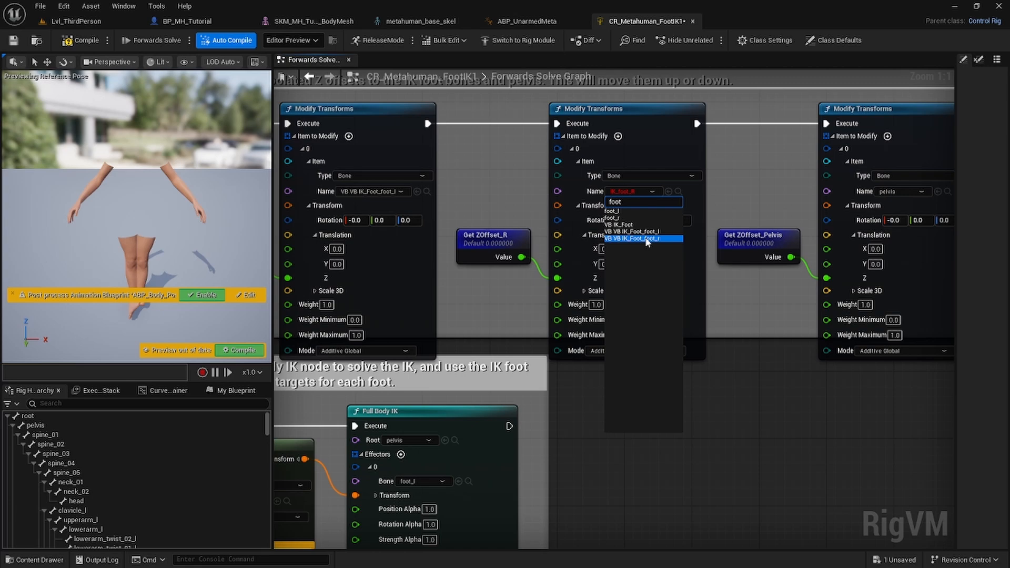
click(646, 239)
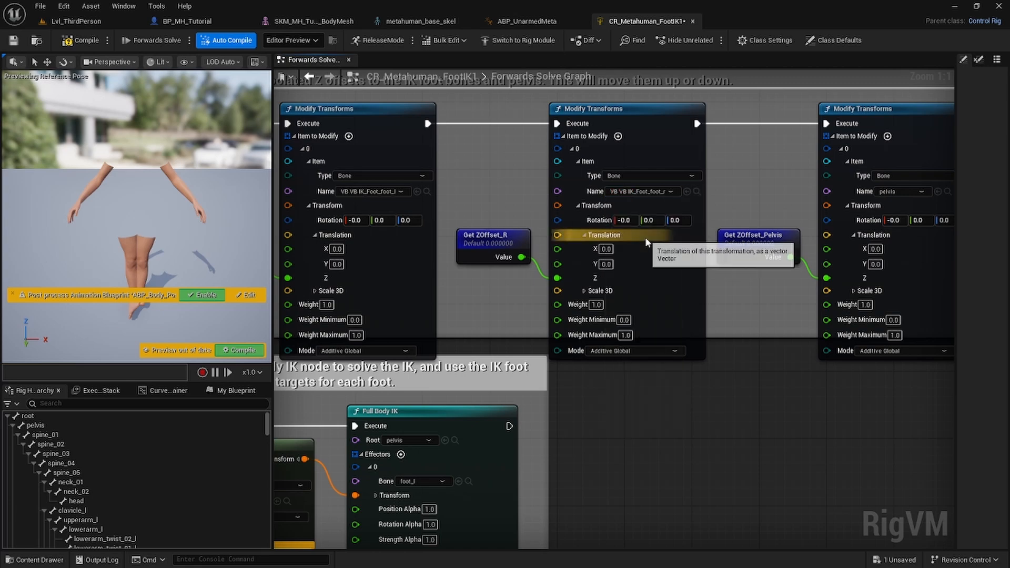
In the Step 5 group, set the bone of the Get Transform node feeding the foot_l effector to VB VB IK_Foot_foot_l
scroll(645, 237, down, 4)
right_drag(553, 215, 615, 88)
scroll(461, 190, up, 3)
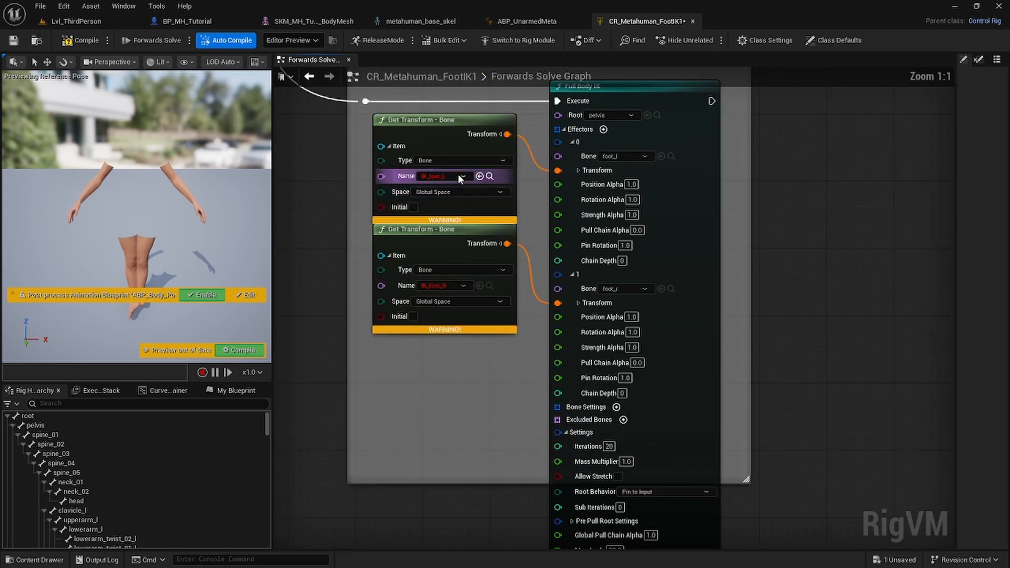
click(463, 177)
text(foot)
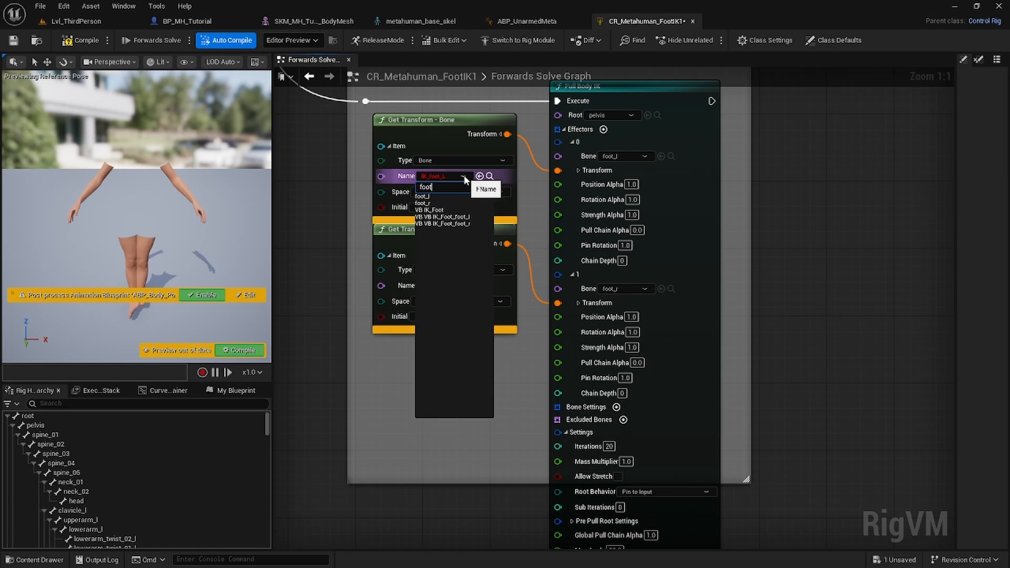
click(468, 218)
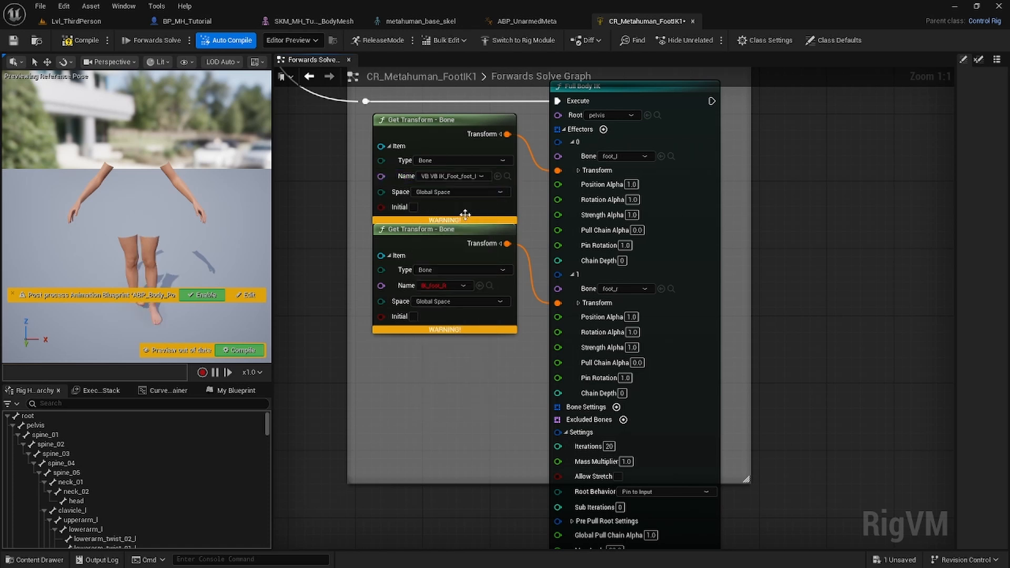
Set the bone of the Get Transform node feeding the foot_r effector to VB VB IK_Foot_foot_r, and save the Control Rig
click(465, 285)
text(foot)
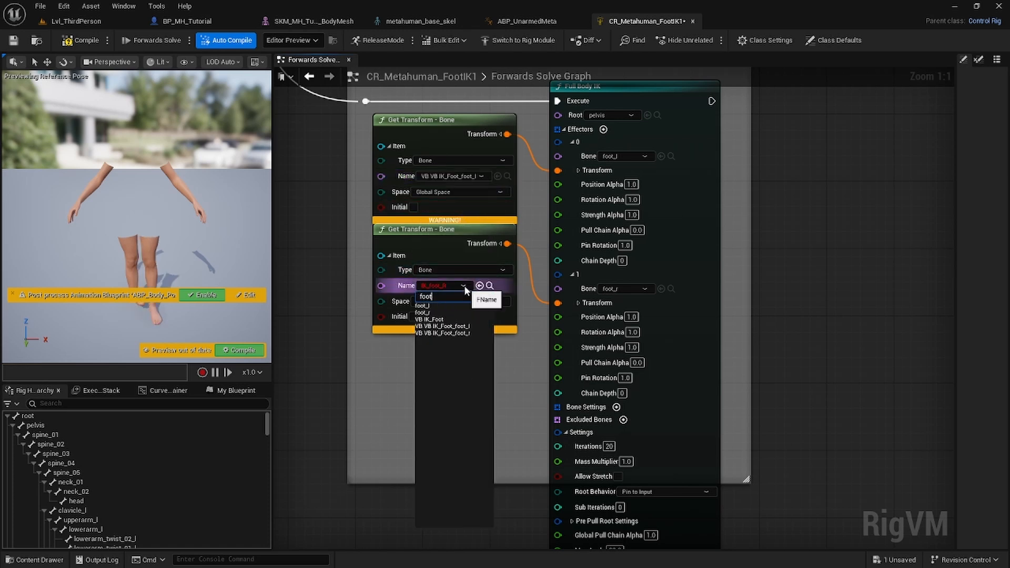
click(444, 333)
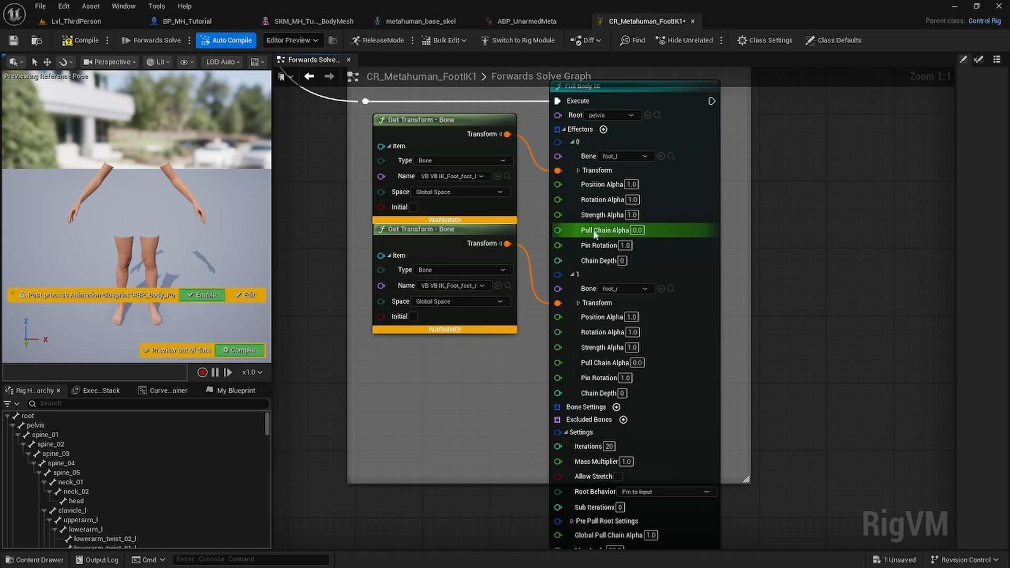
scroll(541, 269, down, 4)
right_drag(435, 152, 384, 374)
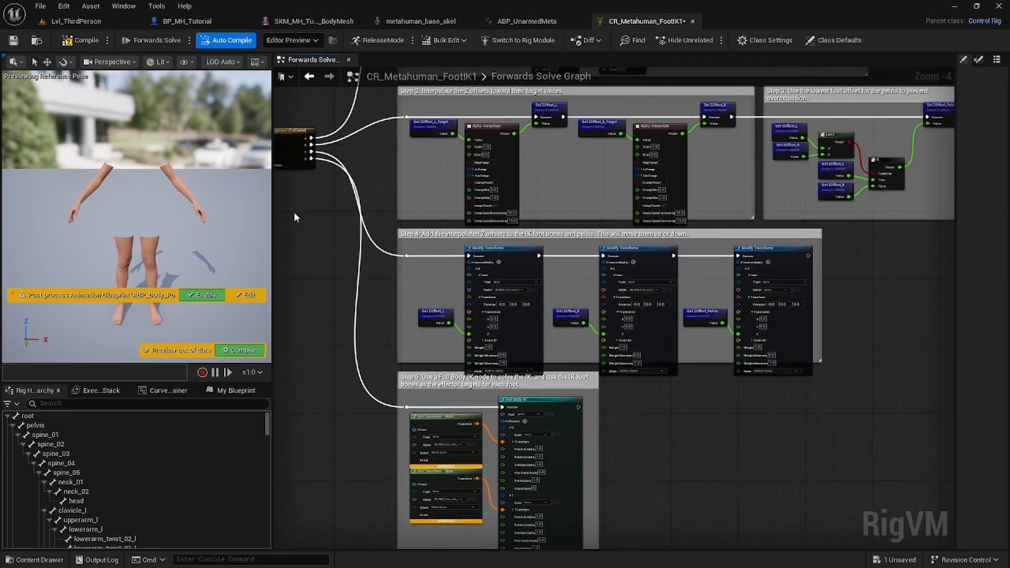
click(12, 42)
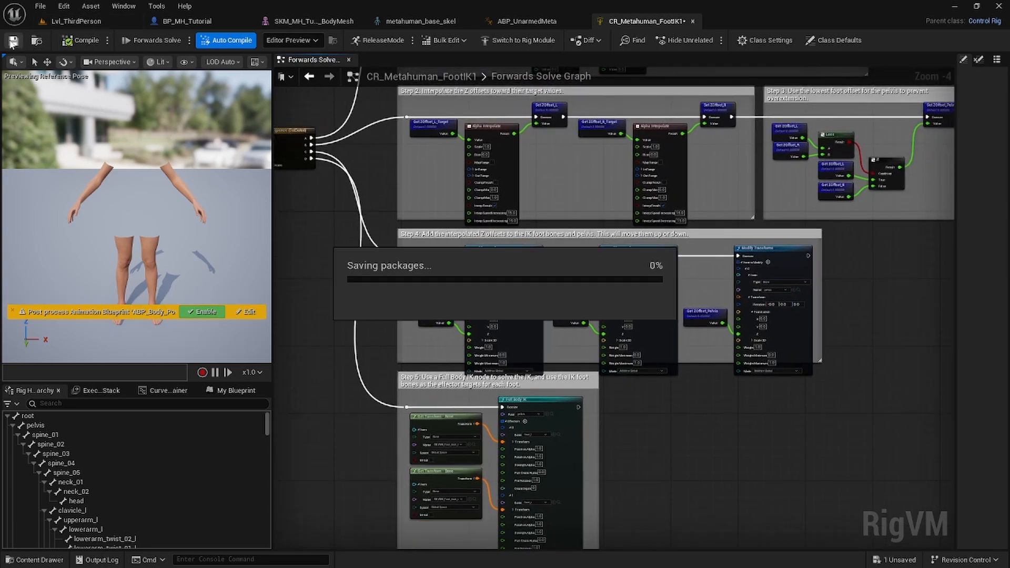
In ABP_UnarmedMeta, set the Control Rig node's Control Rig Class to CR_Metahuman_FootIK1, then compile and save the animation blueprint
click(524, 23)
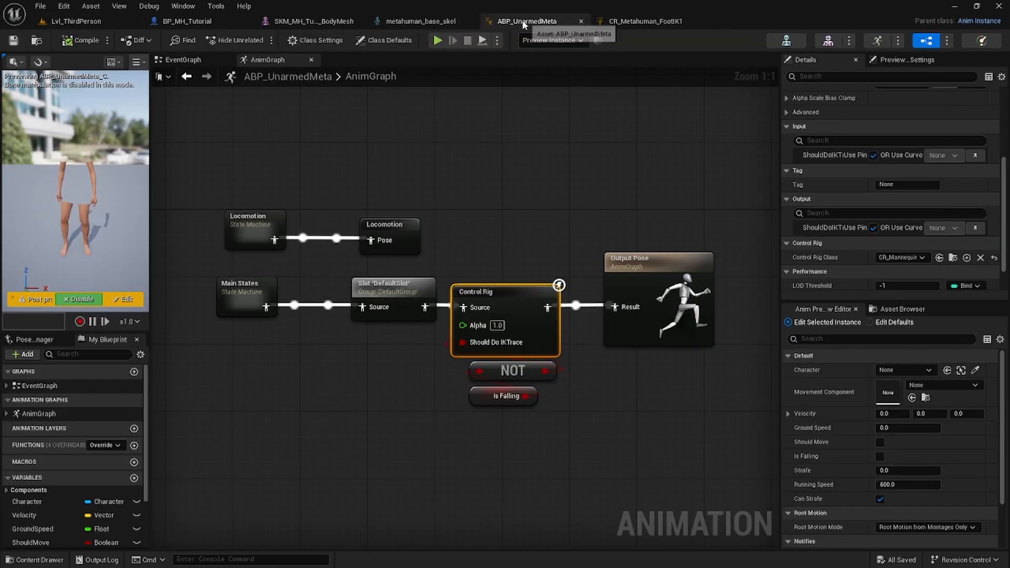
click(520, 292)
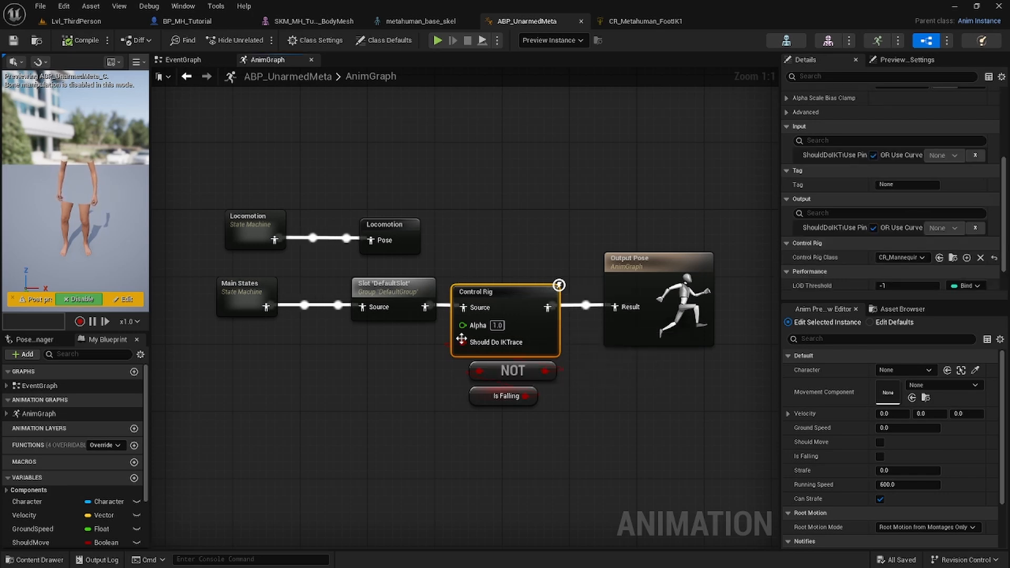
click(924, 258)
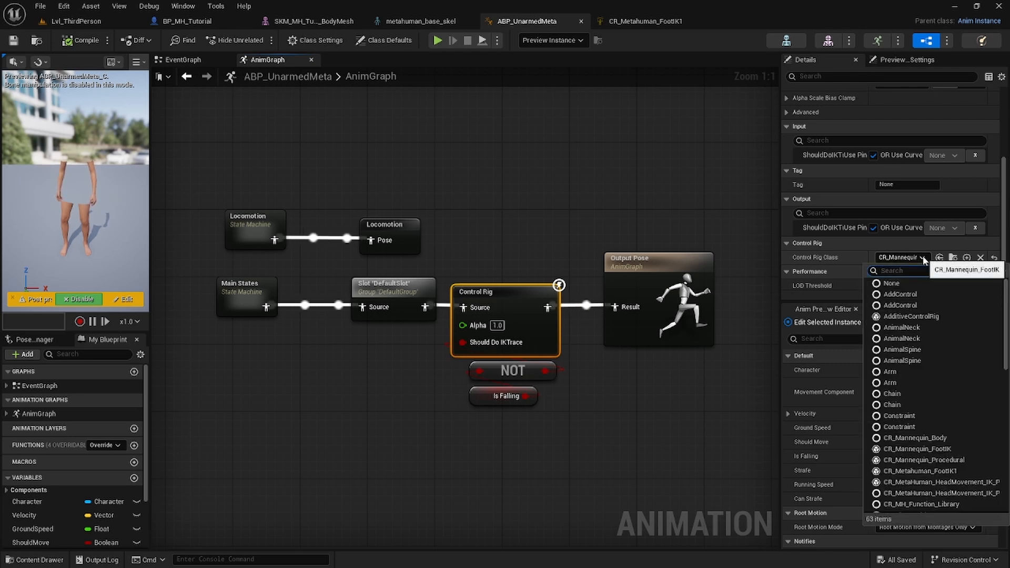
text(meta)
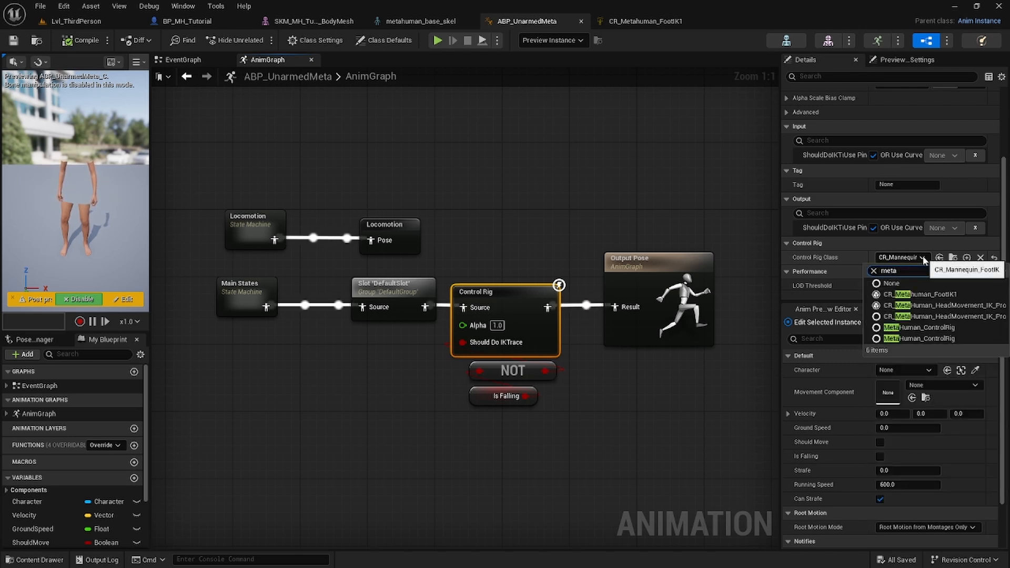
click(949, 294)
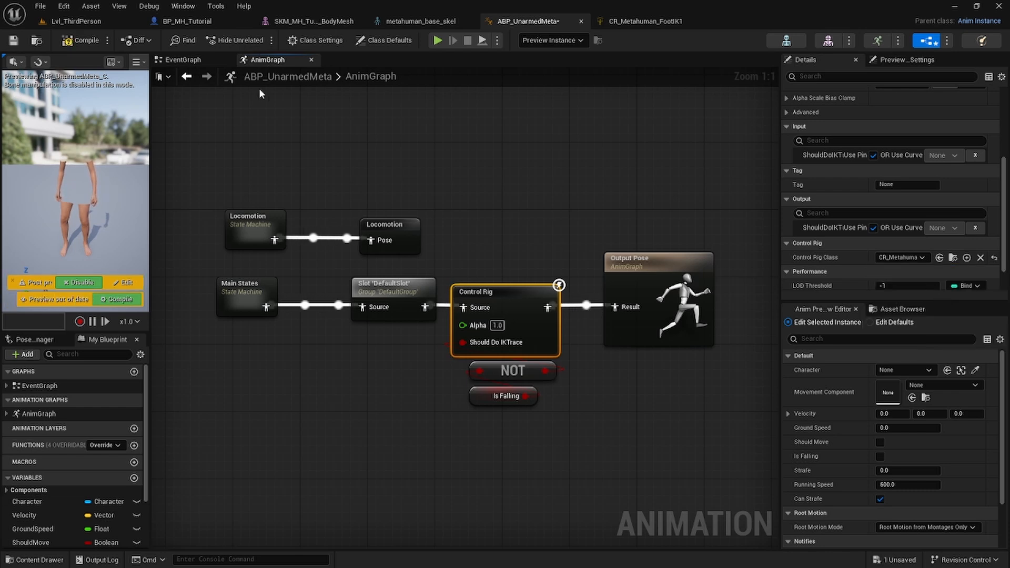
click(74, 40)
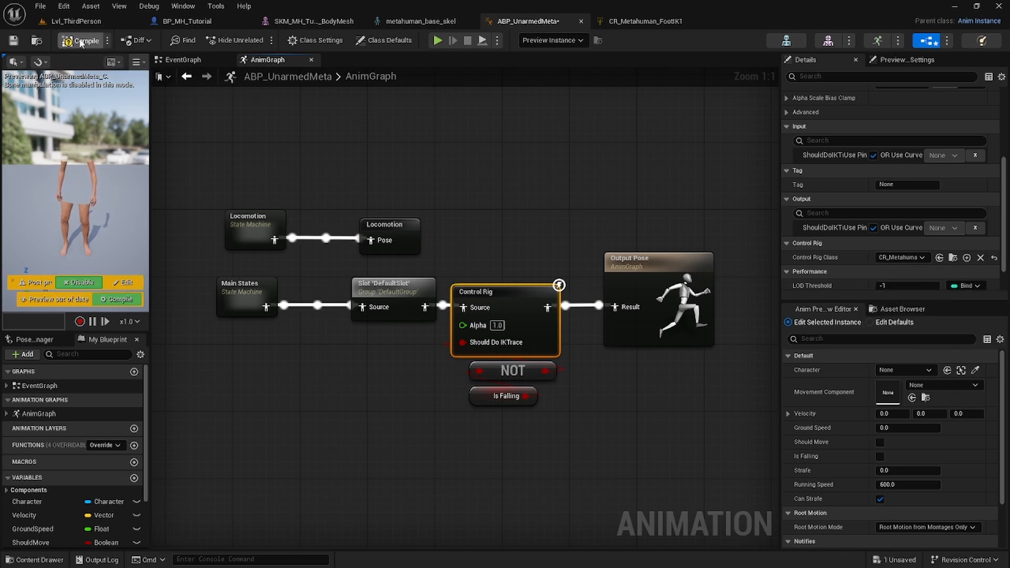
click(14, 41)
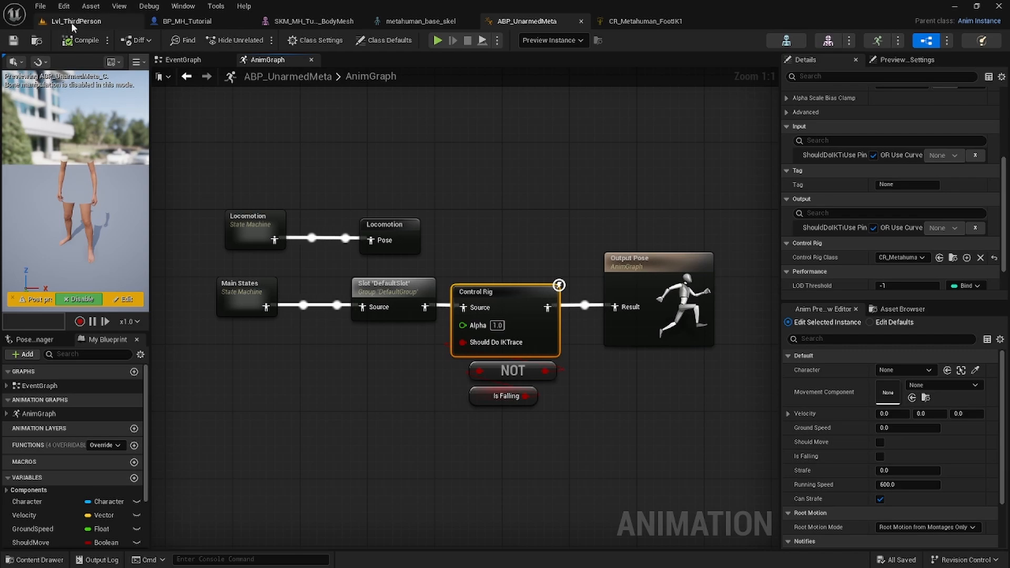
Play the level in a preview window and run the character forward to test the foot IK
click(437, 41)
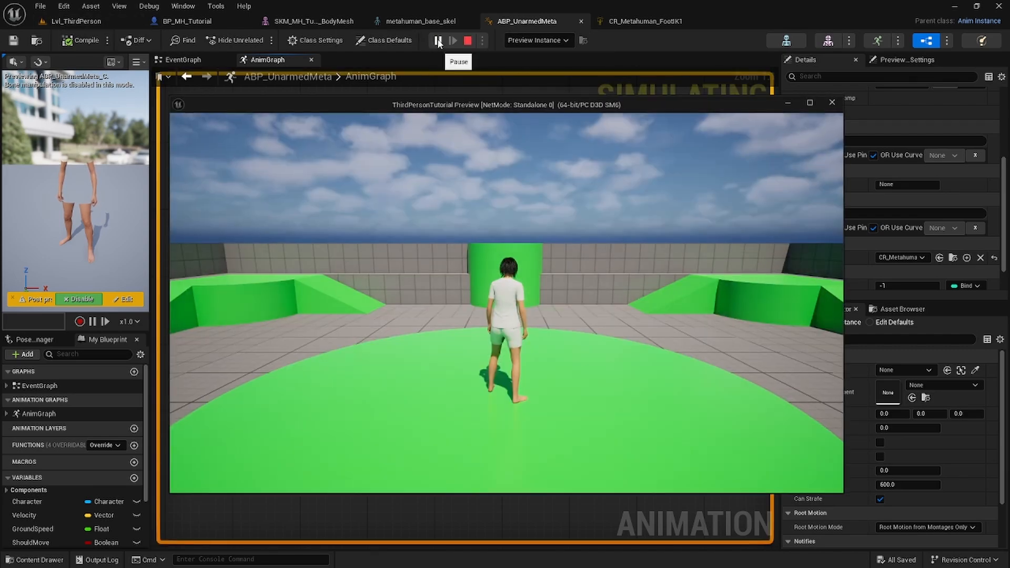
key(w)
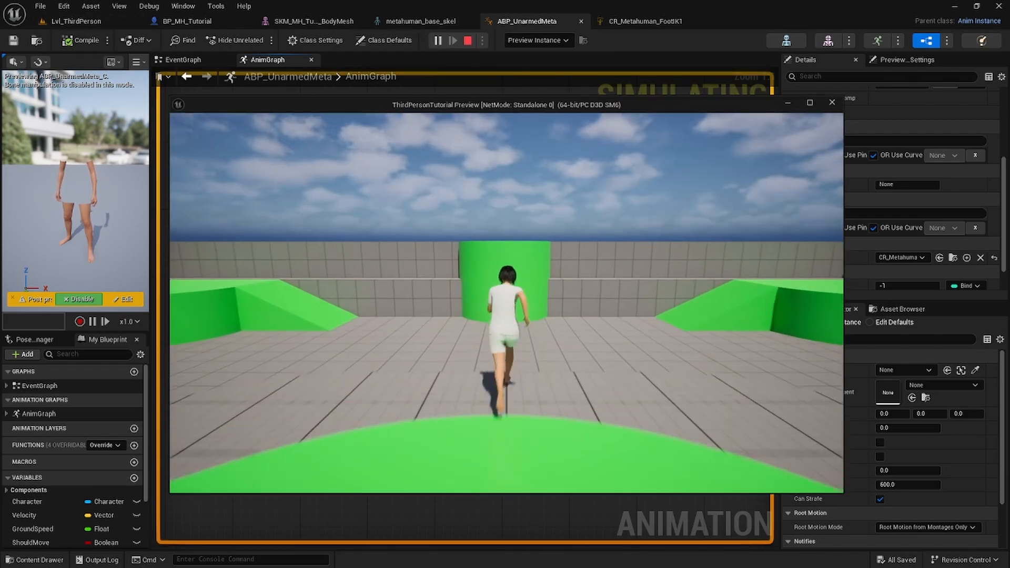